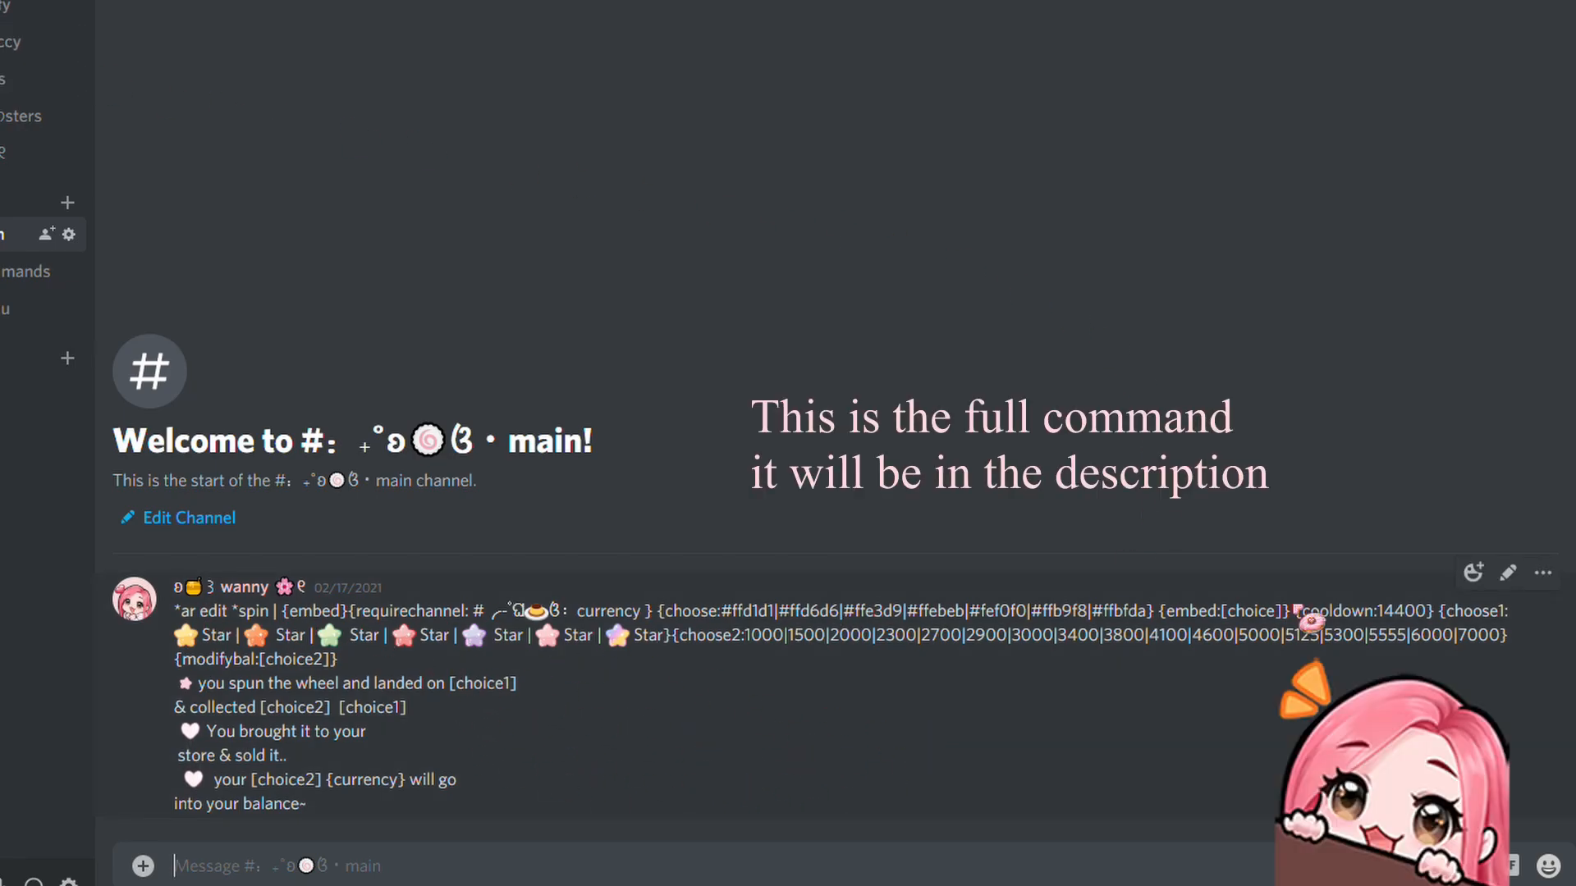
In the commands channel, begin an unsent message with ".ar + .spin |".
left_click(7, 288)
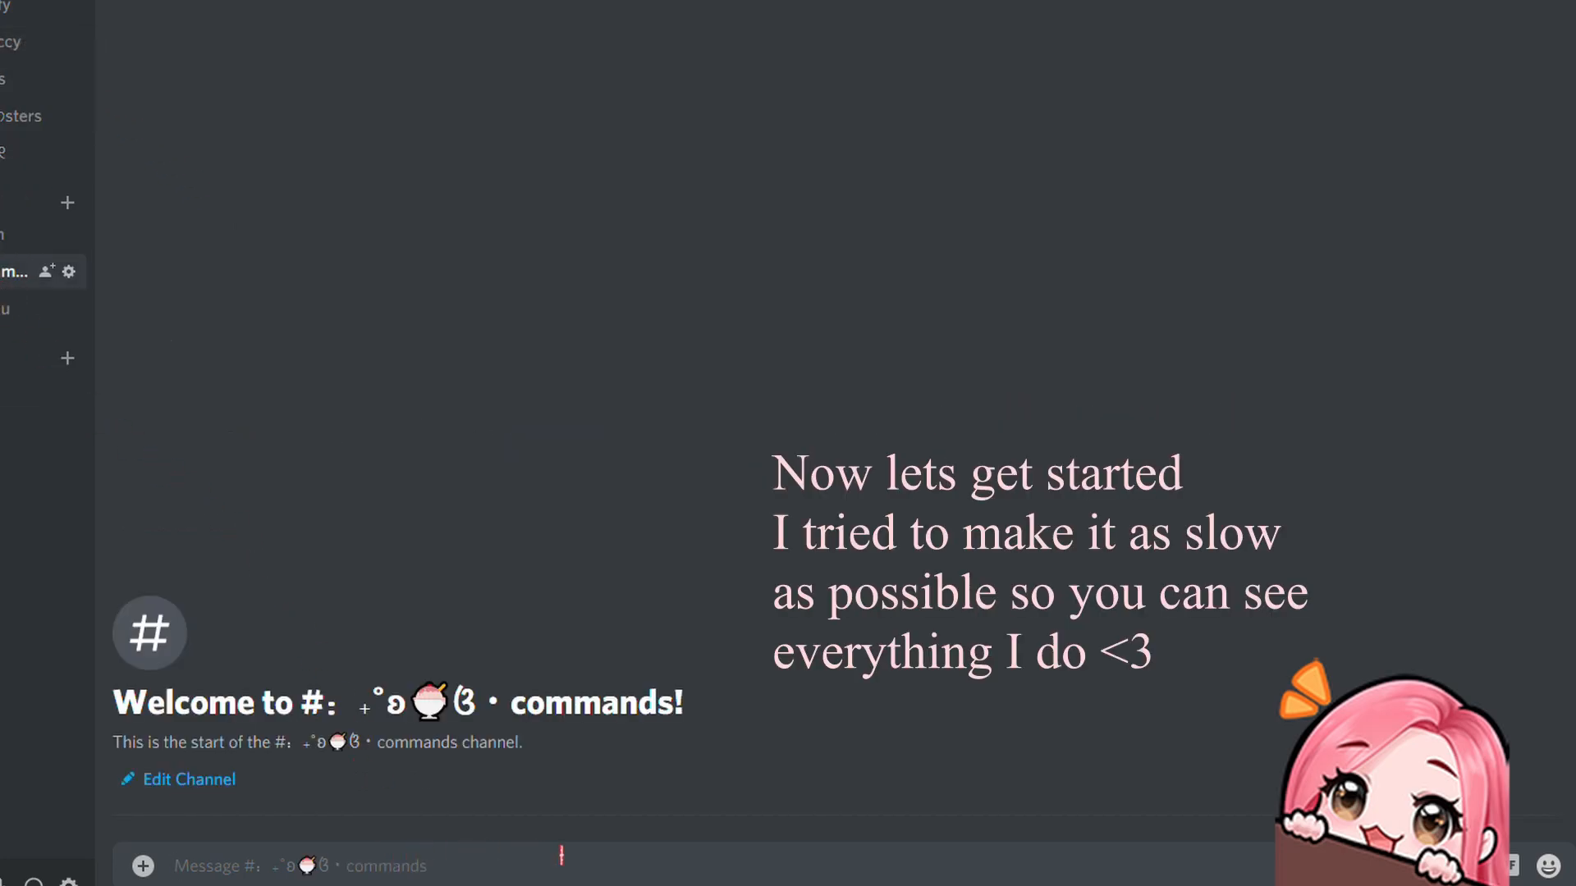
type(".ar")
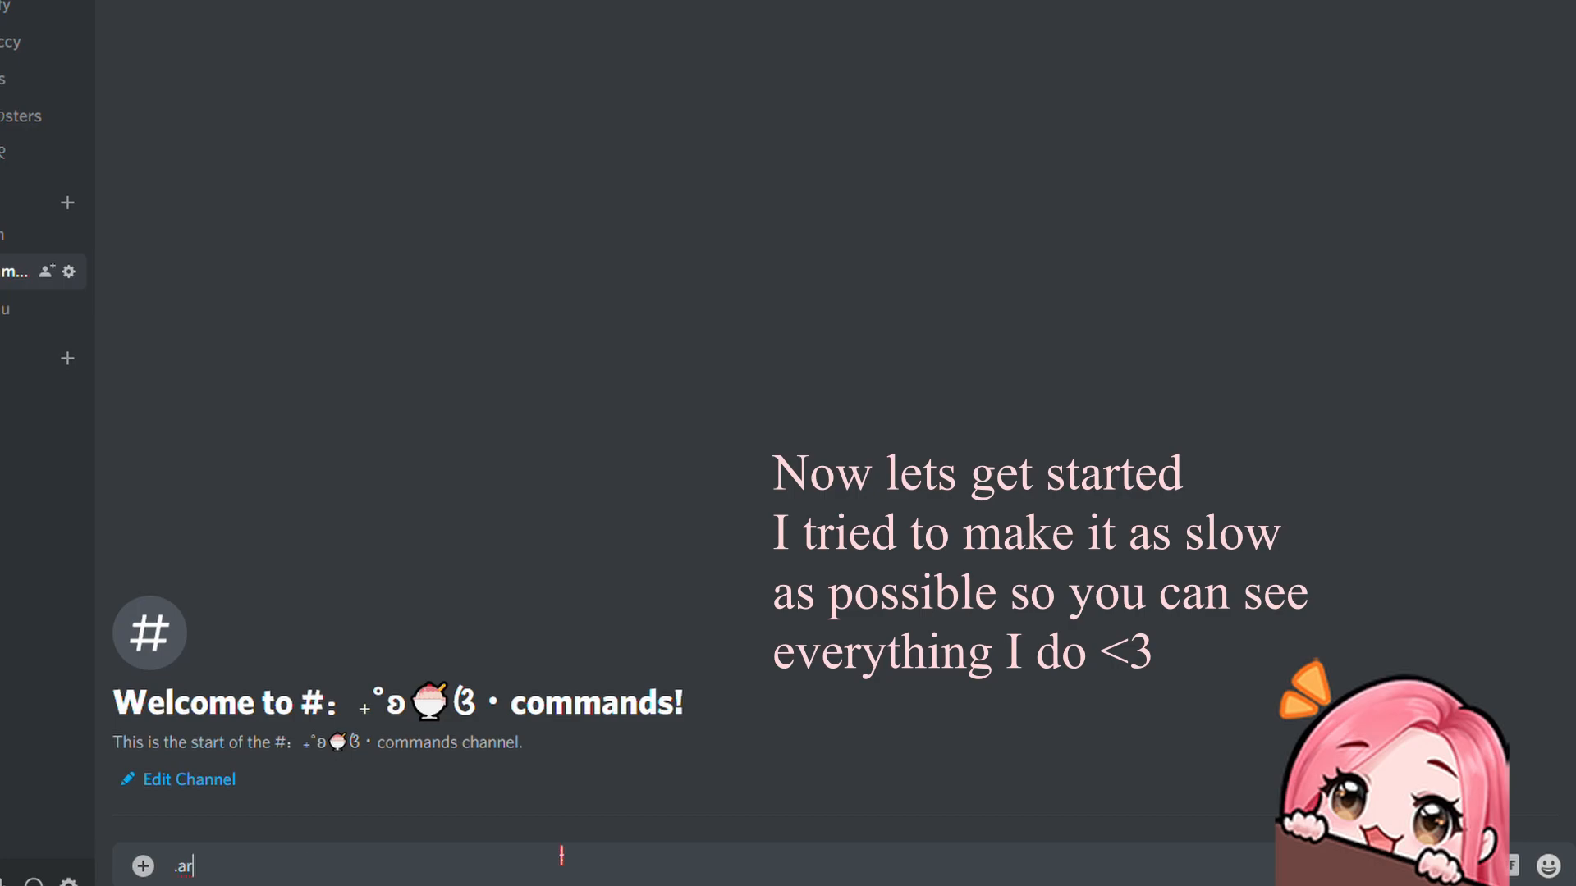
type(" crea")
key("BackSpace")
key("BackSpace")
key("BackSpace")
key("BackSpace")
type("_")
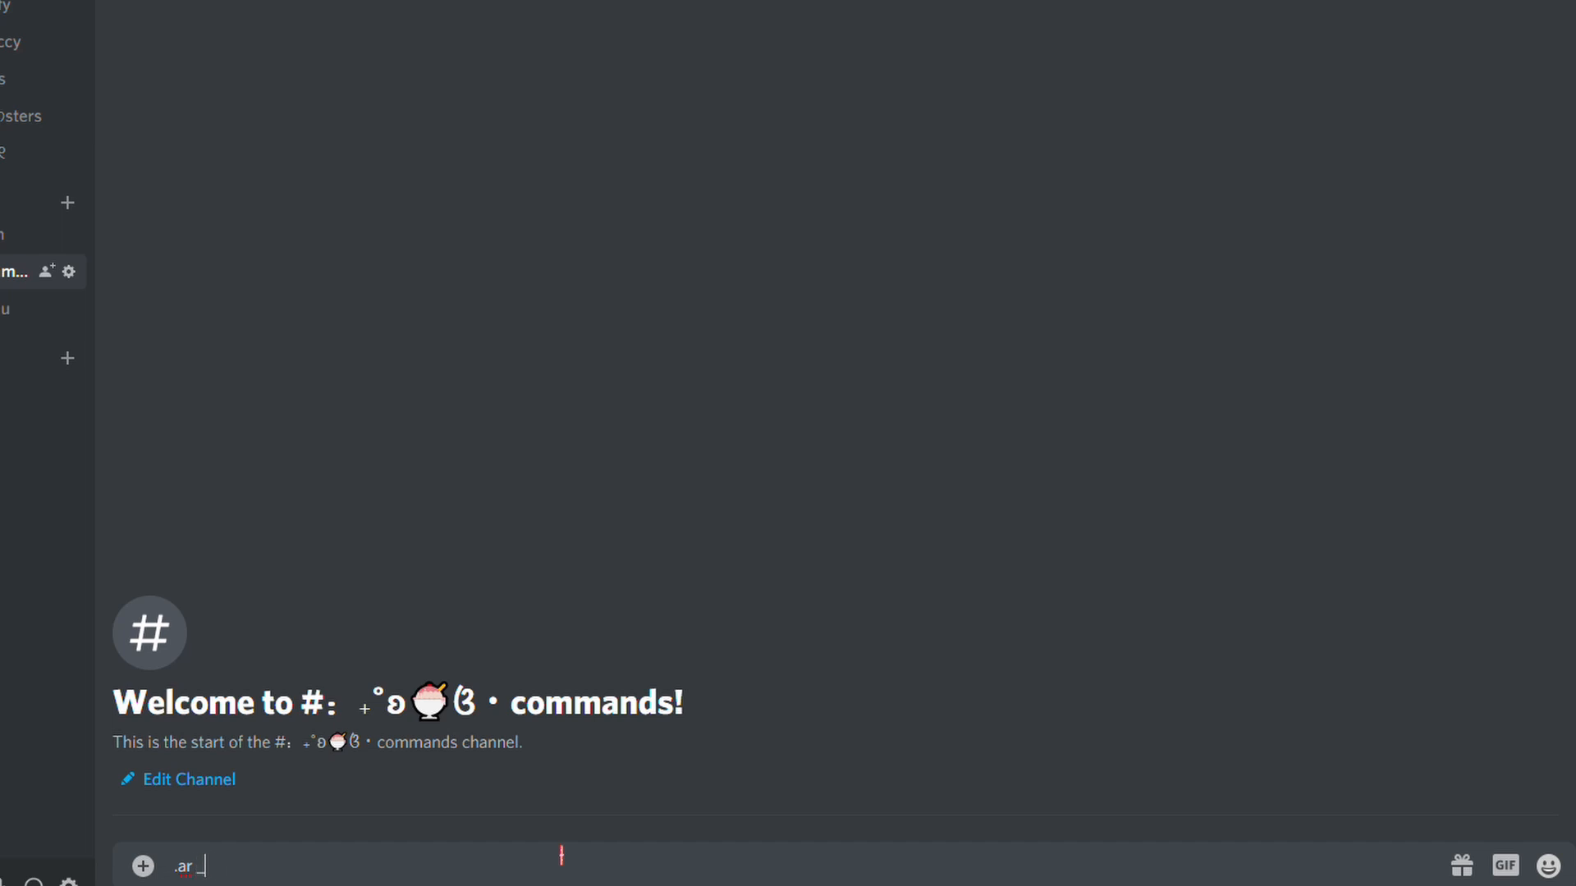
key("BackSpace")
type("+")
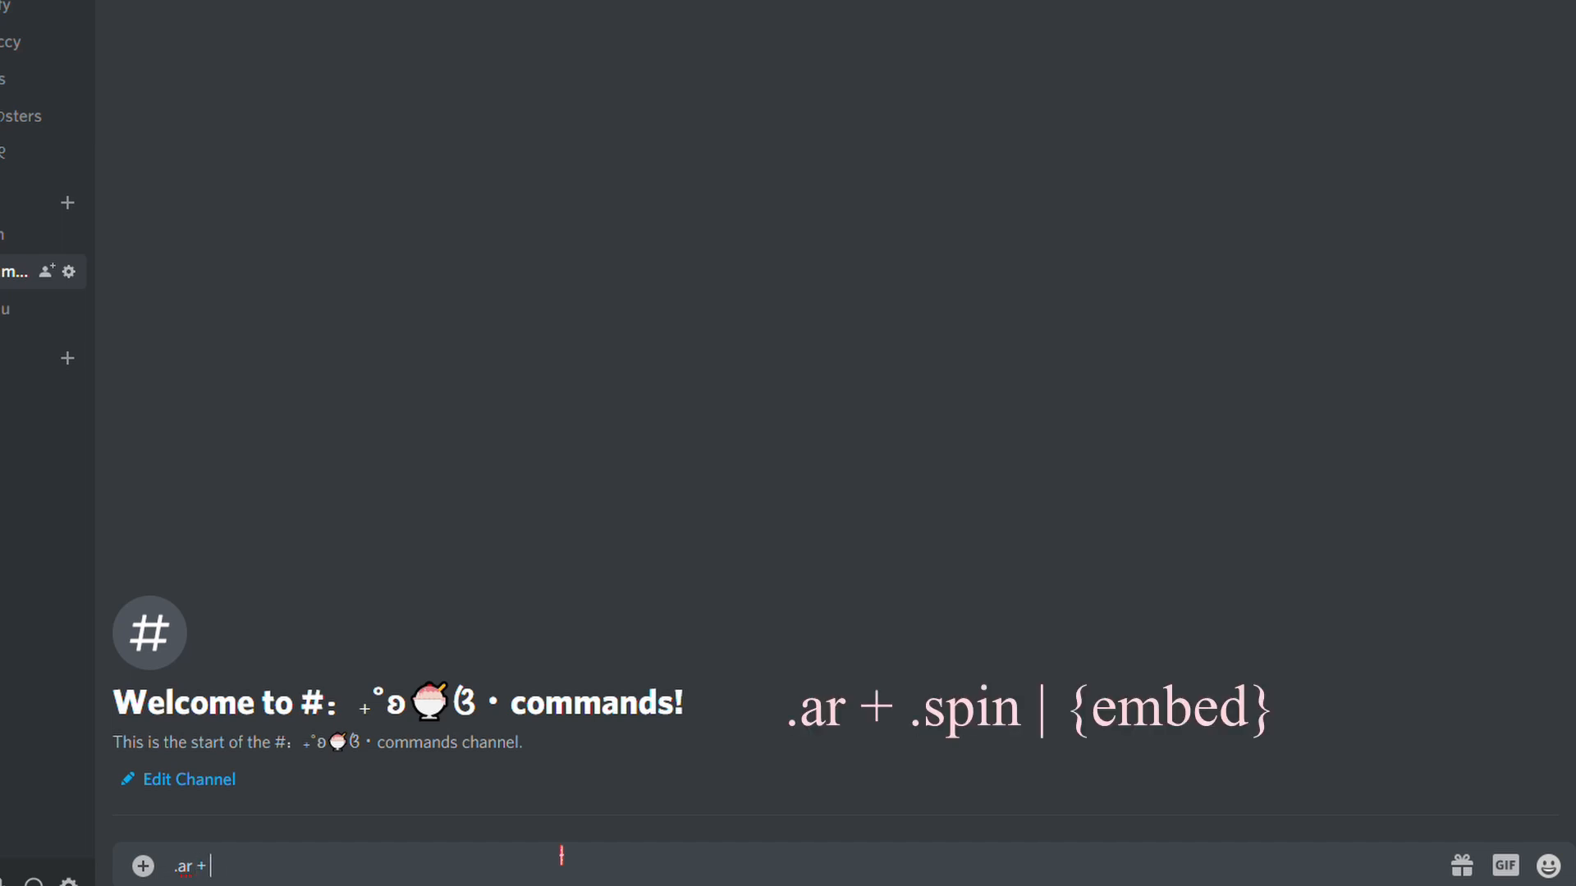
type(" .spin |")
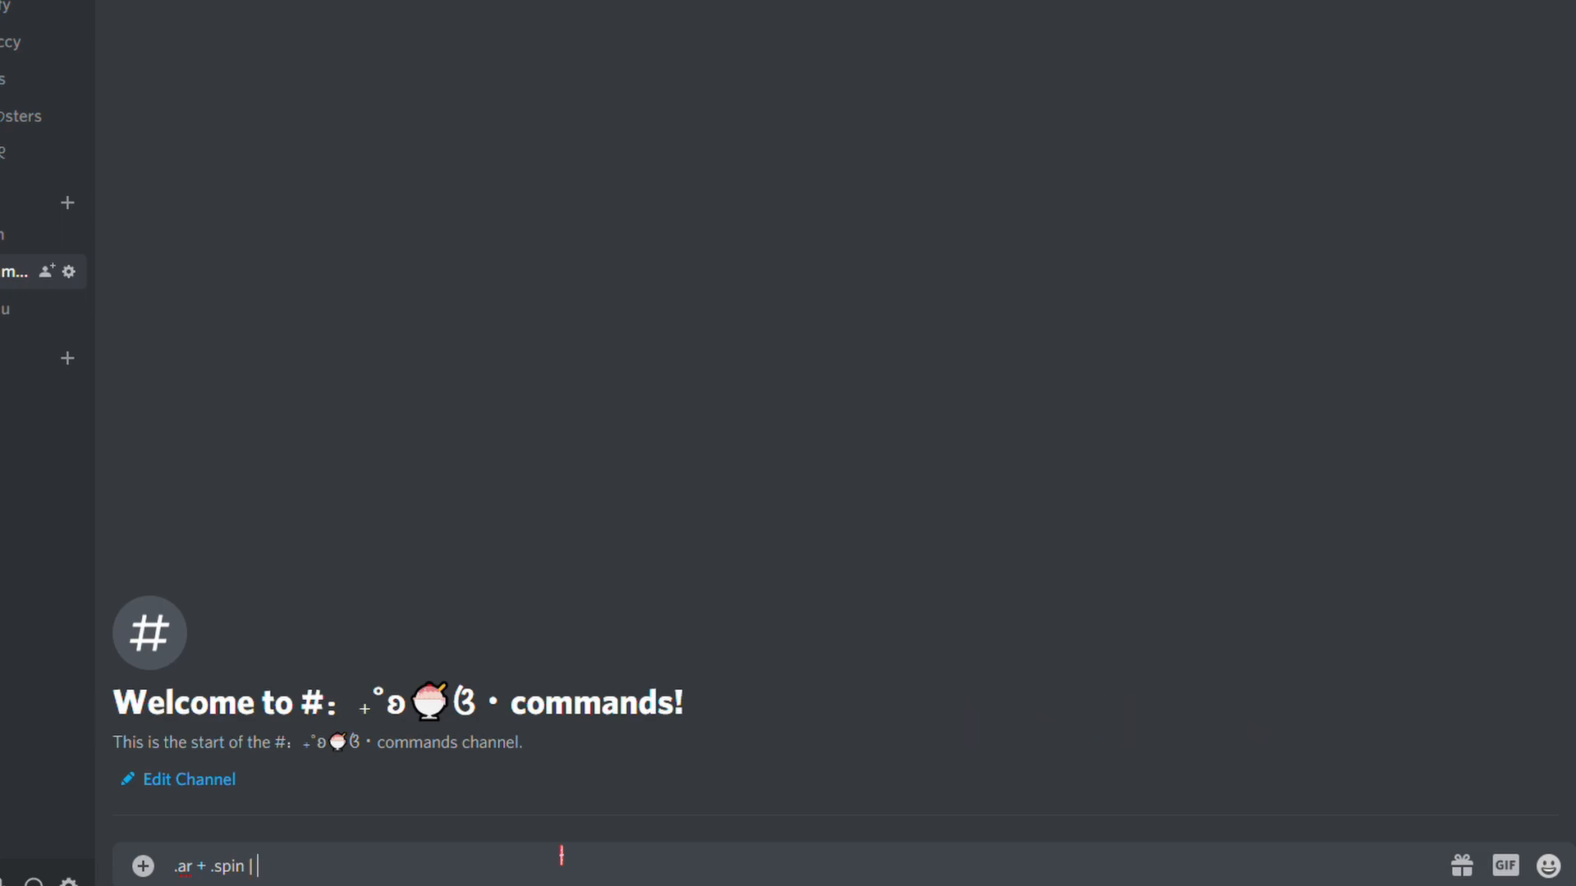
Append {embed} and a {requirechannel: } tag that references the mimu channel to the command.
type(" {embed}{require")
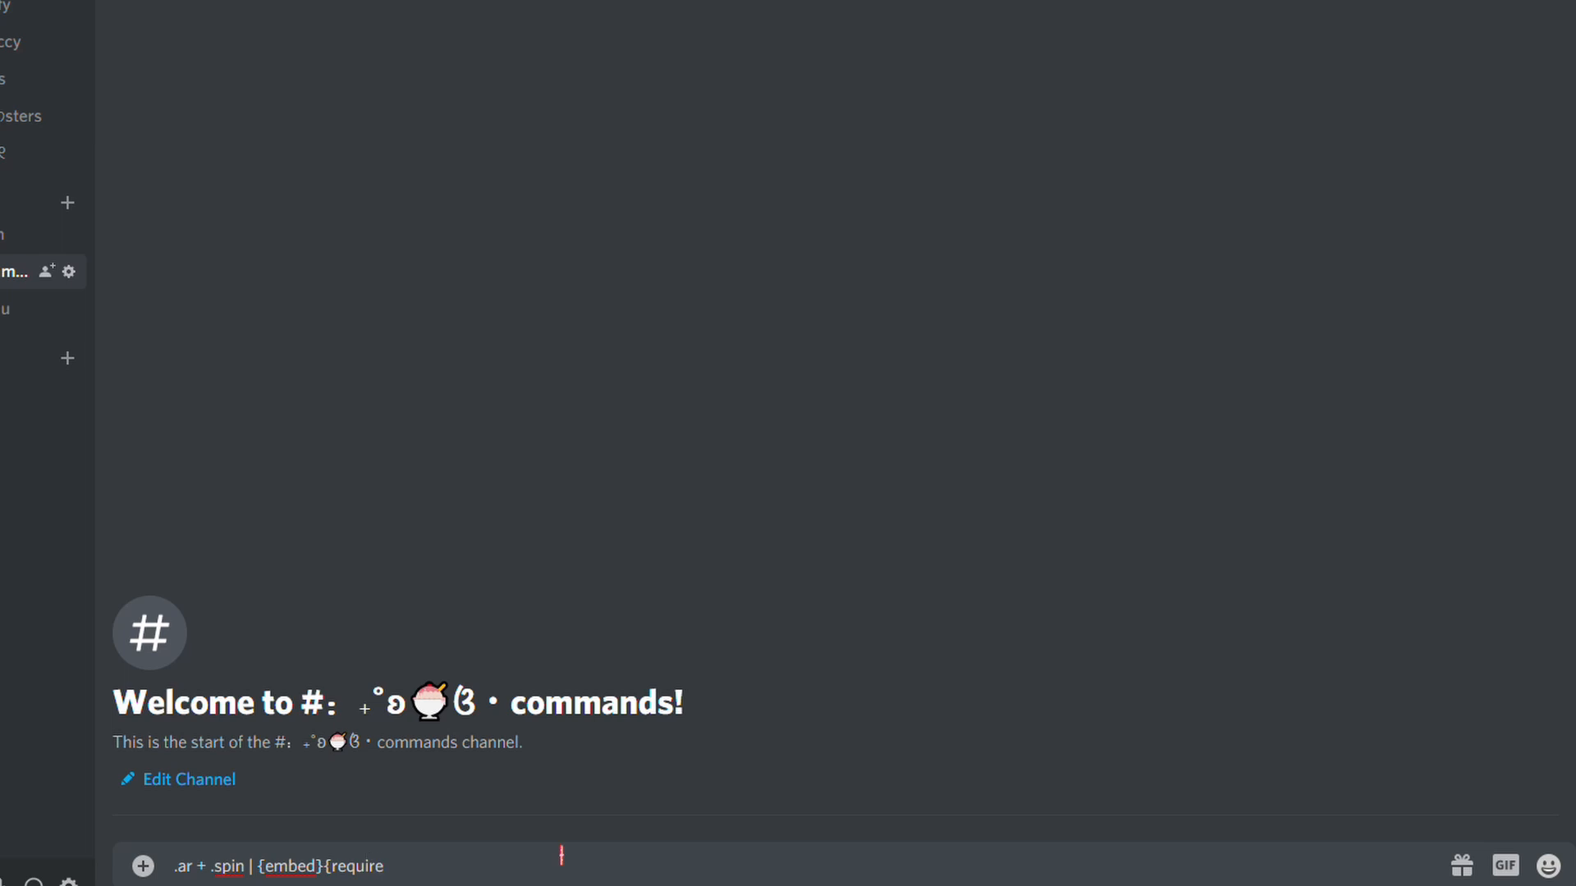
type("channel")
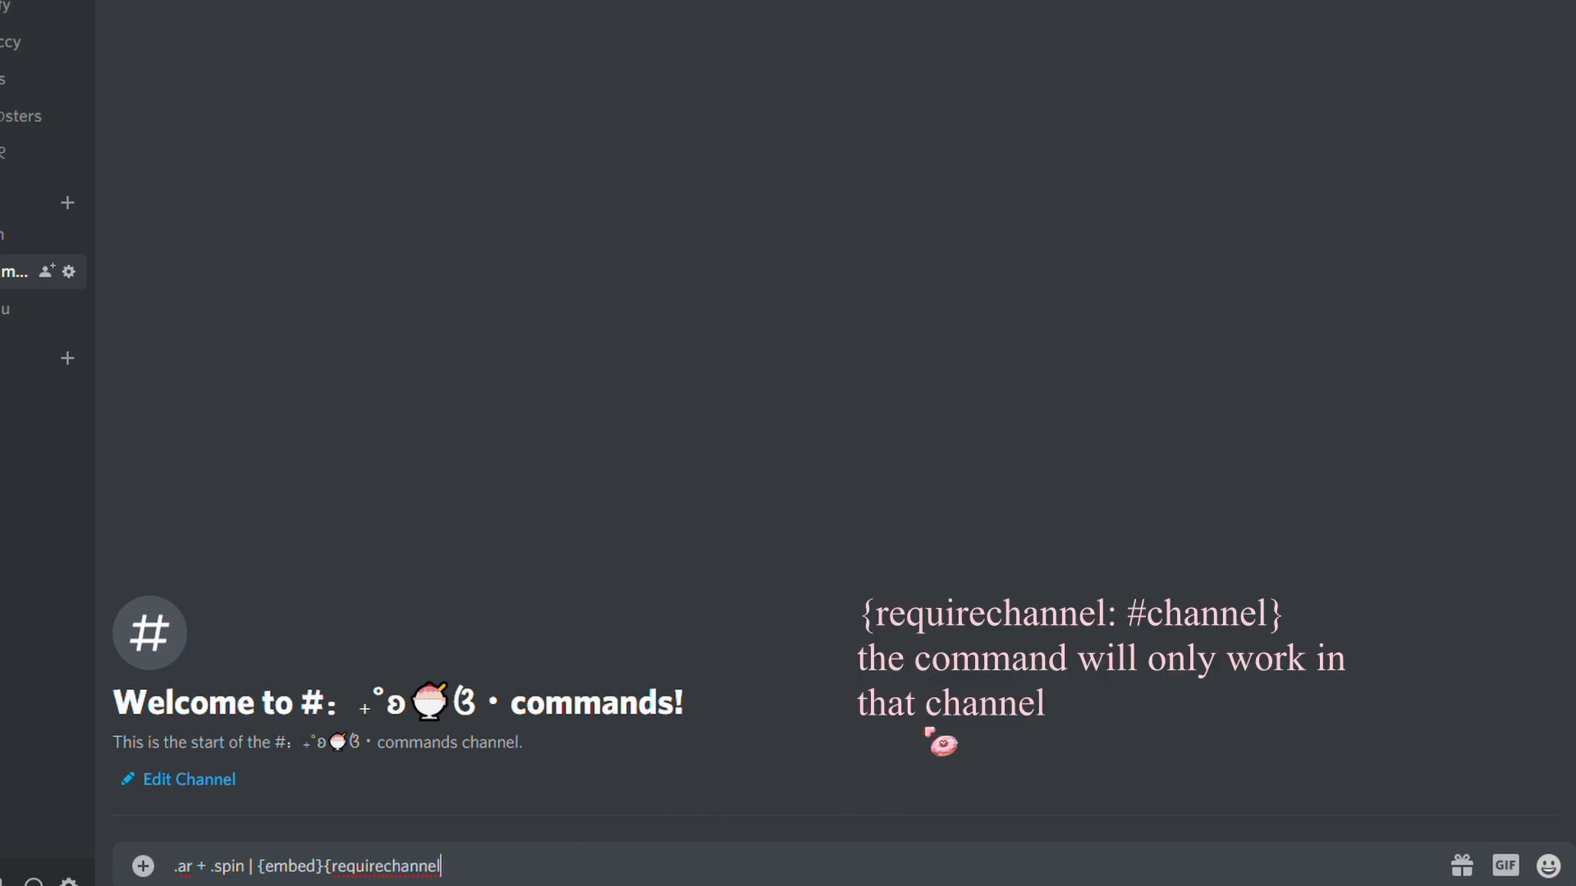
type(": #")
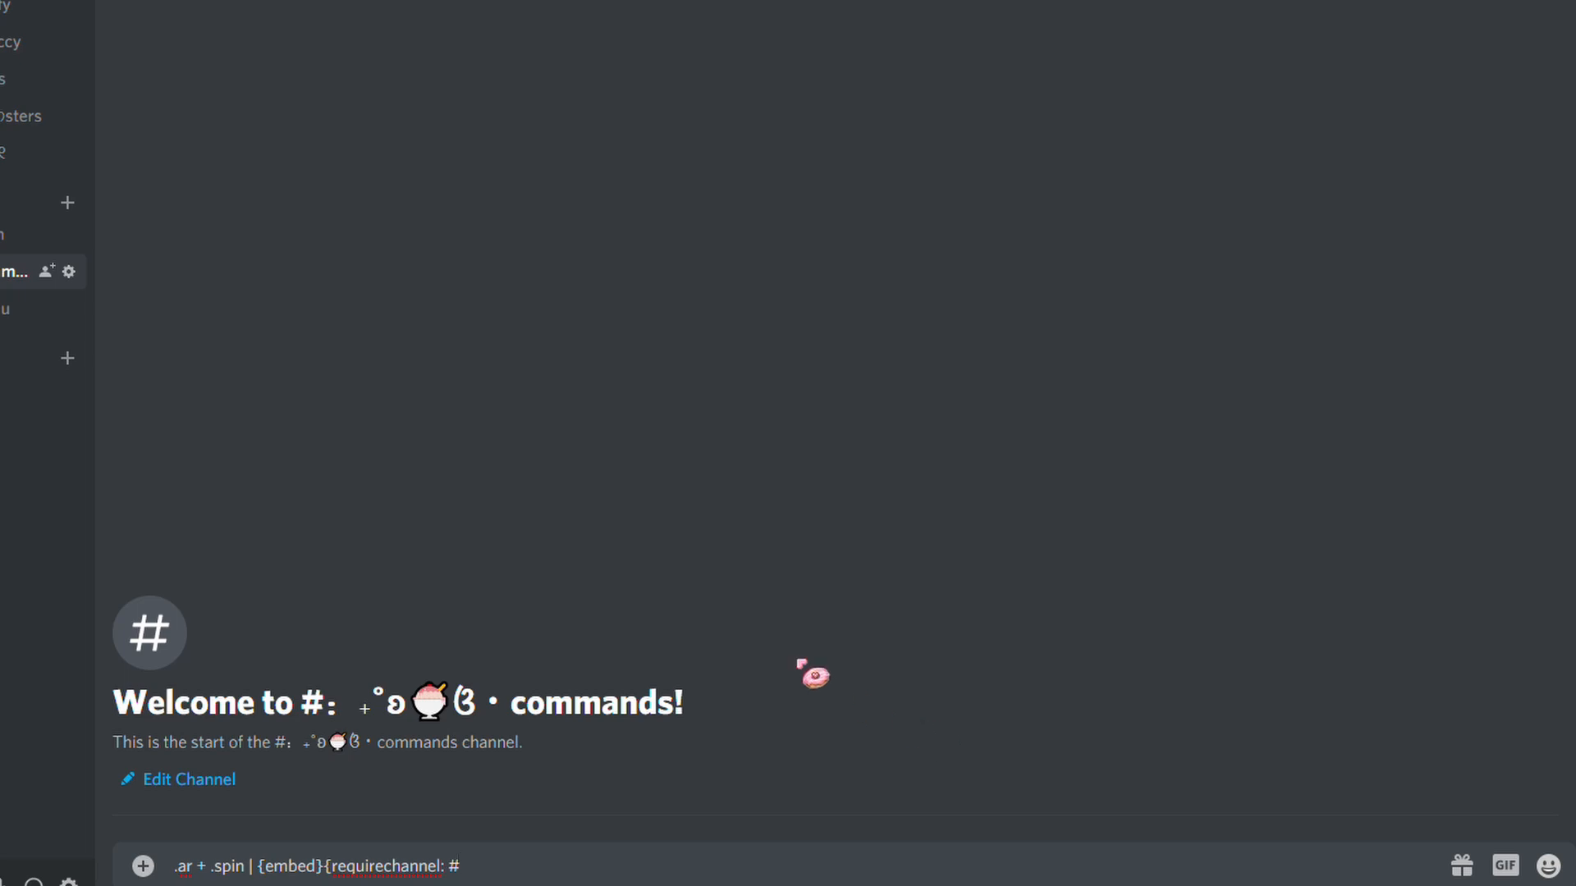
type("m")
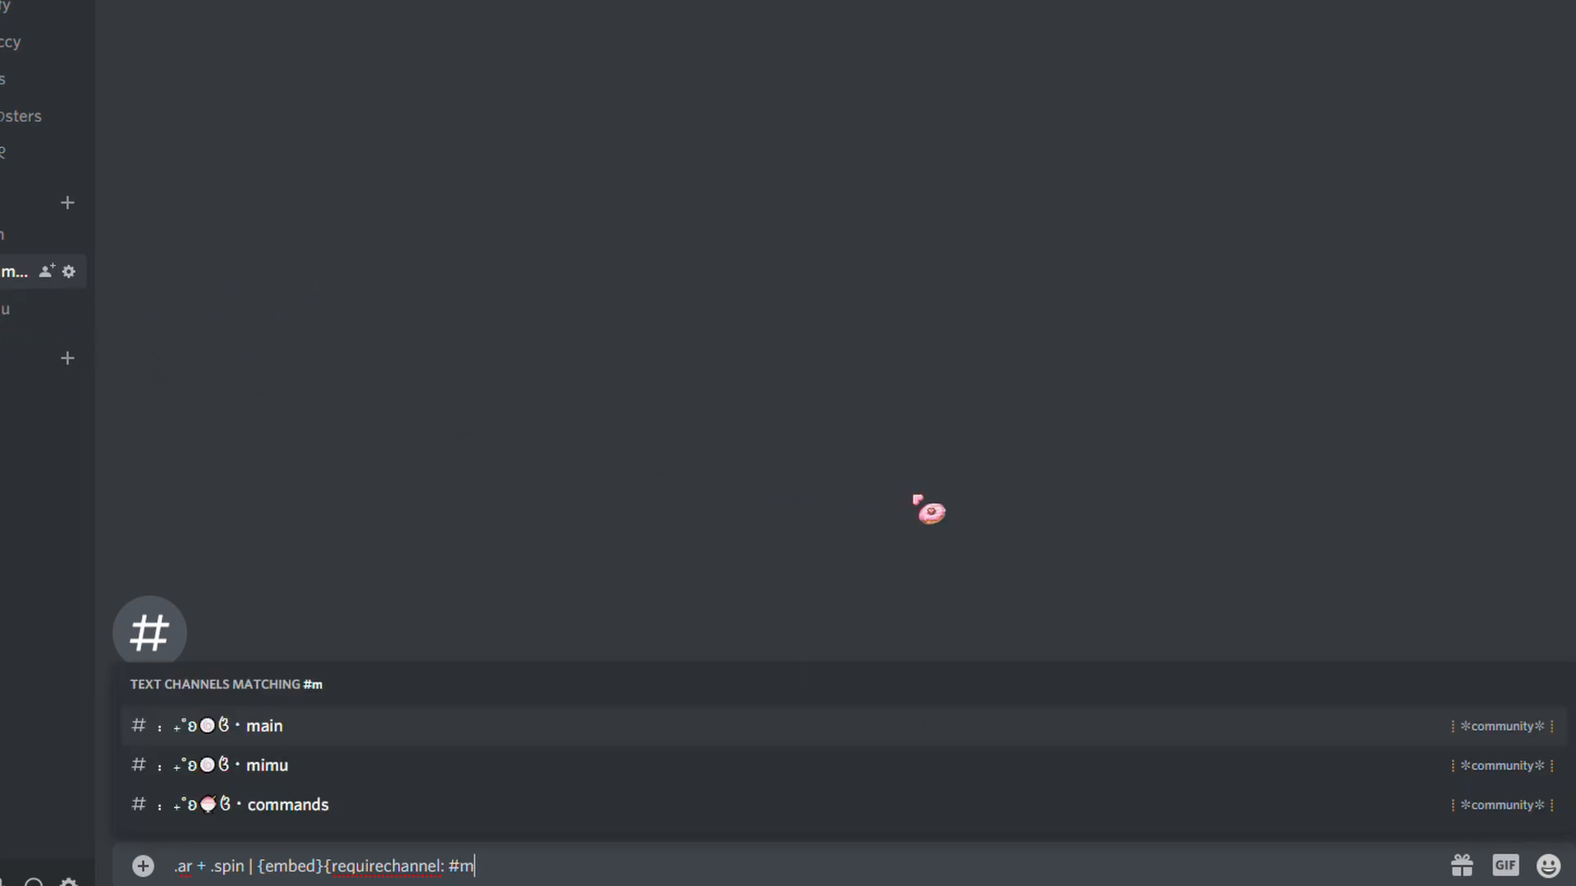
left_click(261, 766)
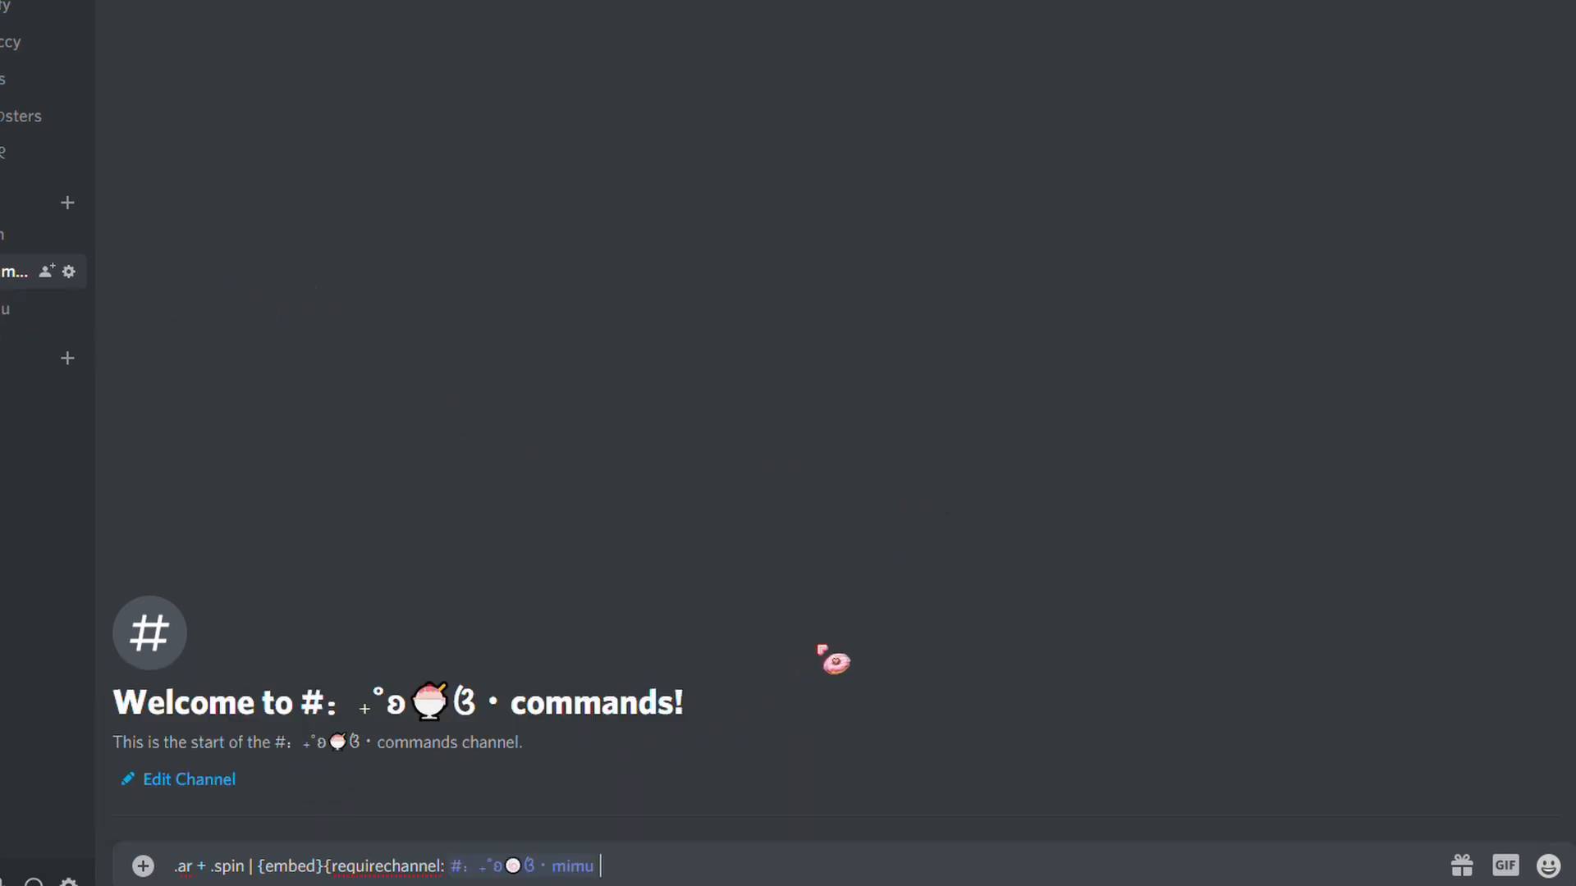
type("}")
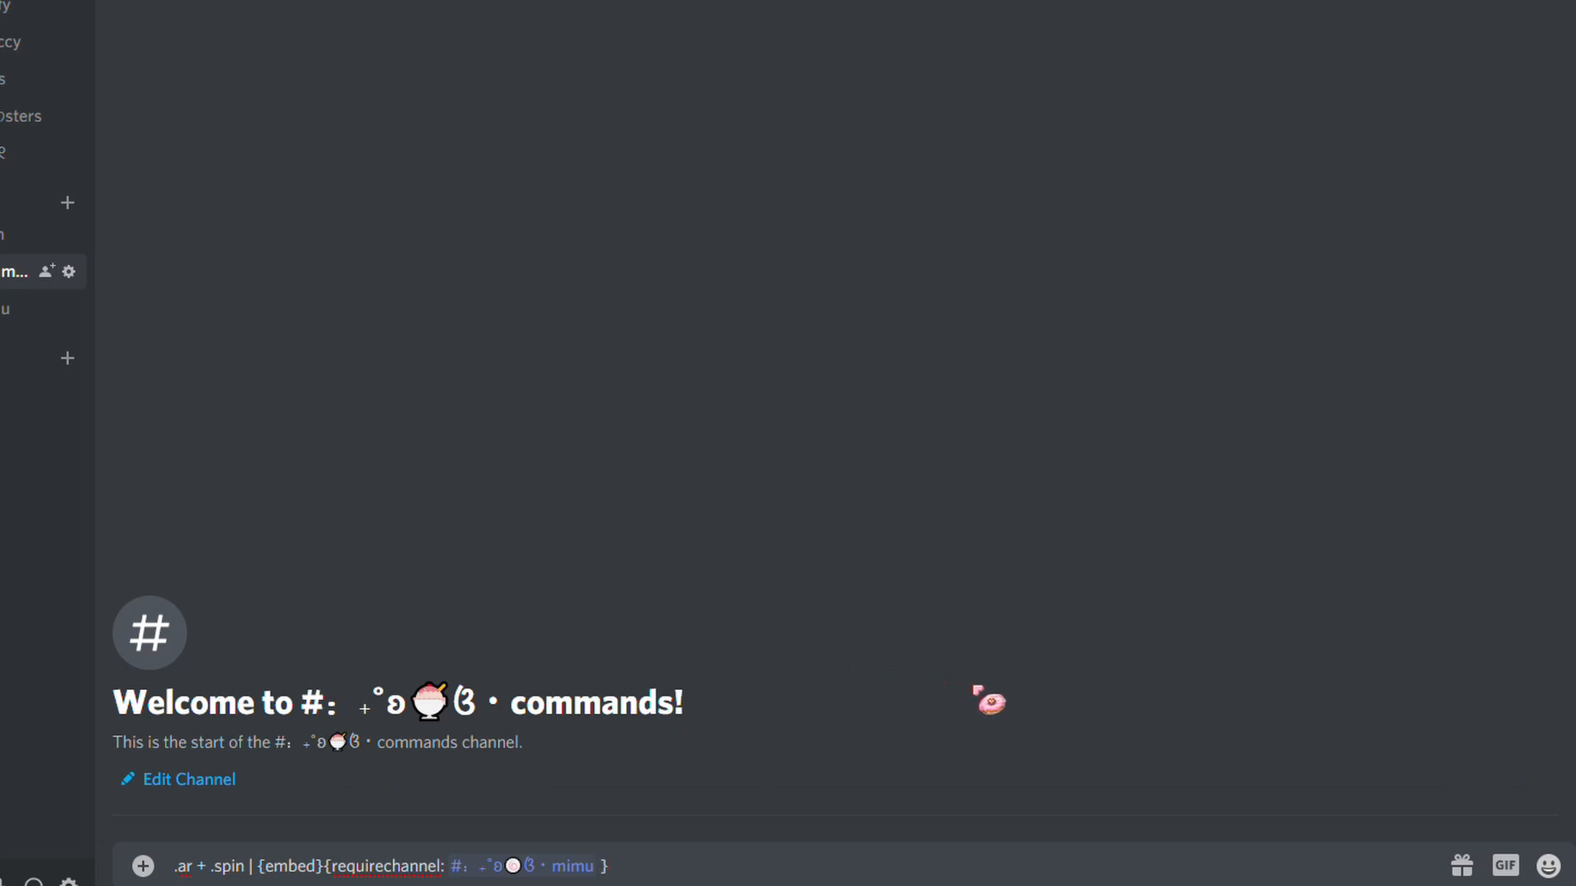
Start a {choose: list with #ffe6e6 and append the Level 5 role's color code #d9ffd8, separated by |.
type(" {choose:#ffe6e6")
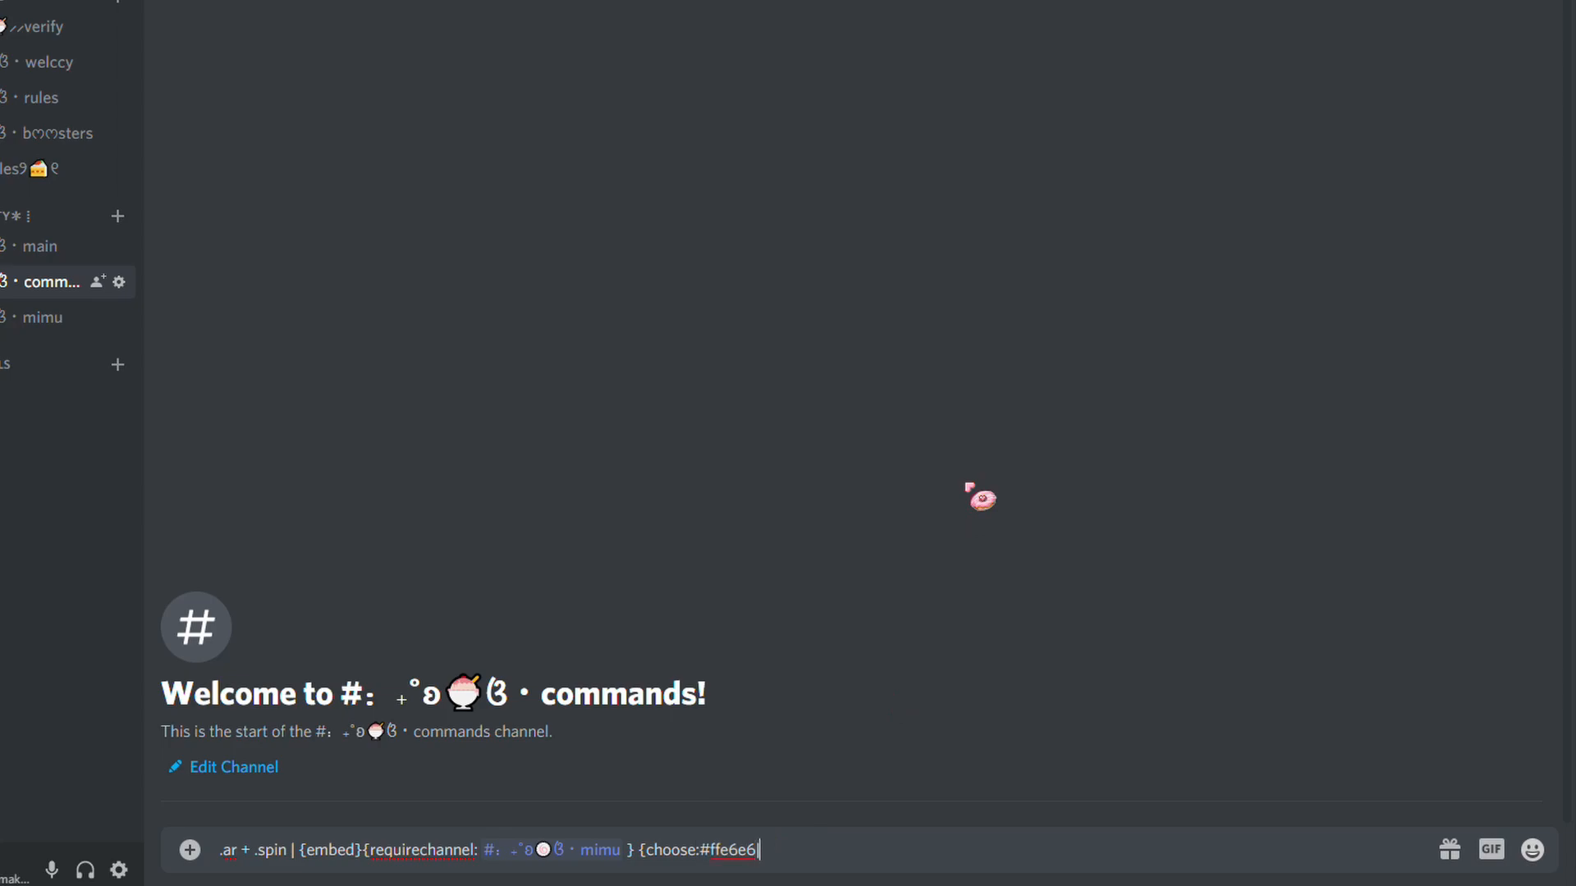
left_click(86, 4)
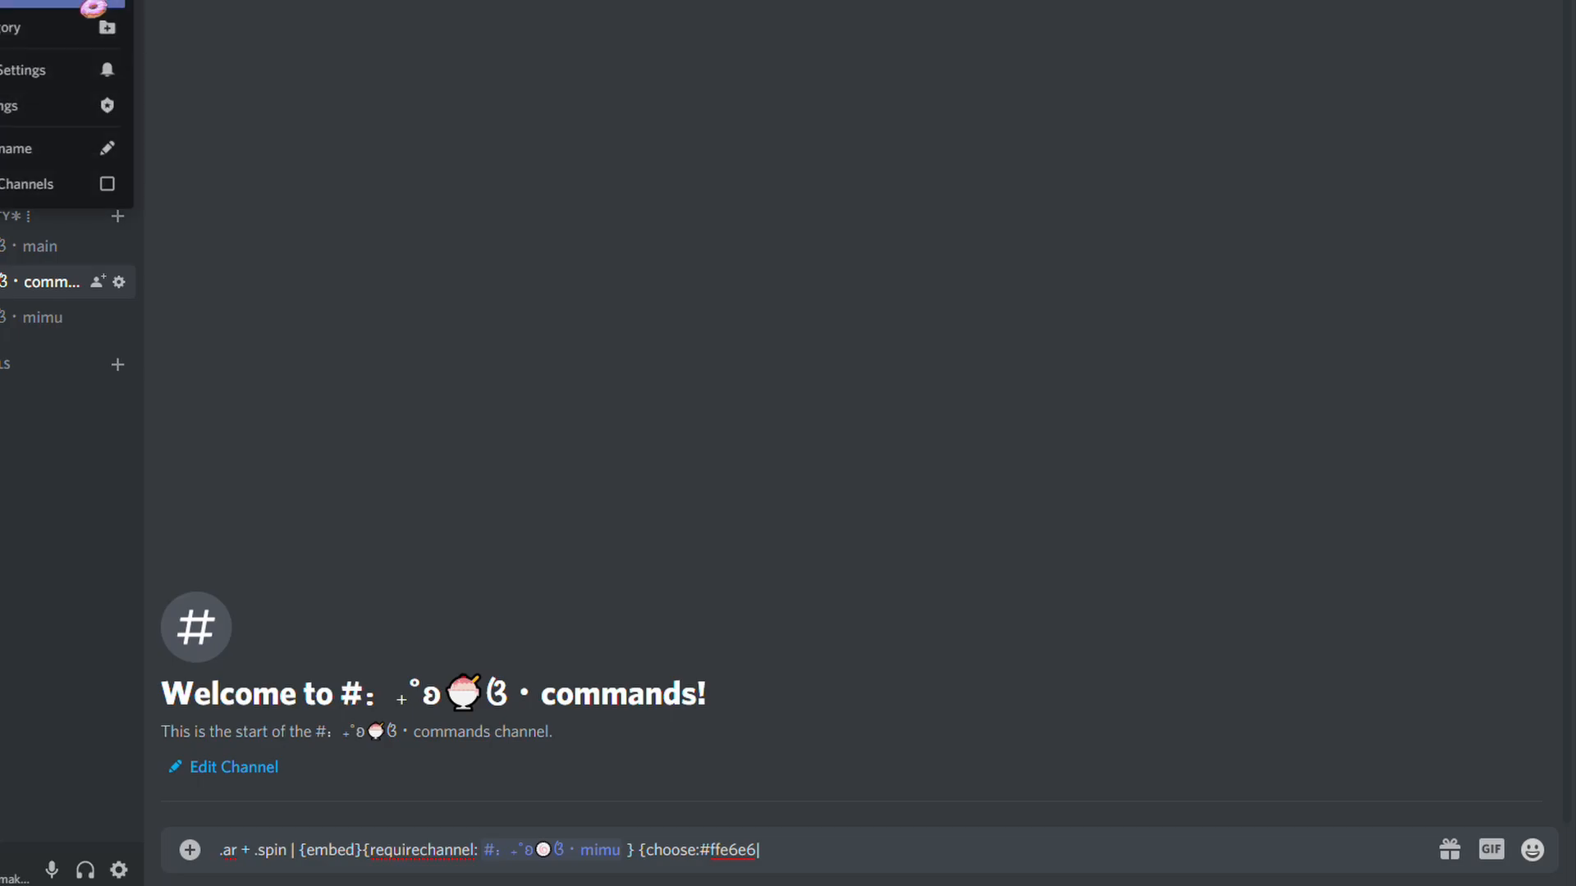
left_click(91, 7)
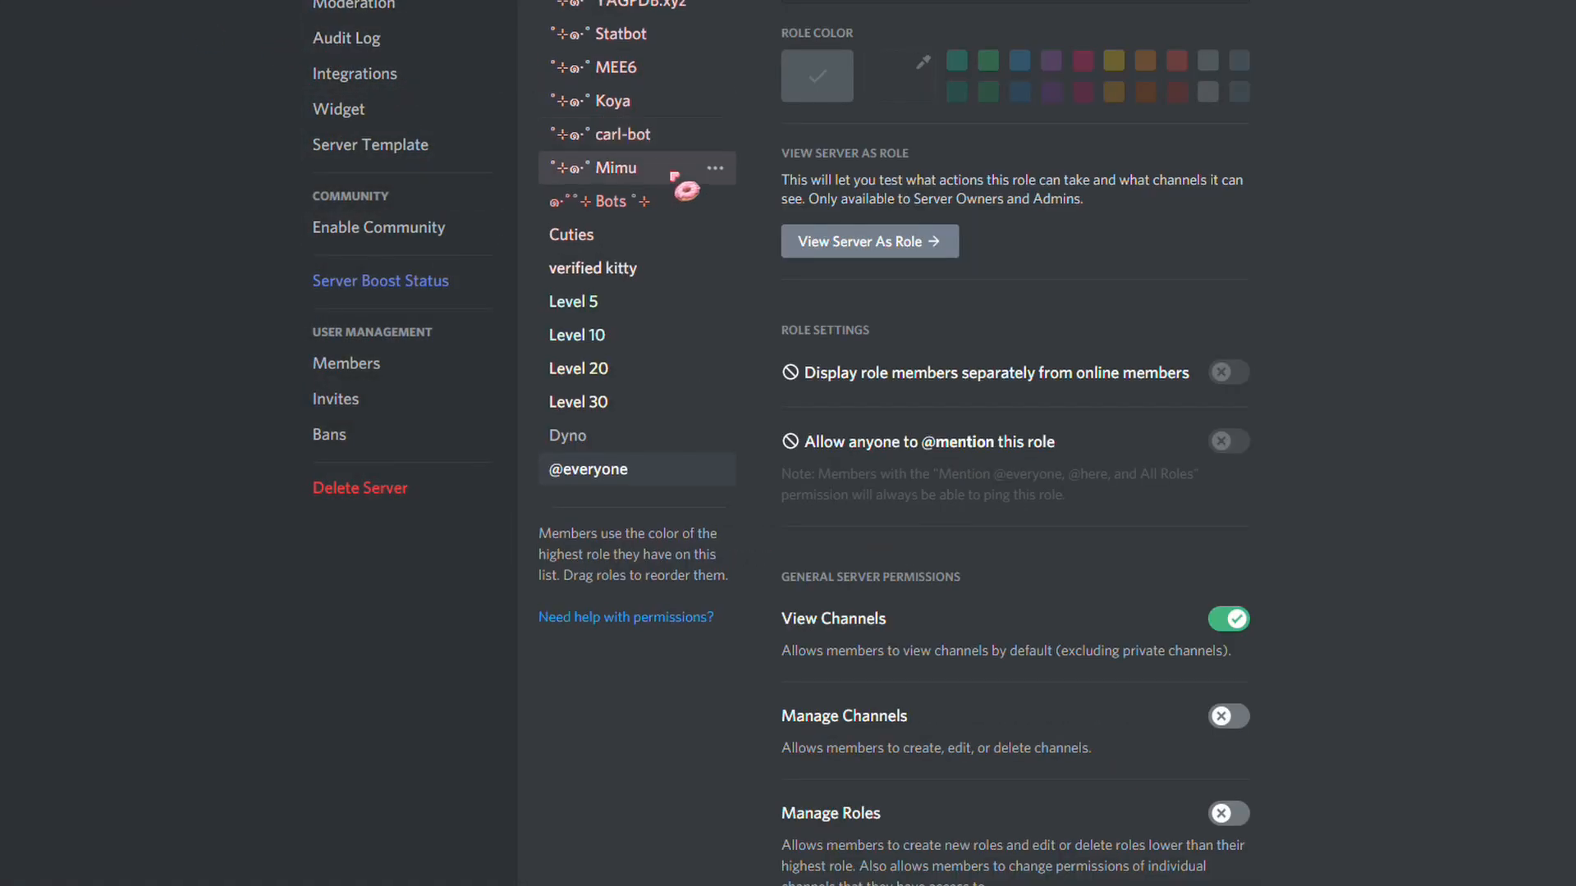
left_click(621, 302)
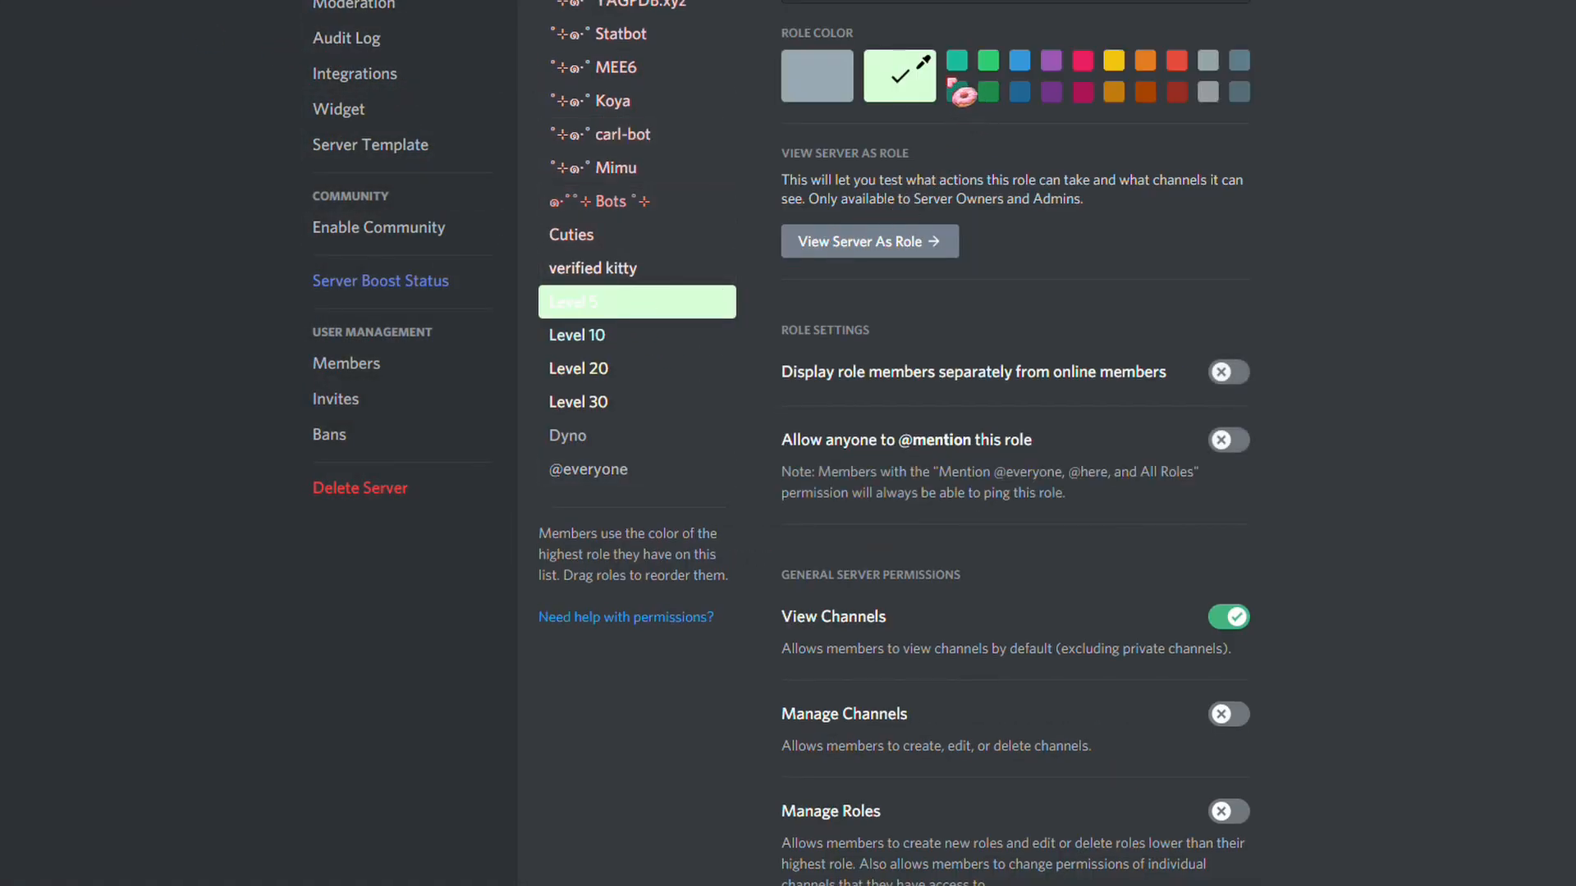
left_click(918, 86)
left_click(870, 365)
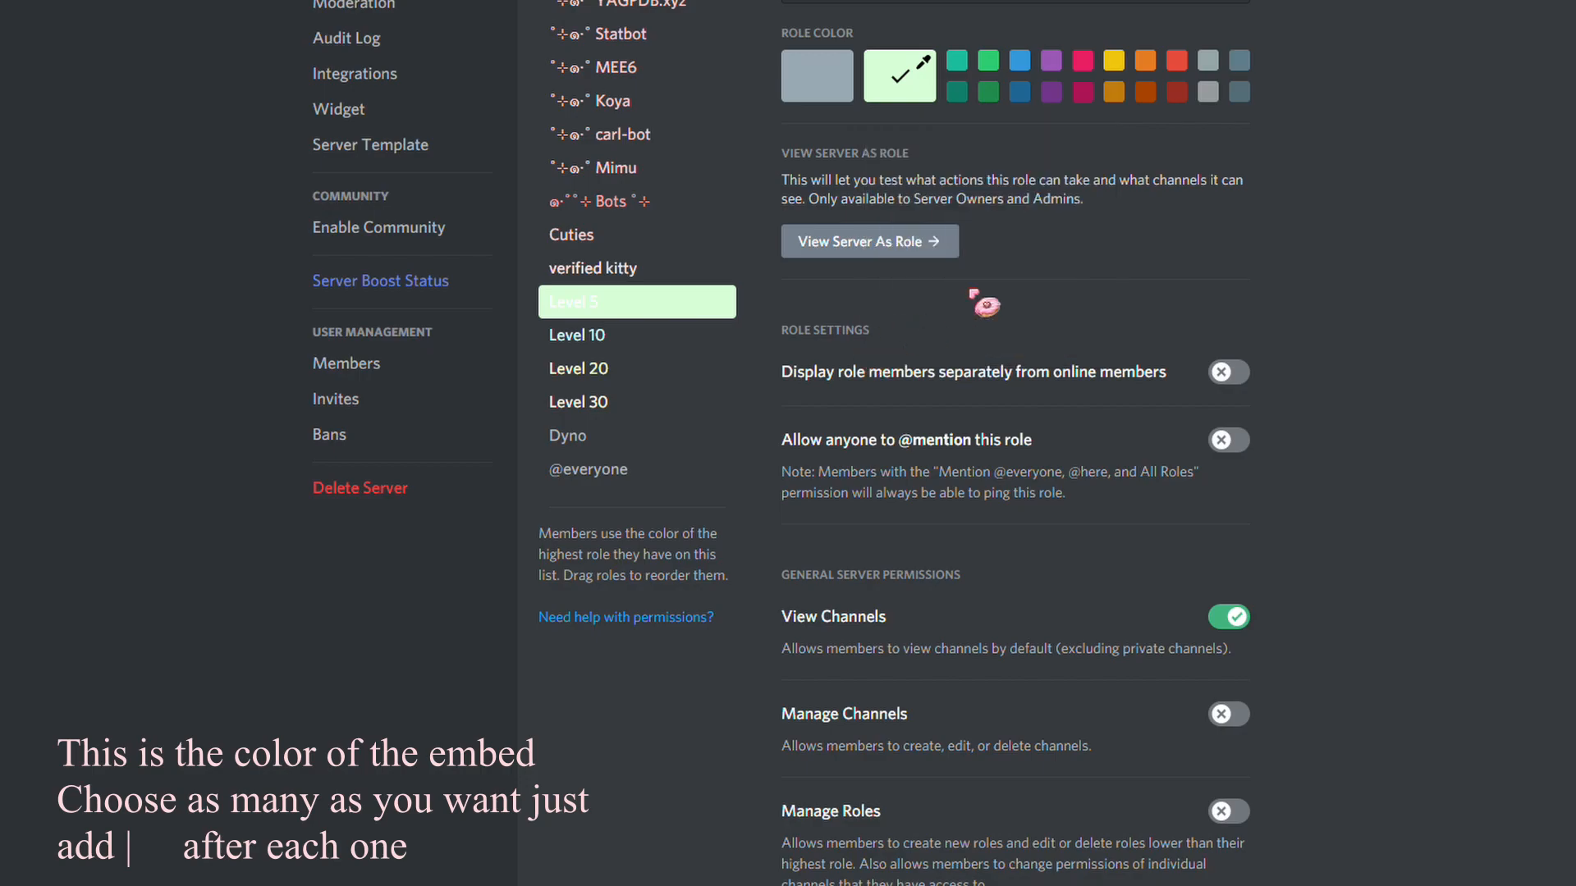
left_click(900, 76)
left_click_drag(985, 322, 885, 358)
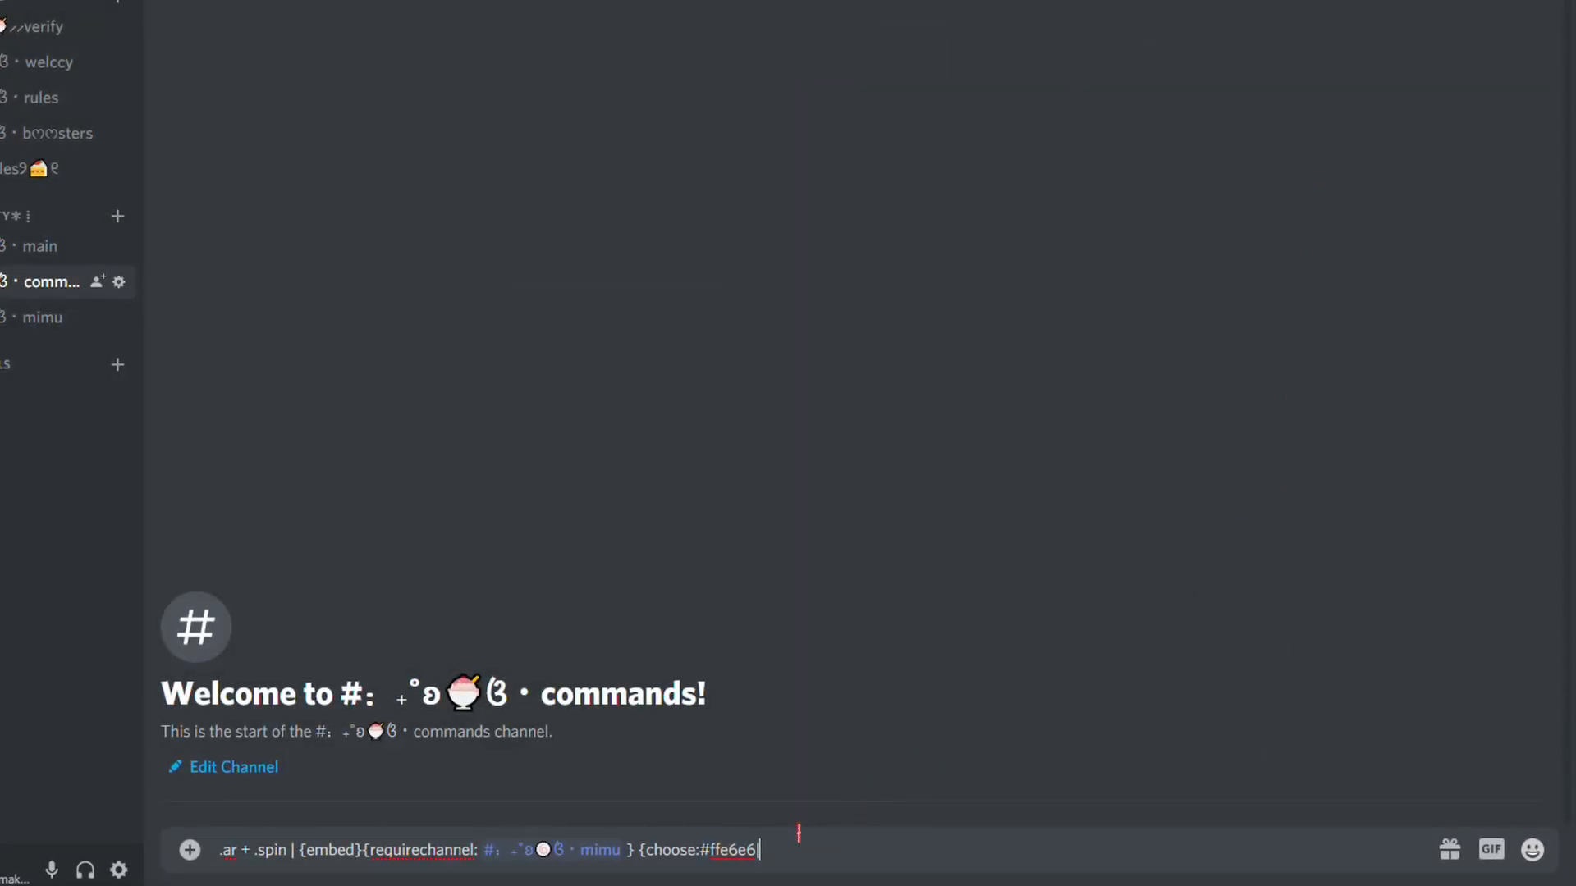
type("#d9ffd8")
Copy the Level 10 role's color code from the server's role settings and append #d8ffff to the choose list.
left_click(61, 1)
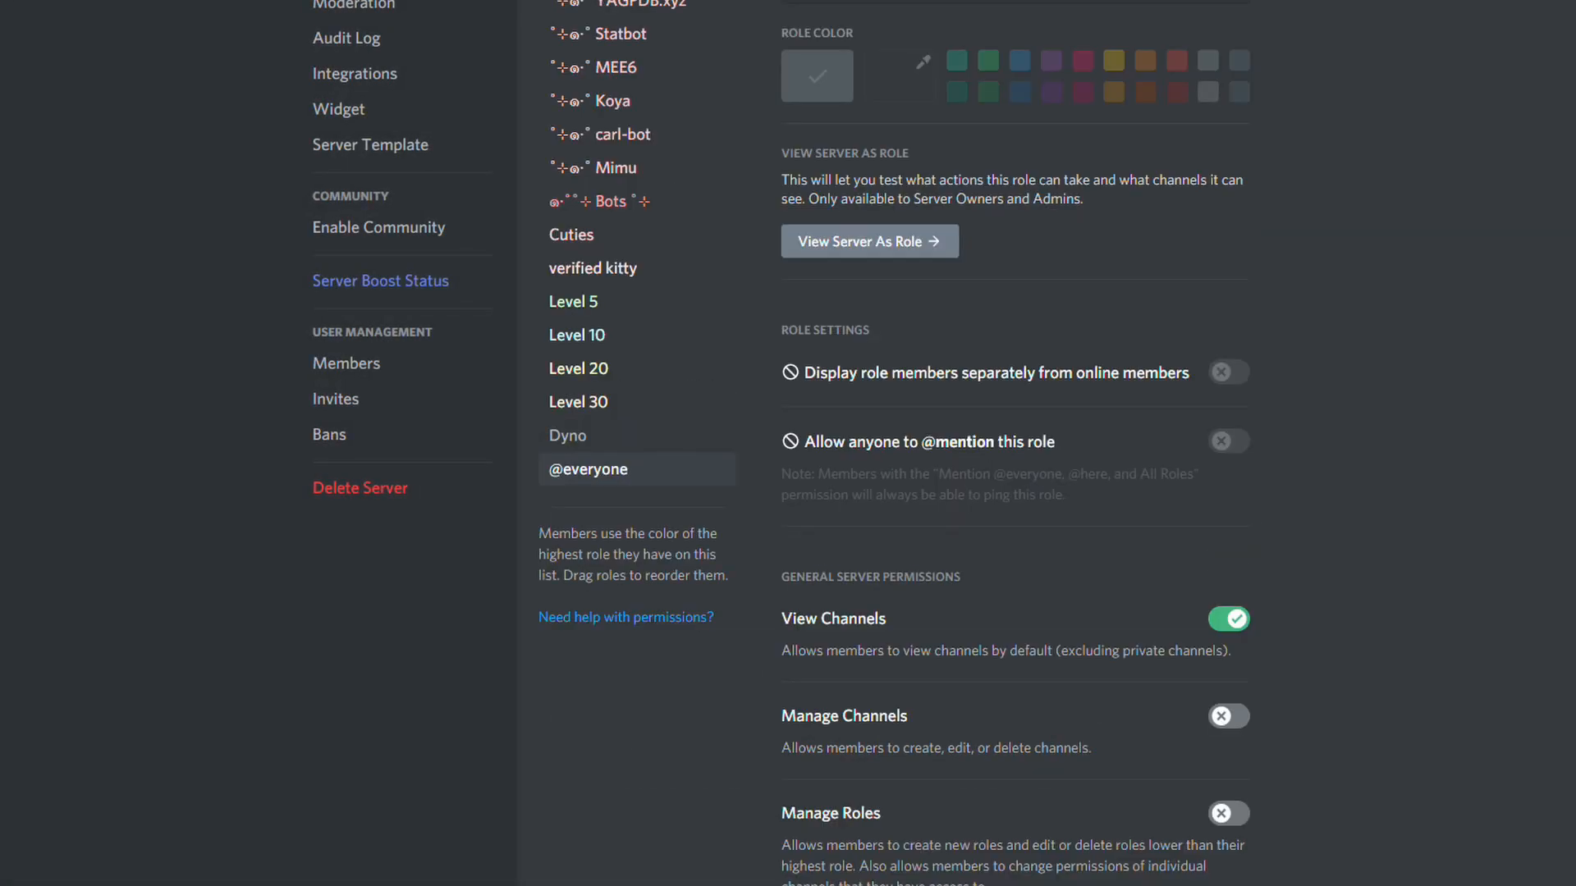
left_click(636, 338)
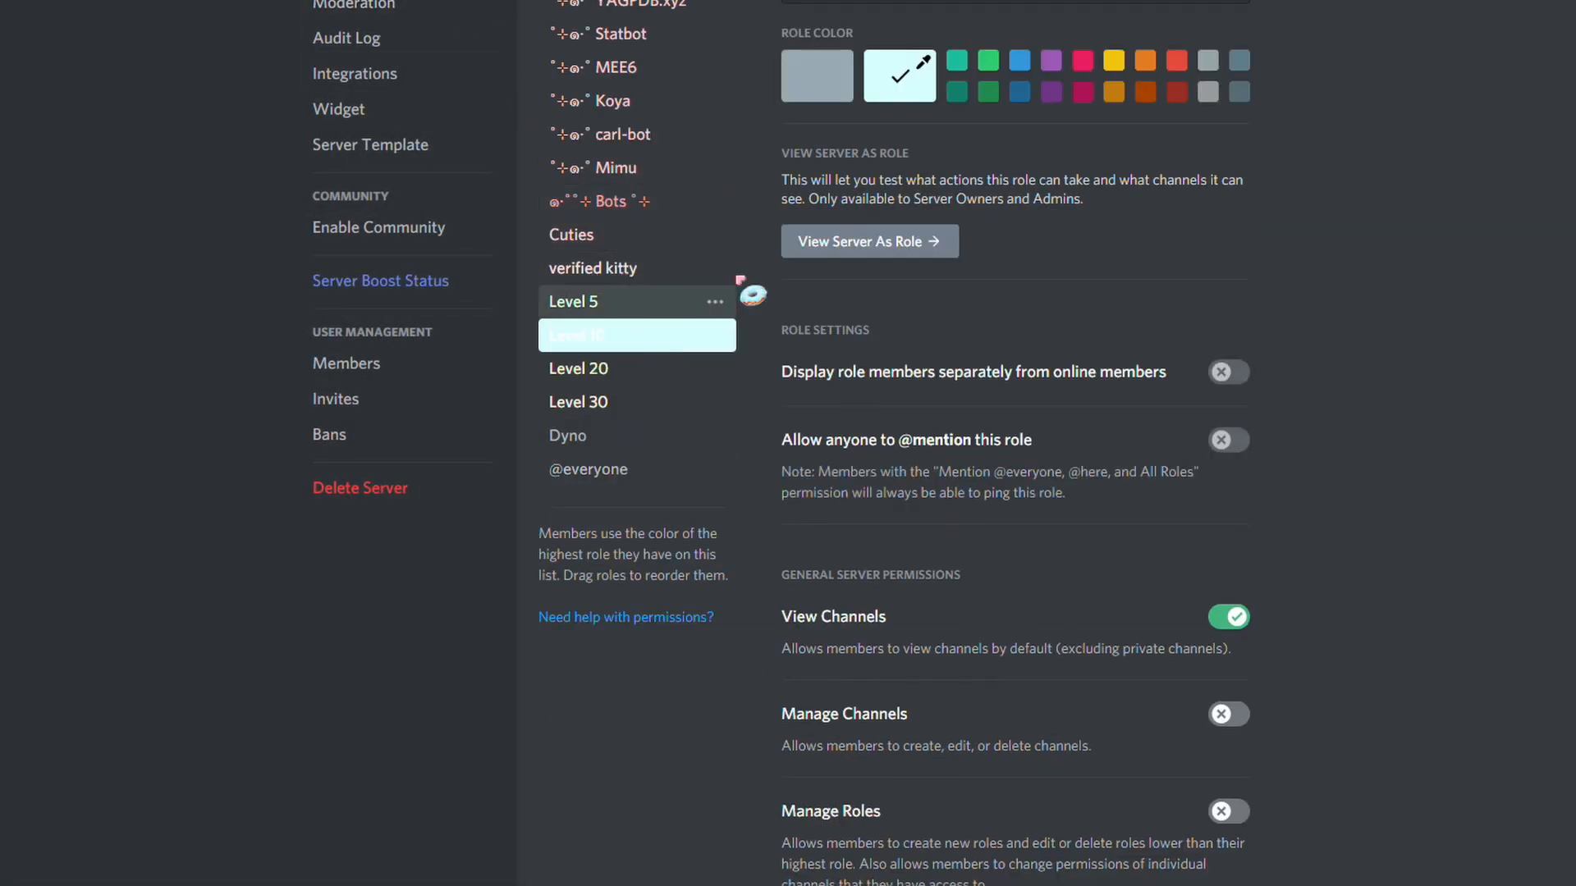
left_click(901, 75)
key("ctrl+a")
key("ctrl+c")
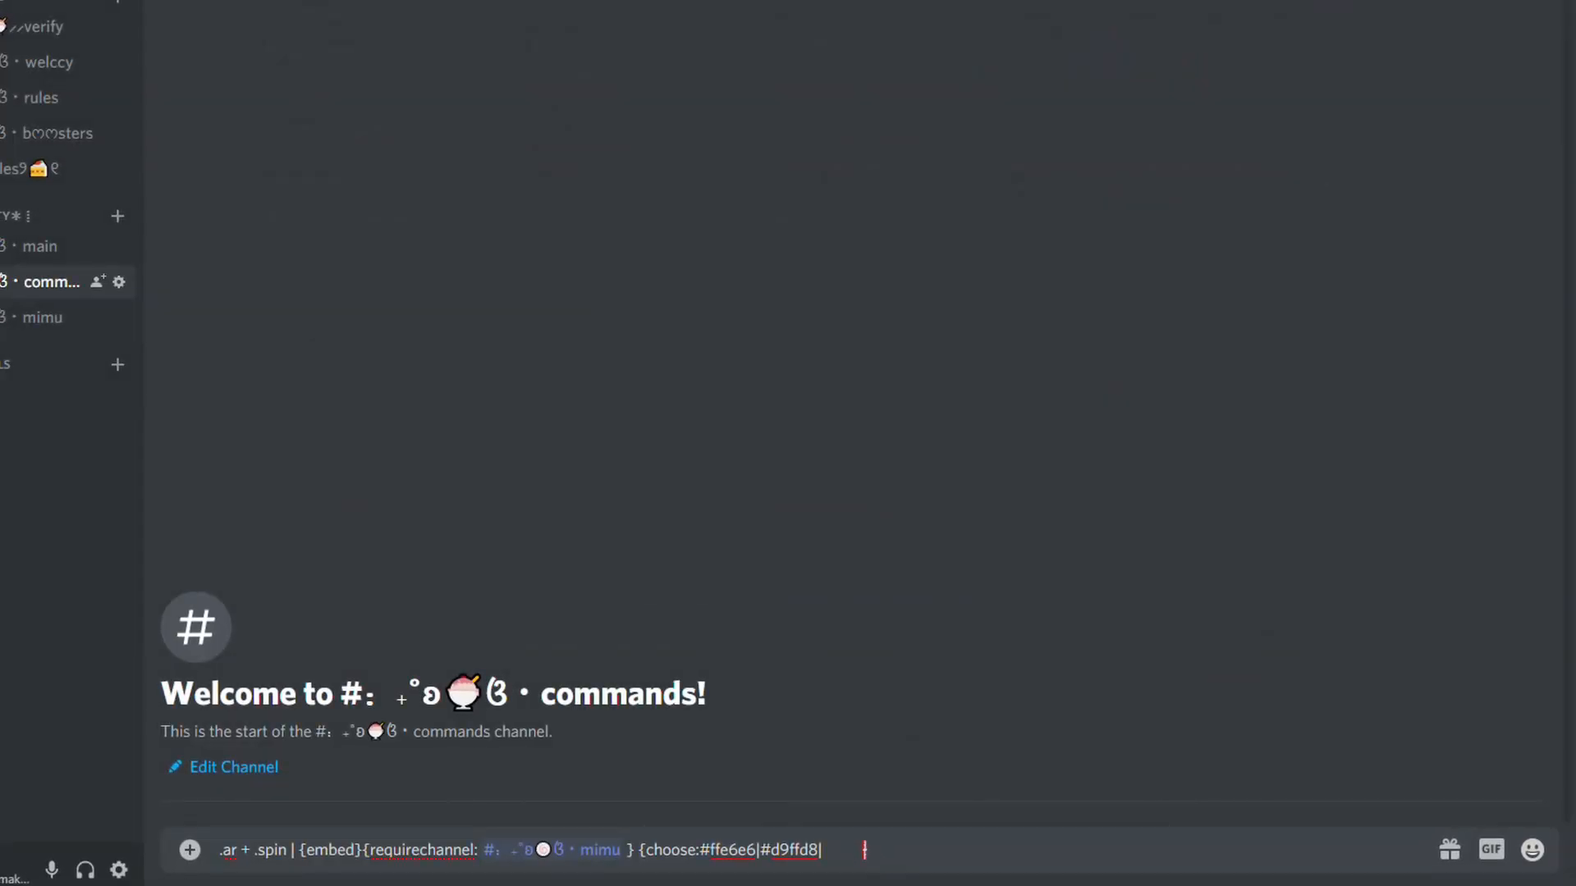
left_click(862, 841)
type("|")
key("ctrl+v")
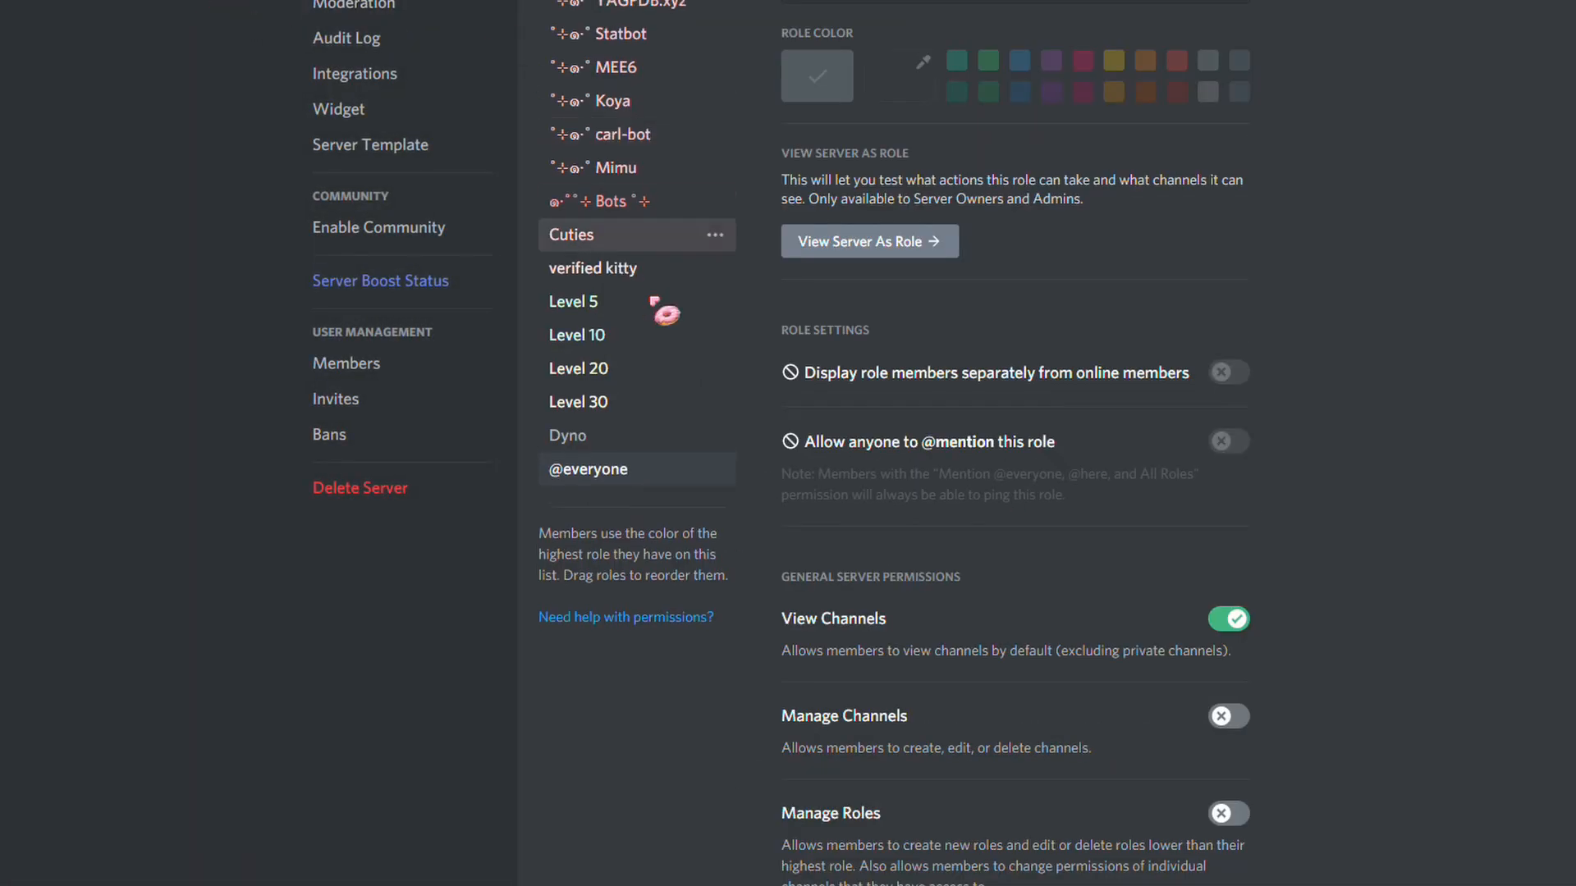
Lighten the Level 20 role's color to #fdffeb, save the role, and append that code to the choose list.
left_click(652, 370)
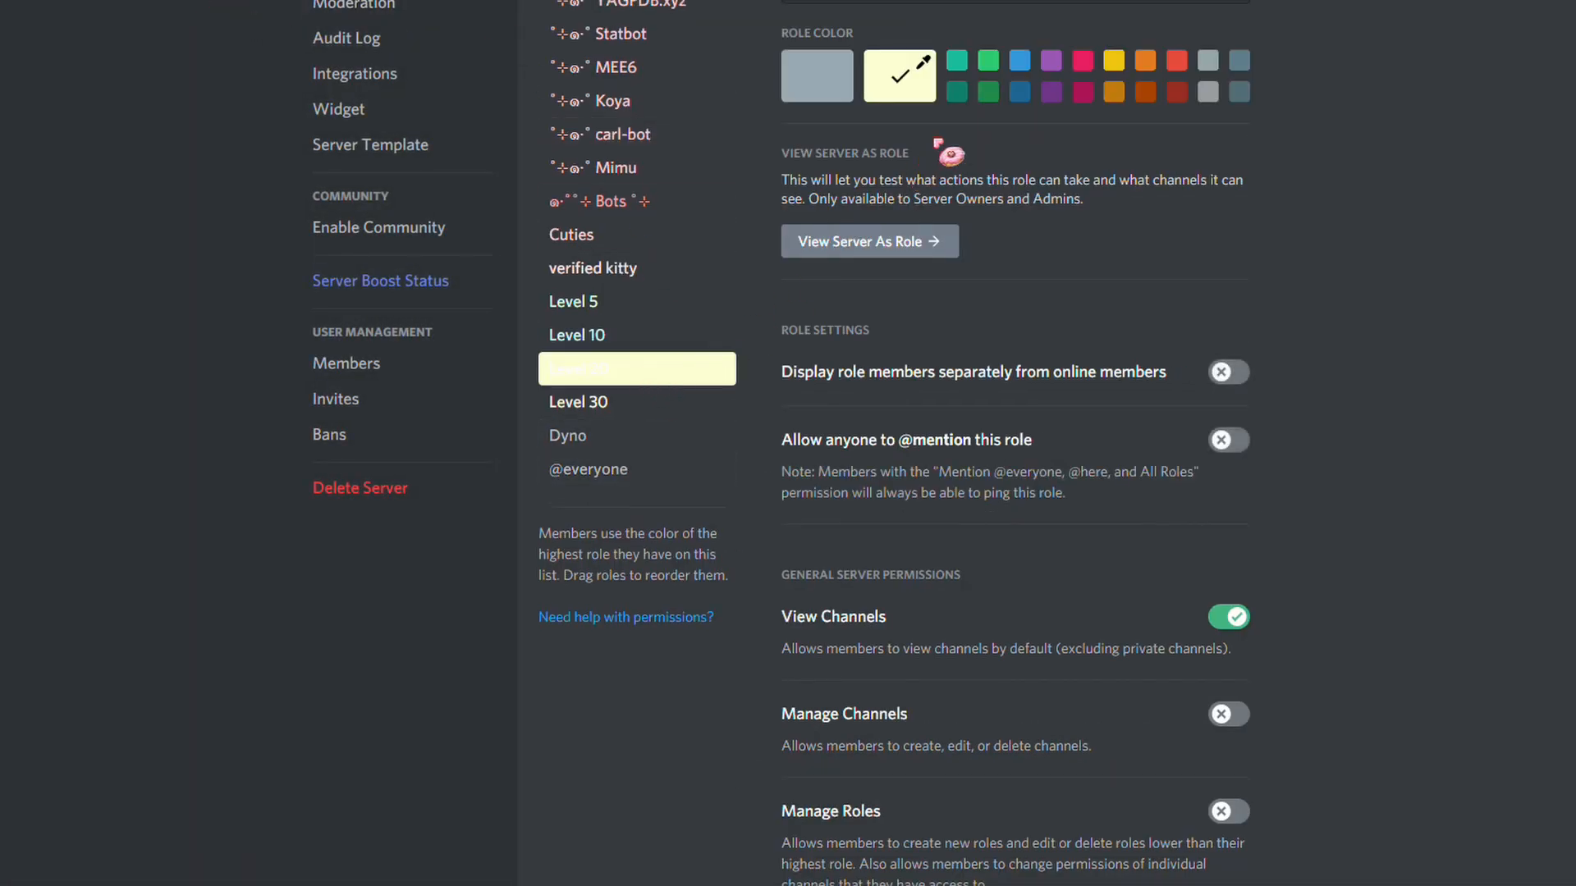
left_click(928, 97)
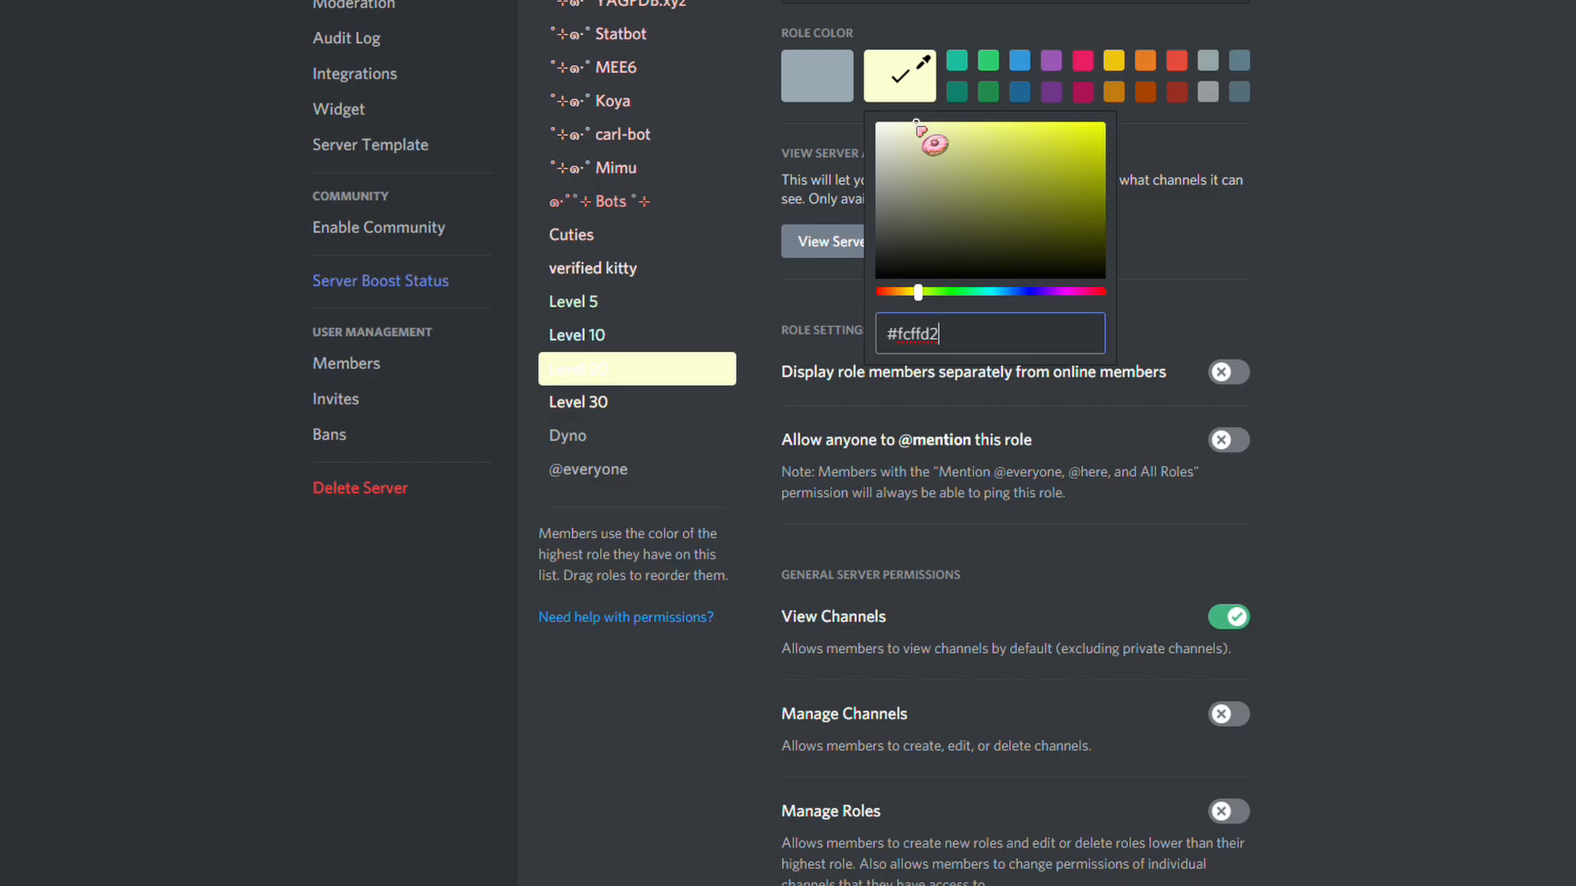
left_click(904, 123)
left_click_drag(908, 129, 892, 123)
left_click_drag(957, 332, 888, 334)
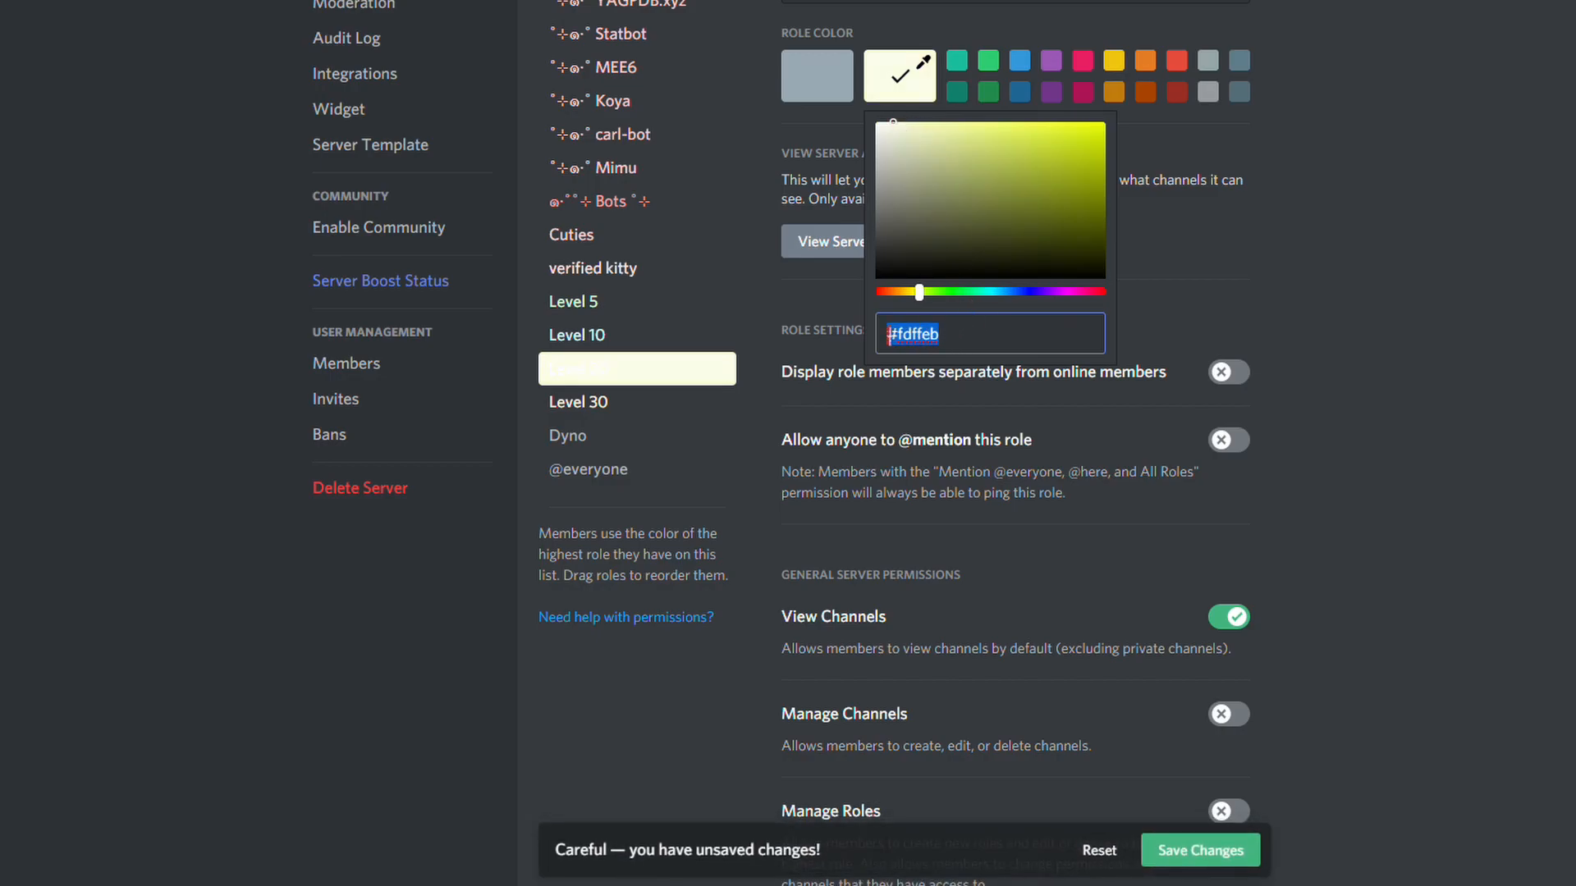
left_click(1200, 850)
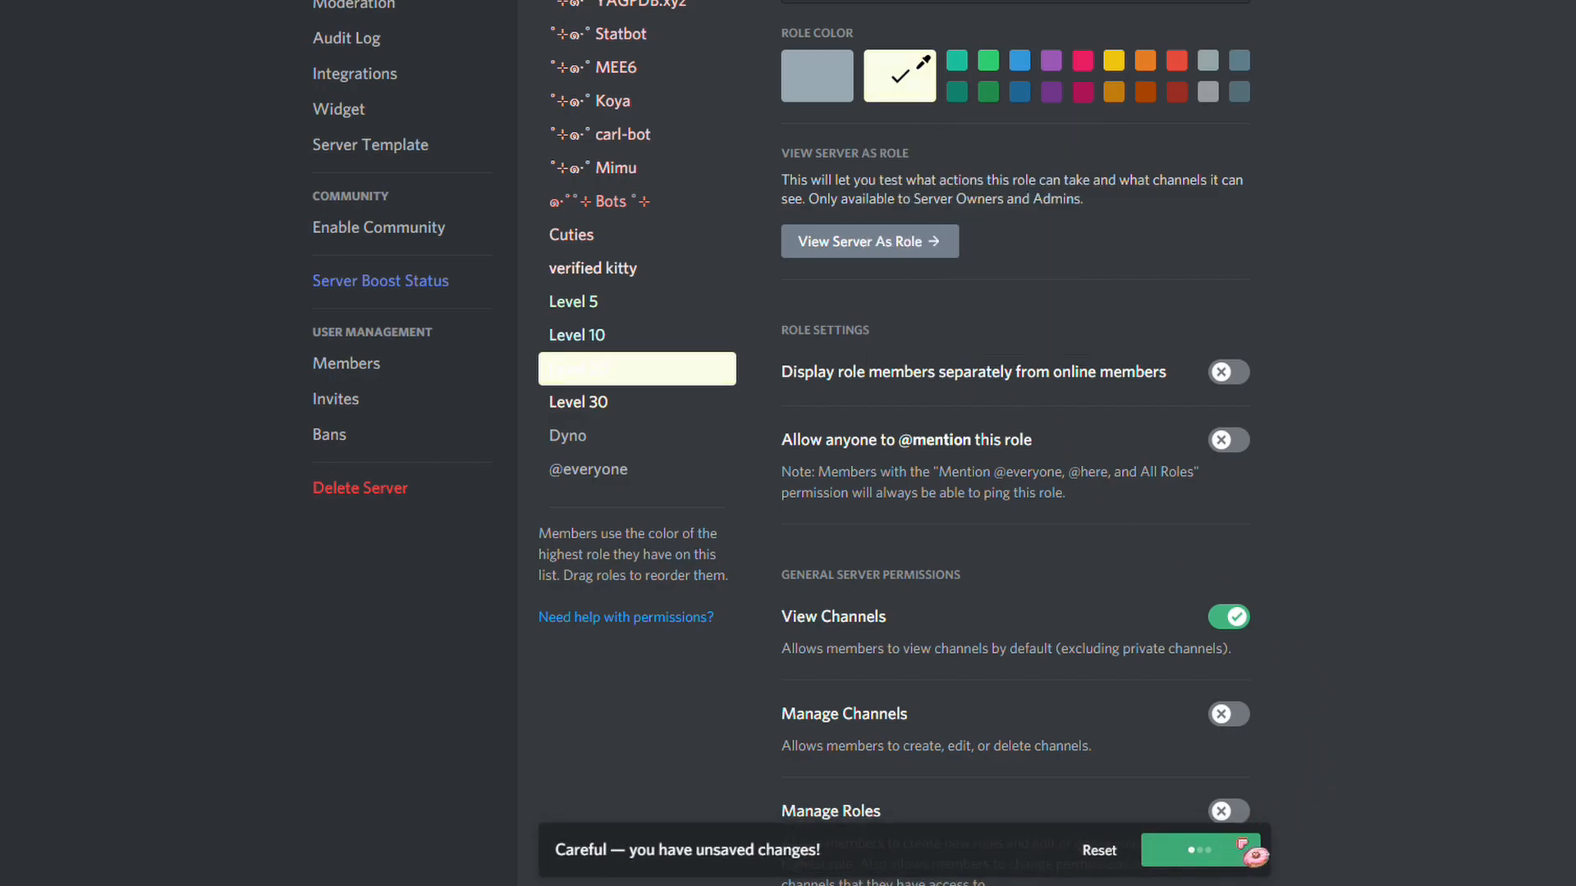
key("Escape")
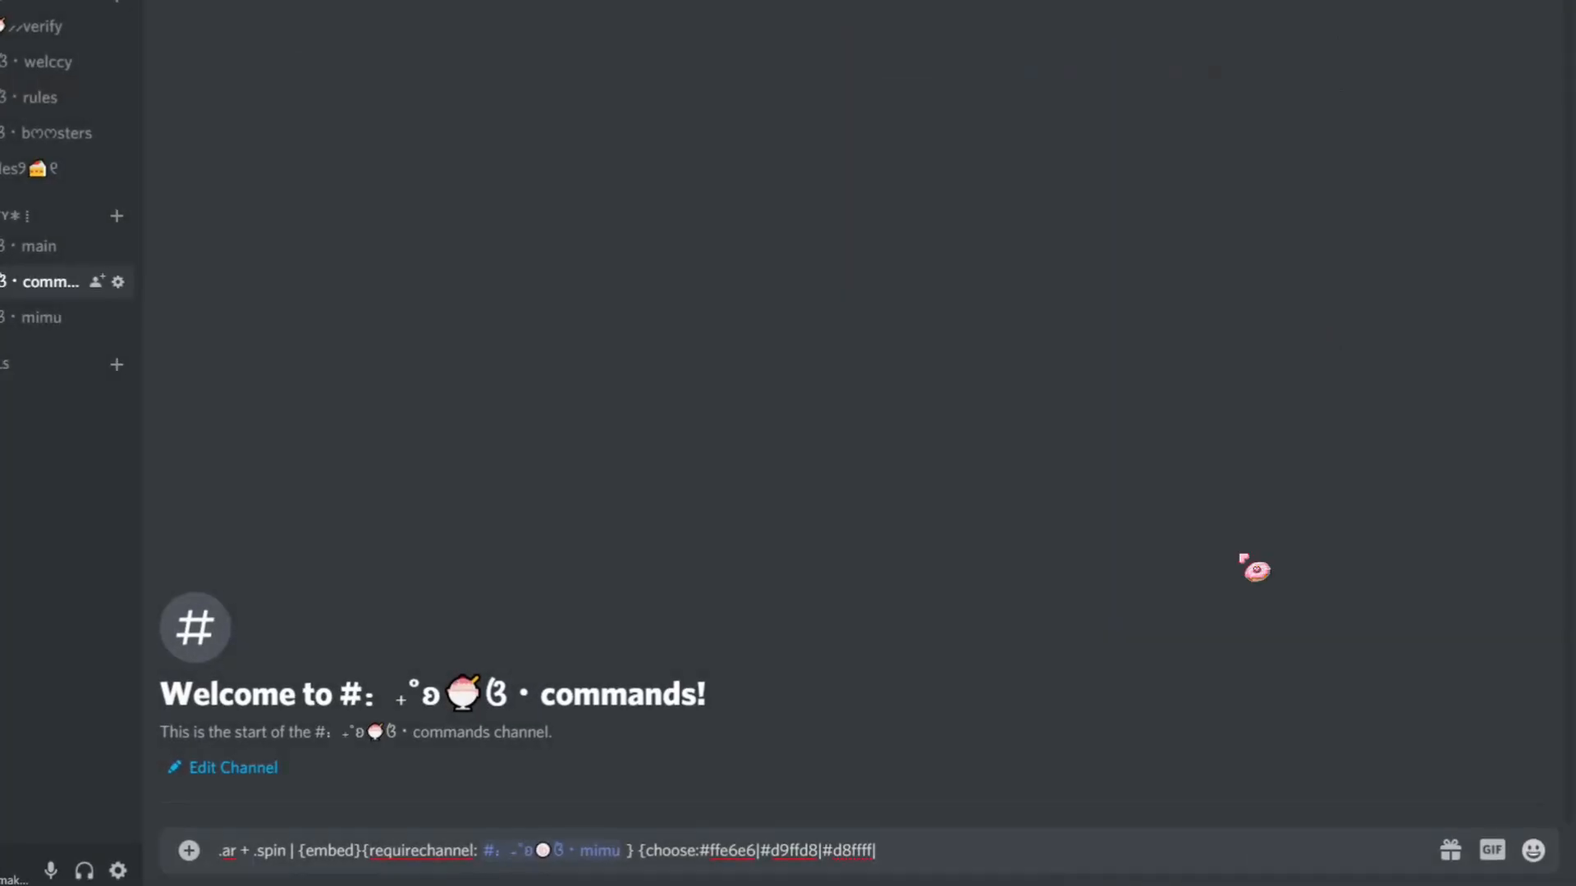
type("#fdffeb")
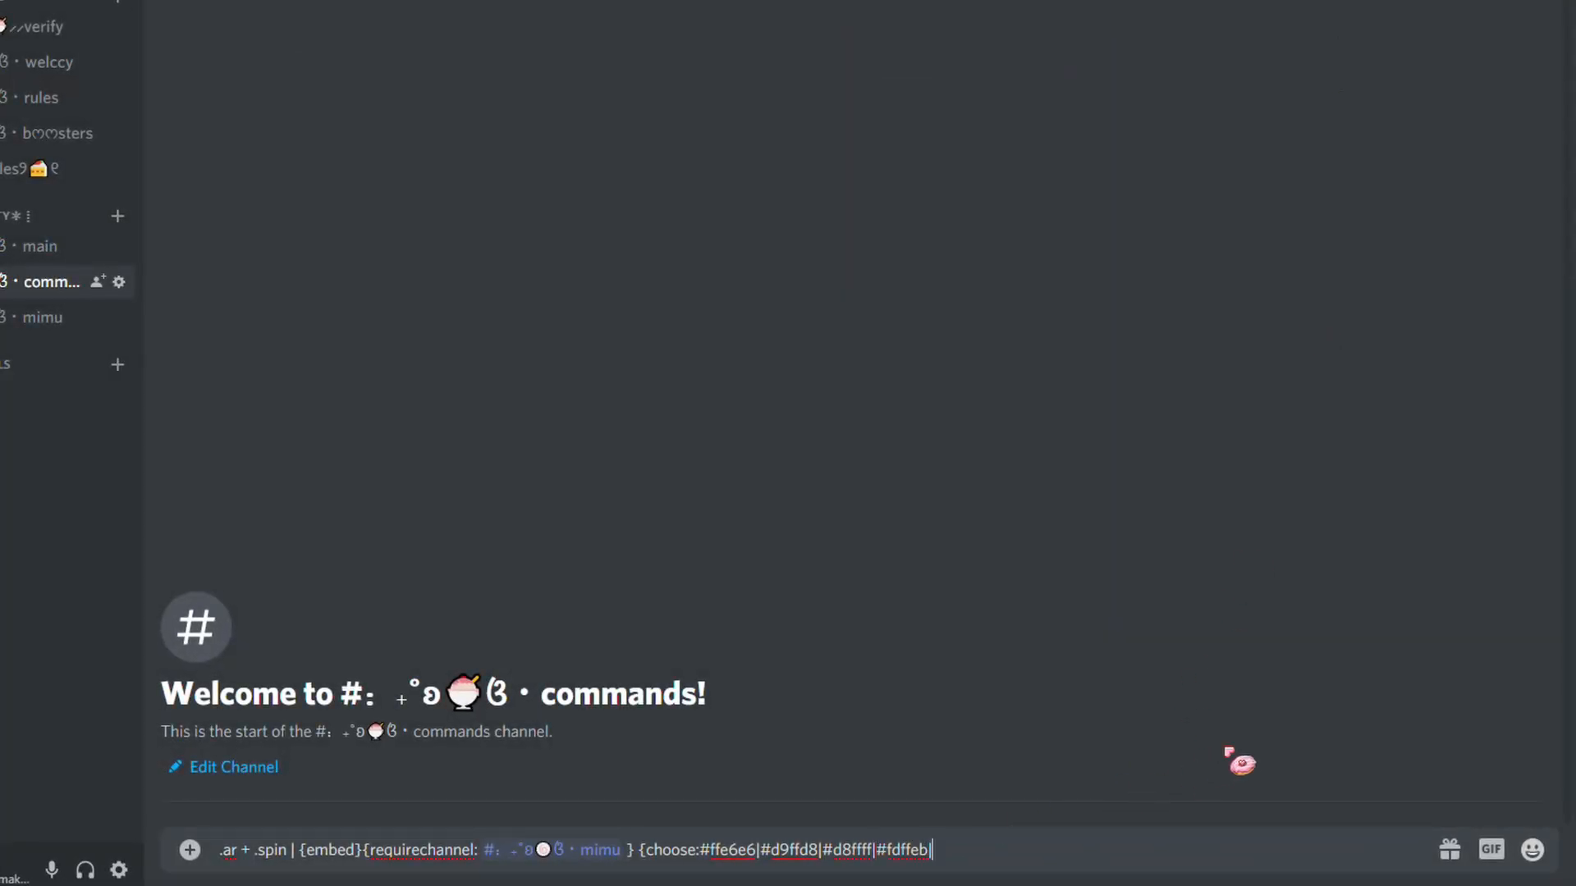
Copy the Level 30 role's color code from the server's role settings and append #fff7e1 to the choose list.
left_click(65, 1)
left_click(33, 67)
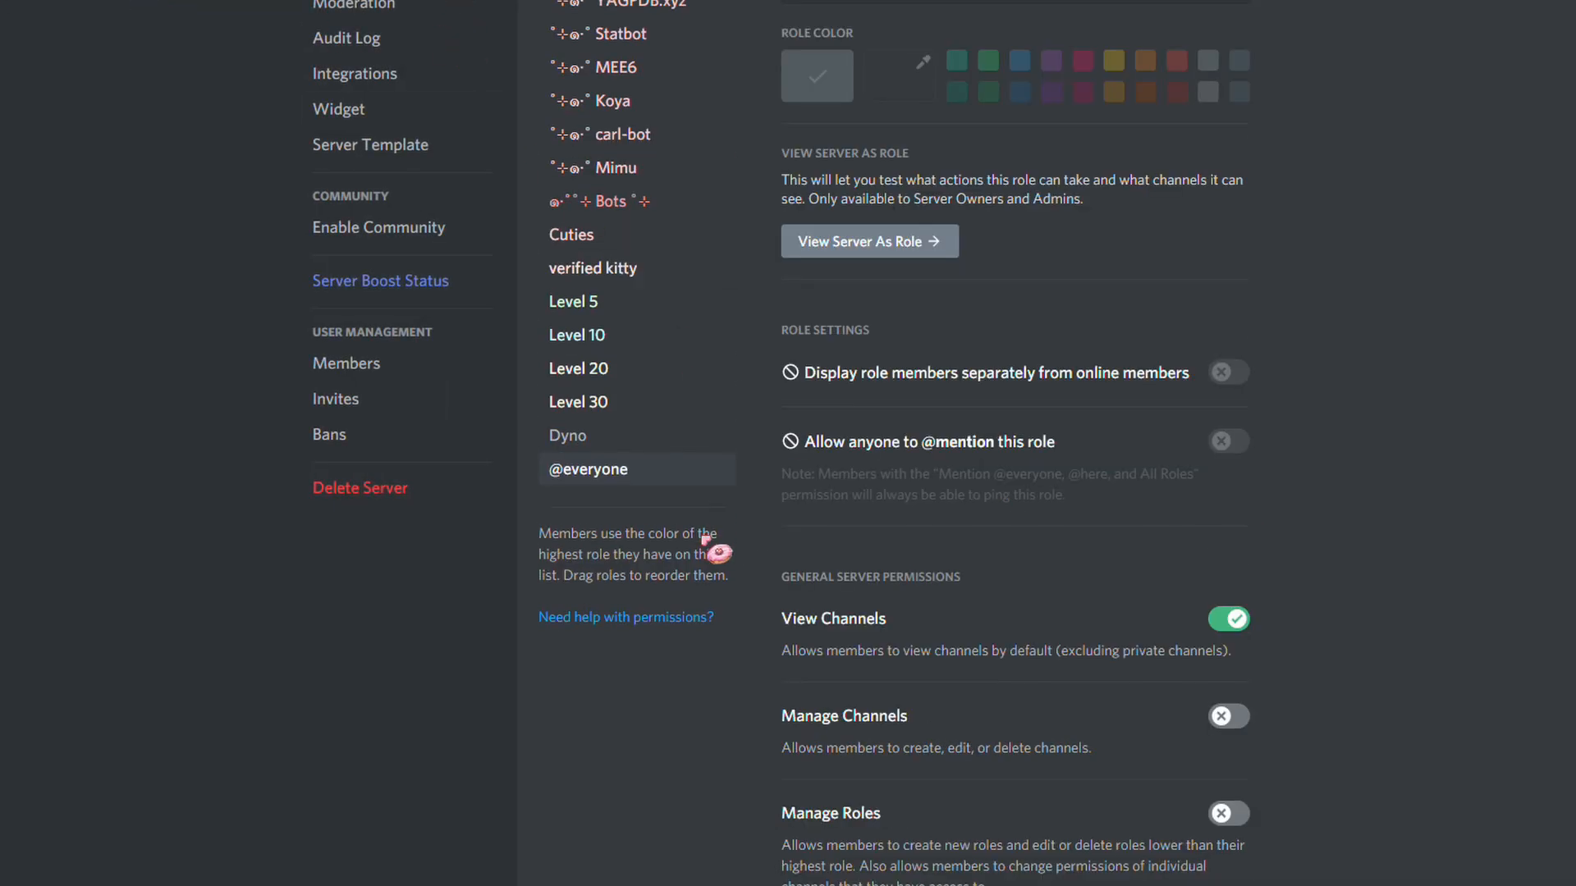
left_click(705, 402)
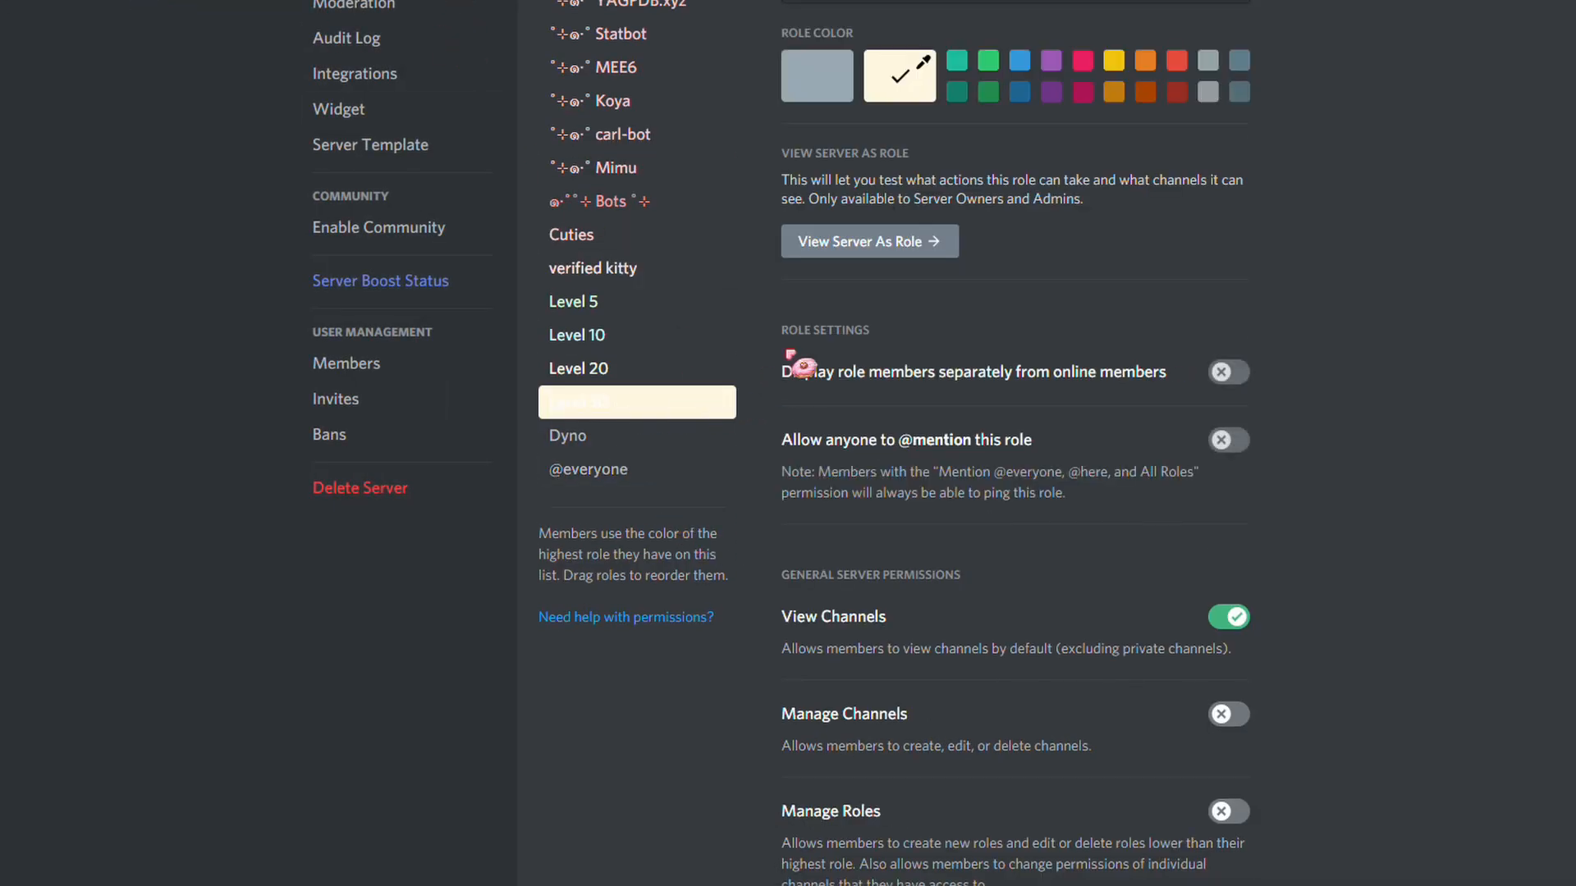
left_click(900, 76)
left_click_drag(938, 338, 891, 341)
key("ctrl+c")
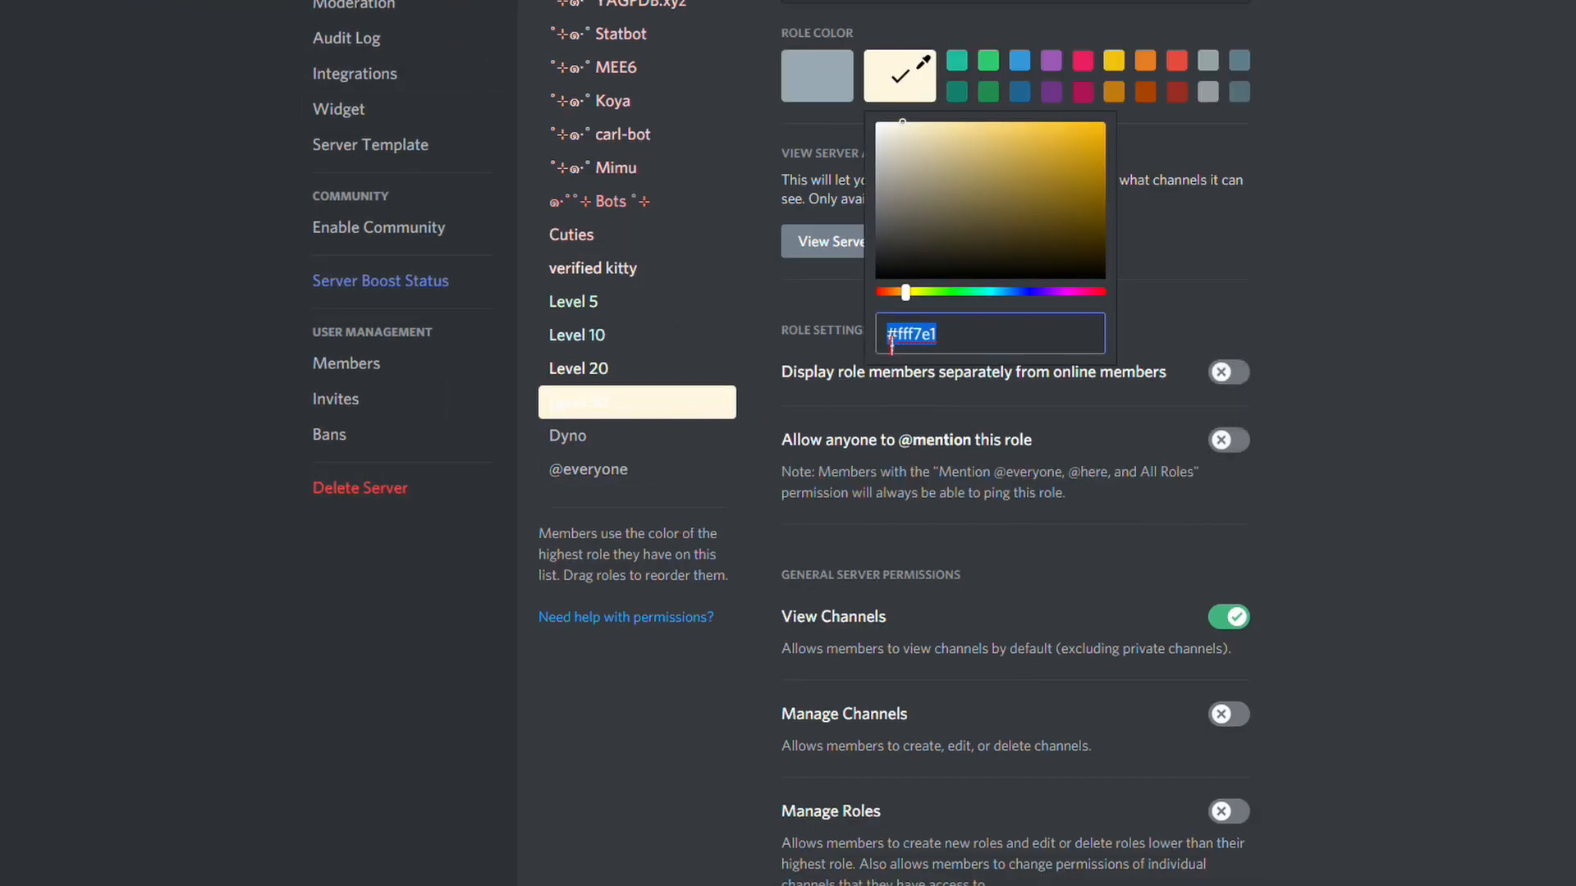
key("Escape")
key("ctrl+v")
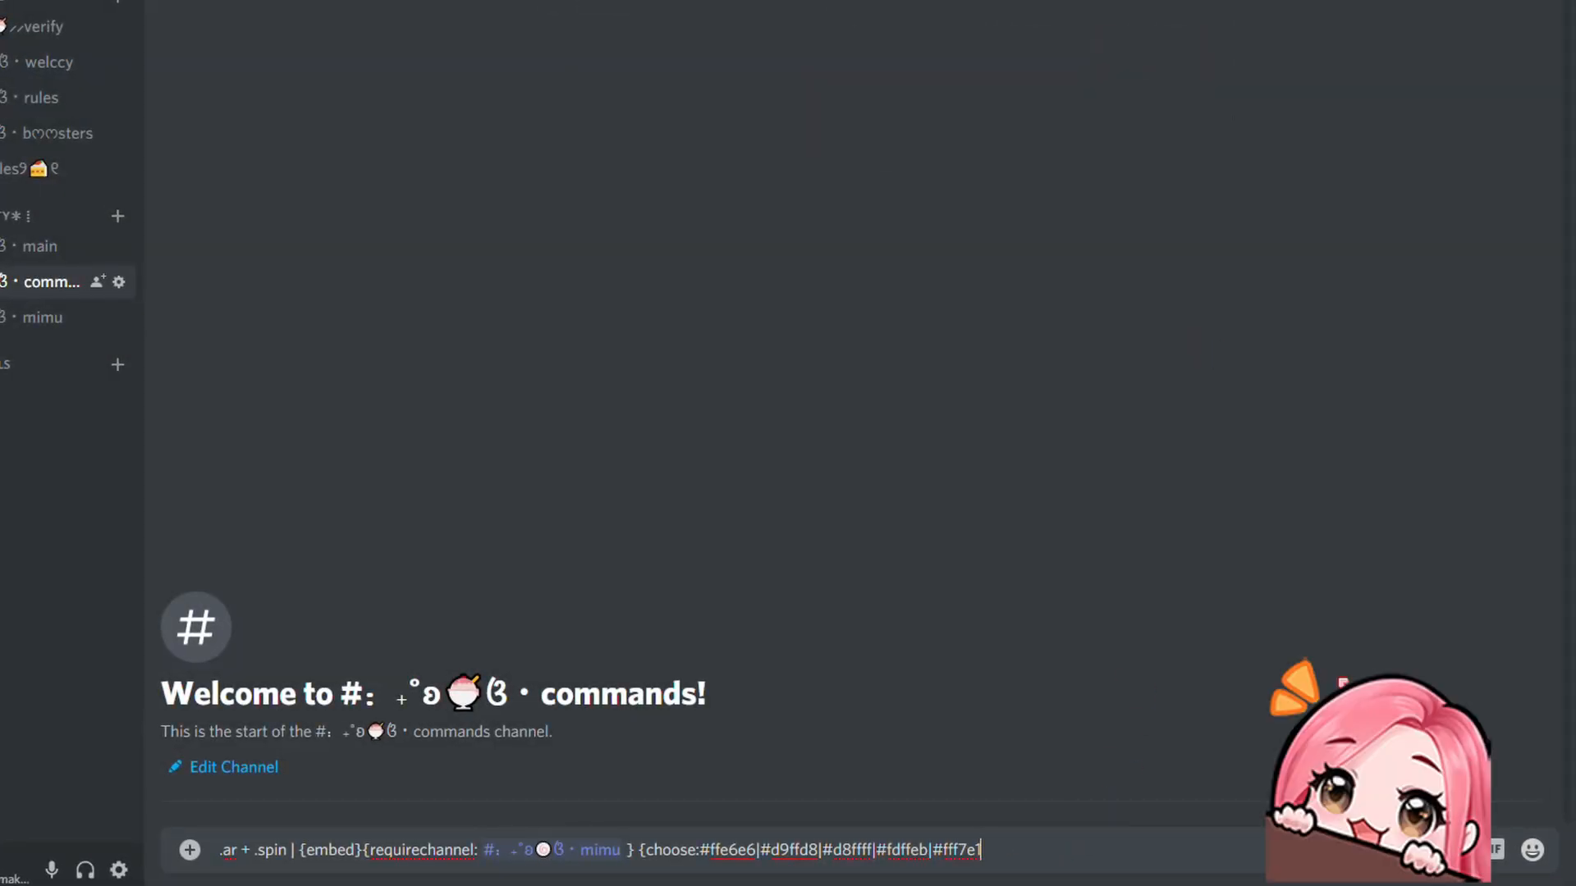
Close the choose list with } and append {embed:[choice]} {cooldown:5} to the command.
type("} {embed")
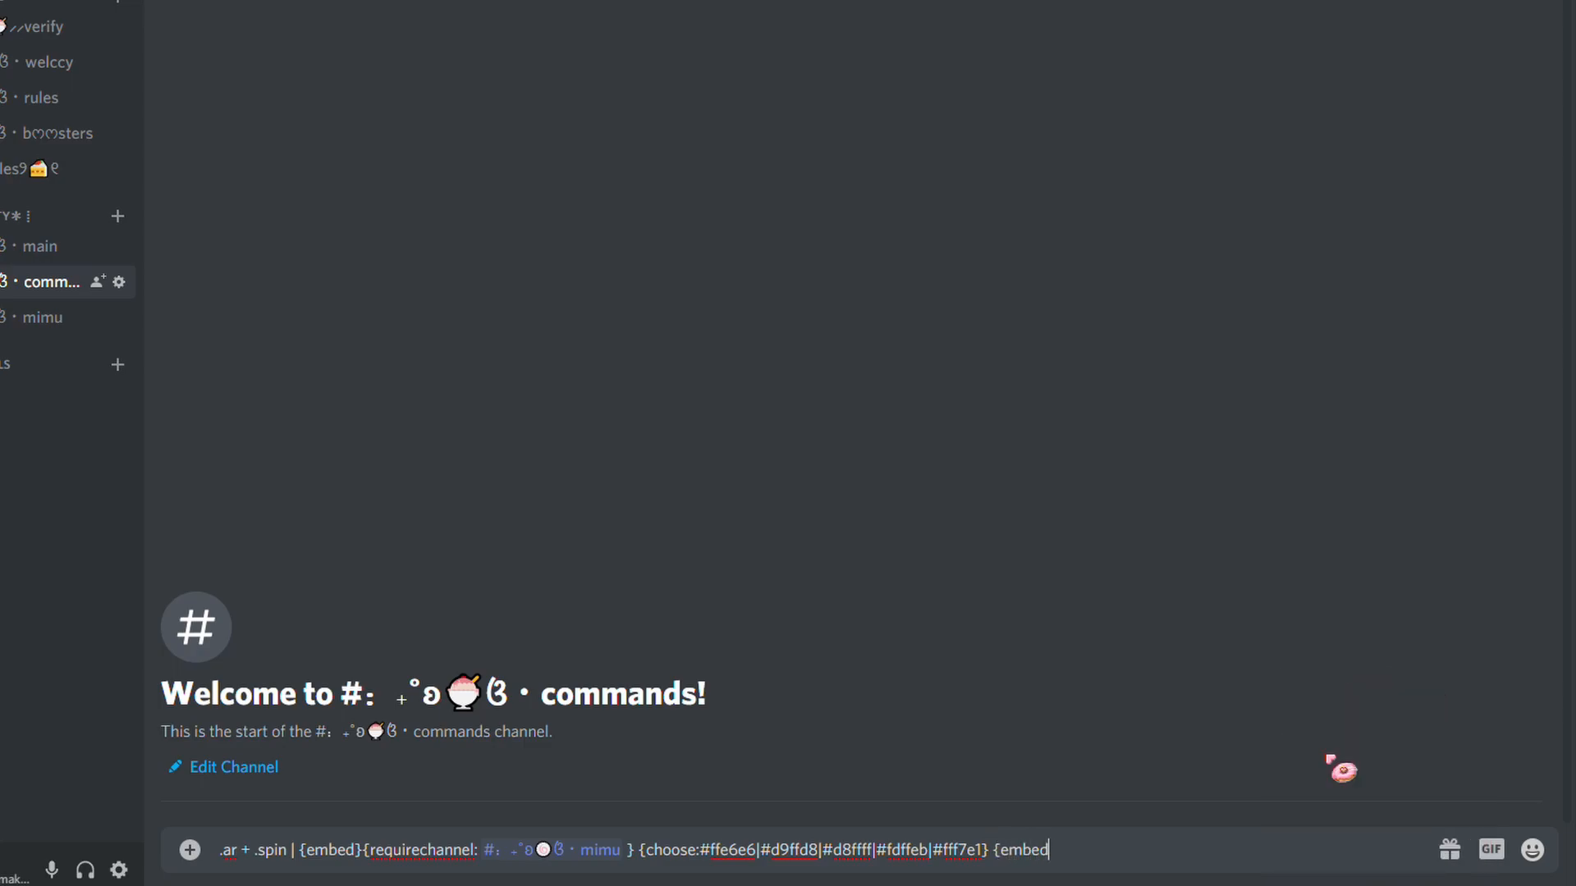
type(":")
type("[ch")
type("oose")
key("BackSpace")
key("BackSpace")
key("BackSpace")
type("ice]} {cooldown")
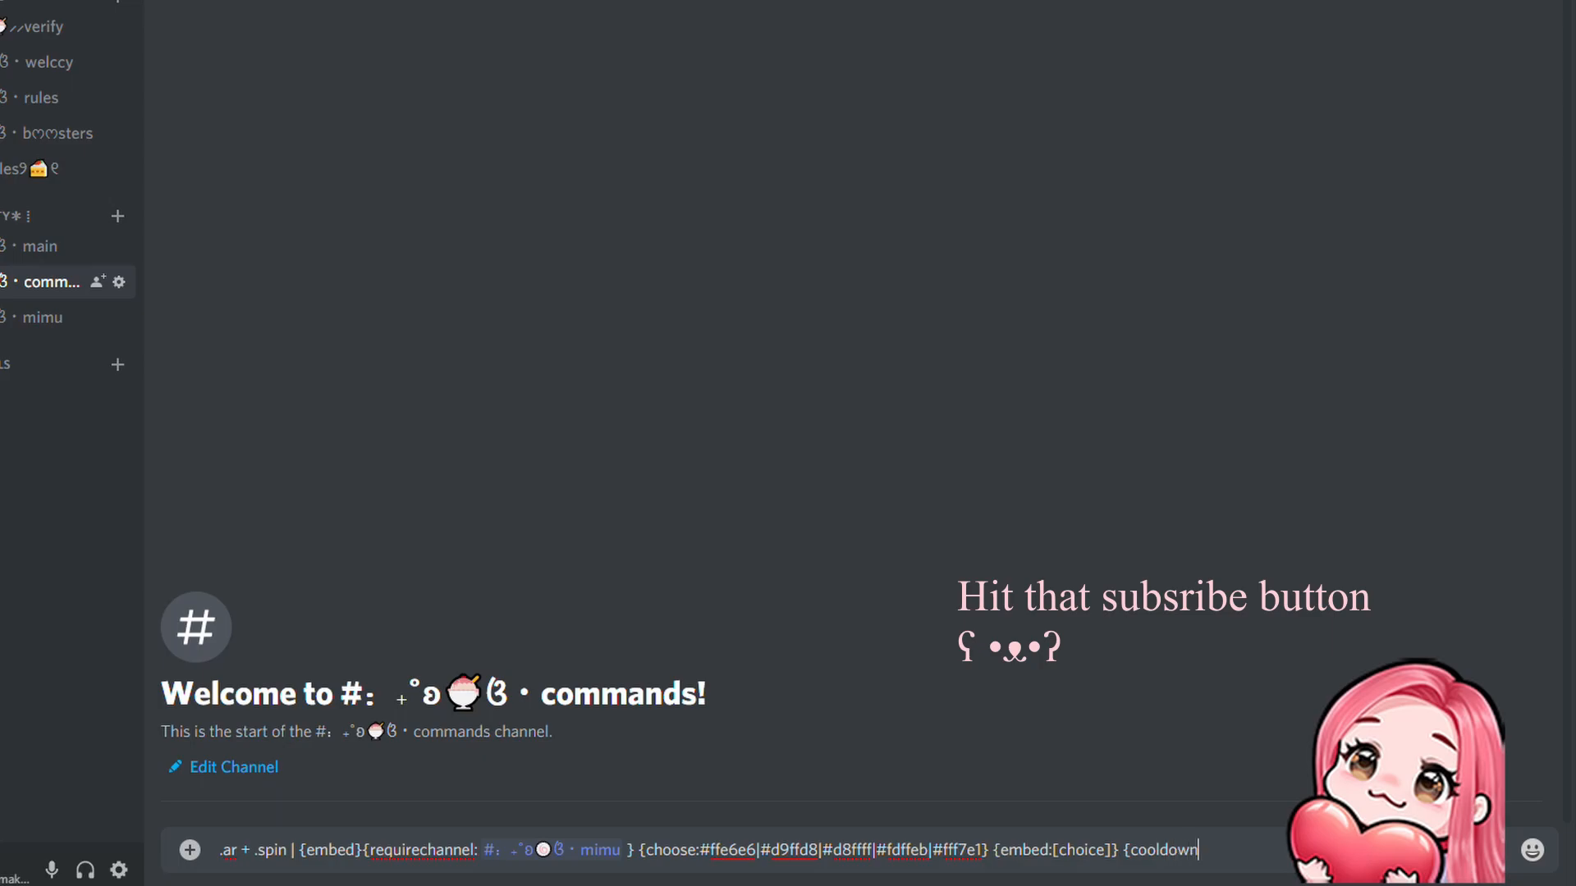
type(":")
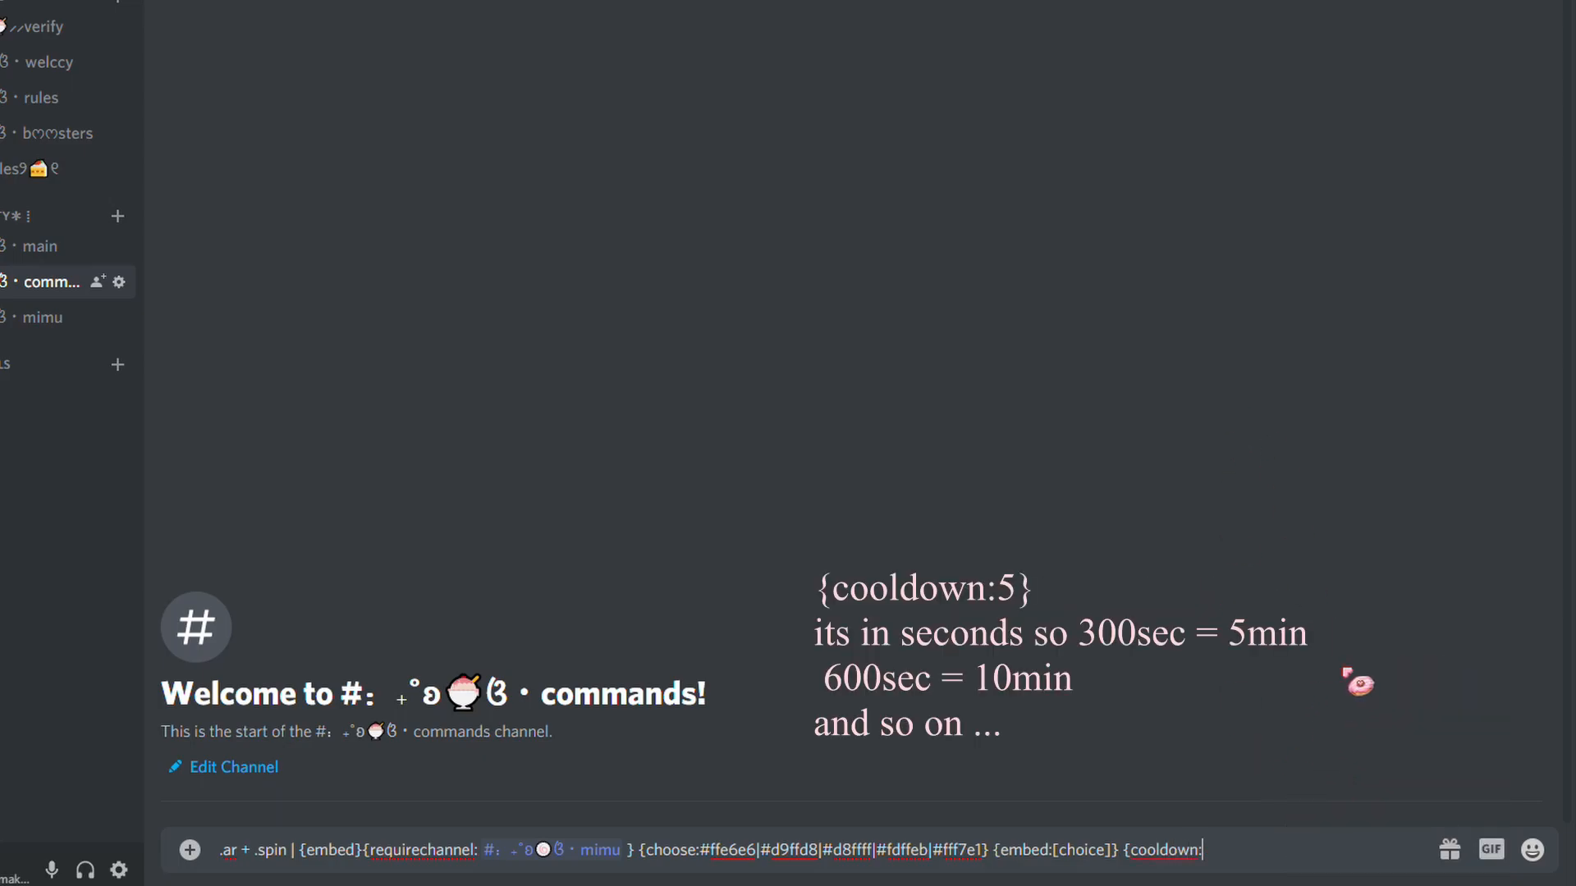
type("5}")
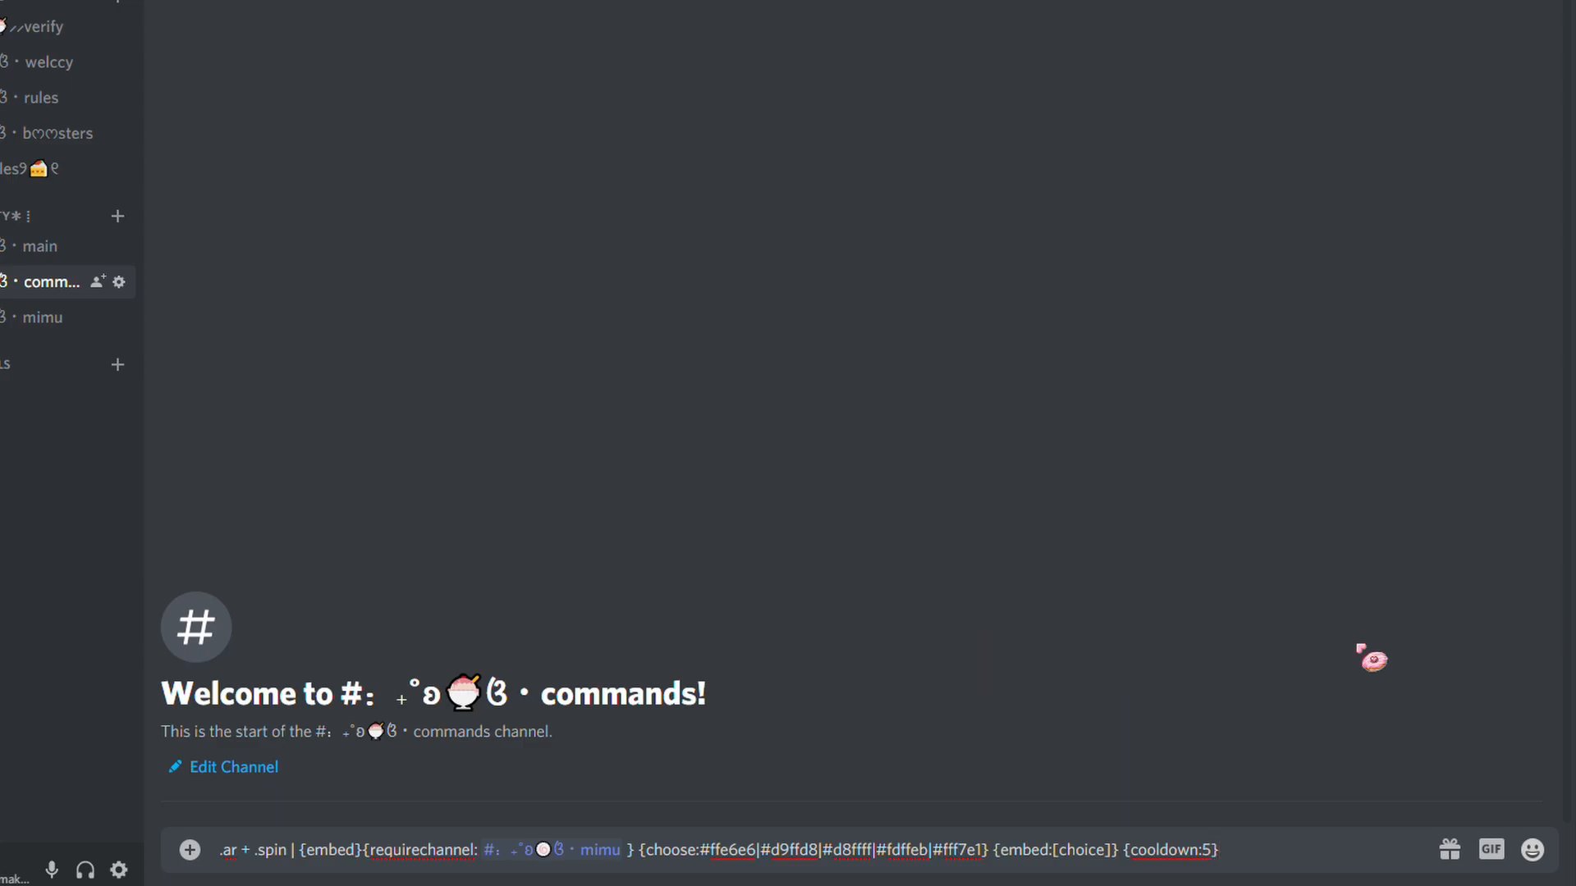
Append {choose1: to the command and add the yellow :kwc_Star1_nosteal: emoji with "Star |" as its first option.
type(" {chi")
key("BackSpace")
type("oose1:")
left_click(1531, 850)
type("star")
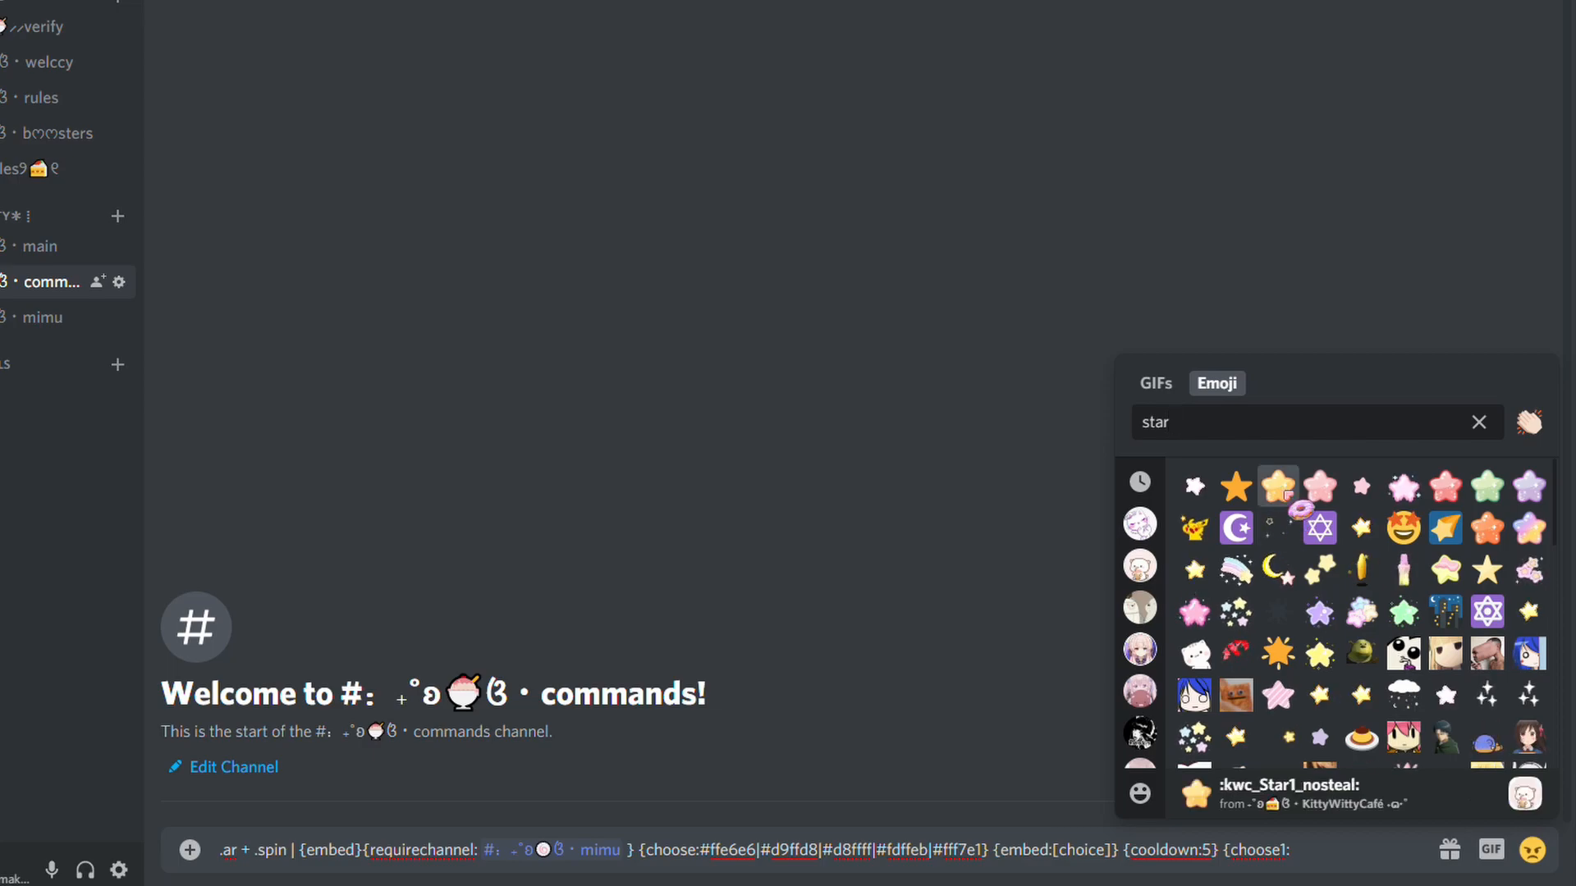
left_click(1278, 487)
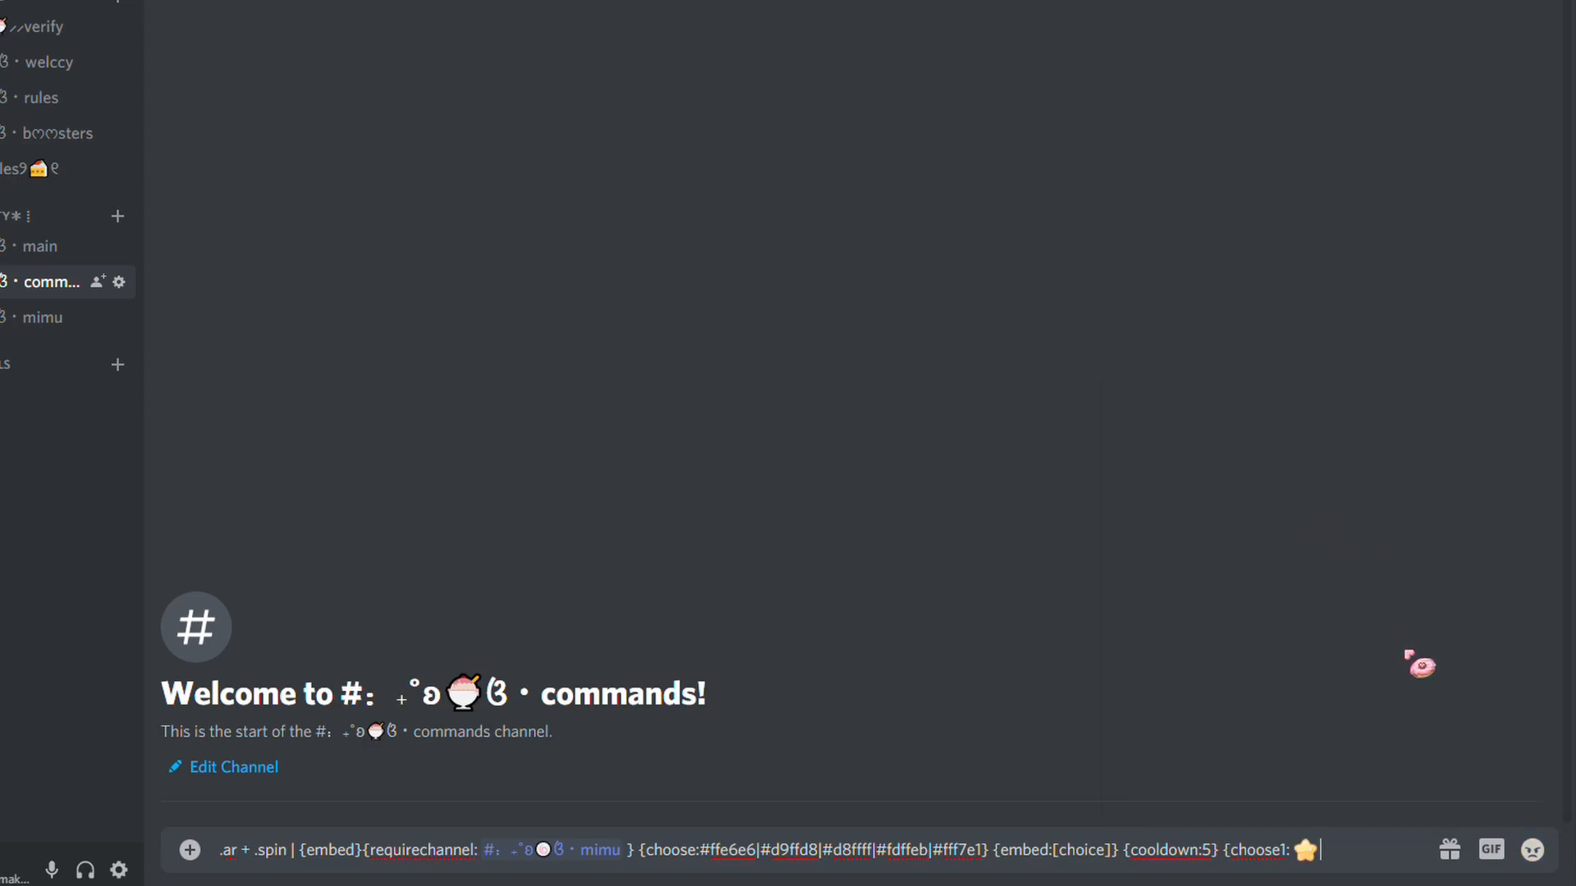
type("se1: ⭐ Star |")
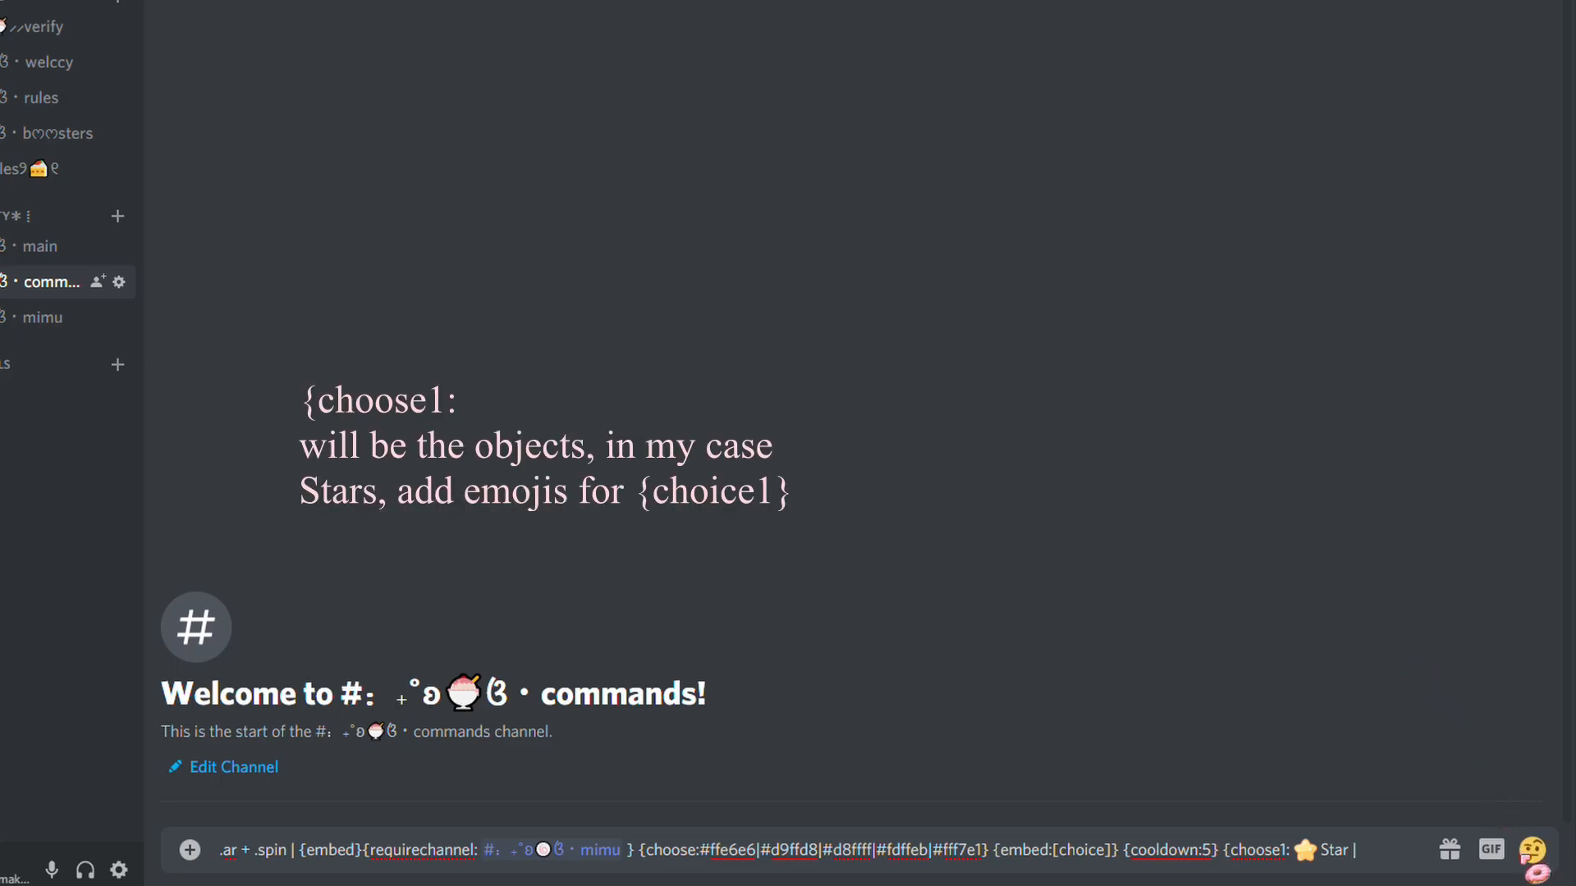
Add the light pink :kwc_Star7_nosteal: emoji followed by "Star |" to the choose1 list.
left_click(1532, 851)
type("star")
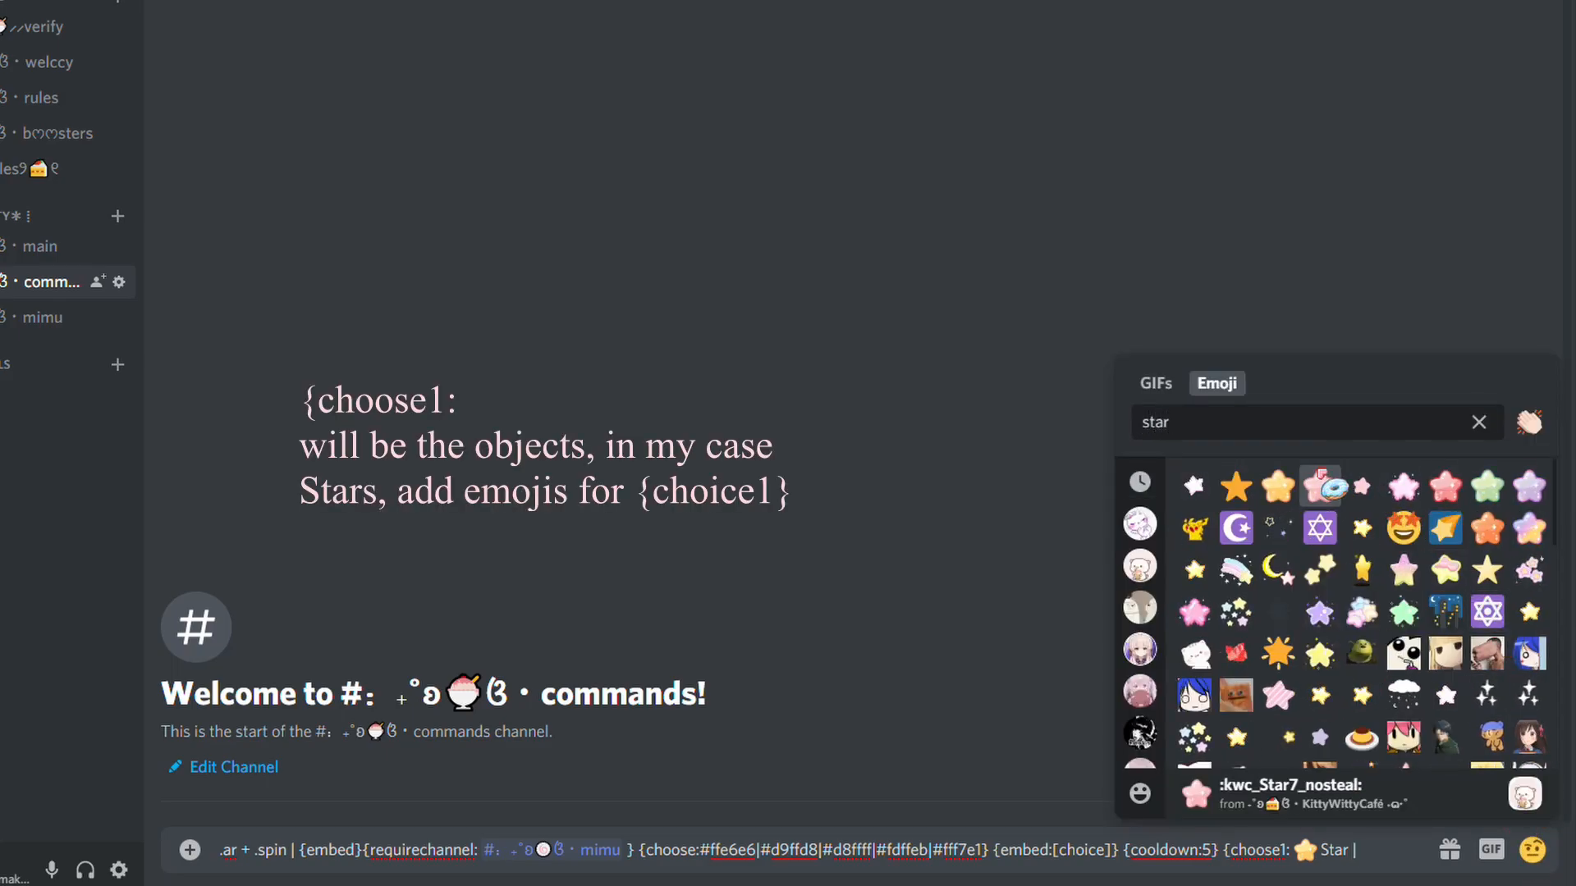
left_click(1319, 477)
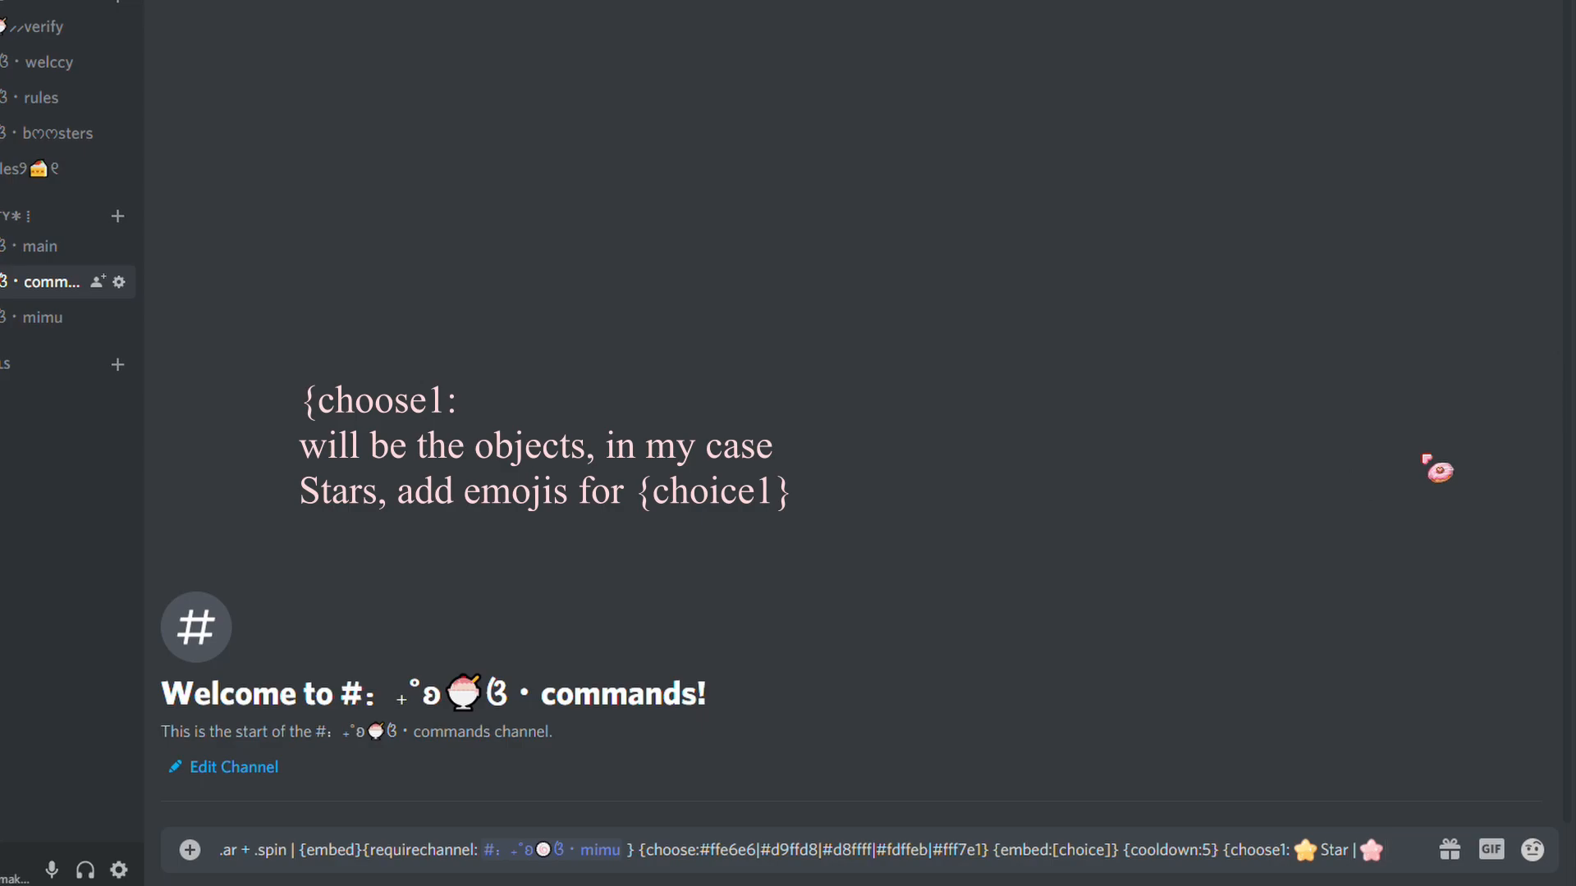
type("Star")
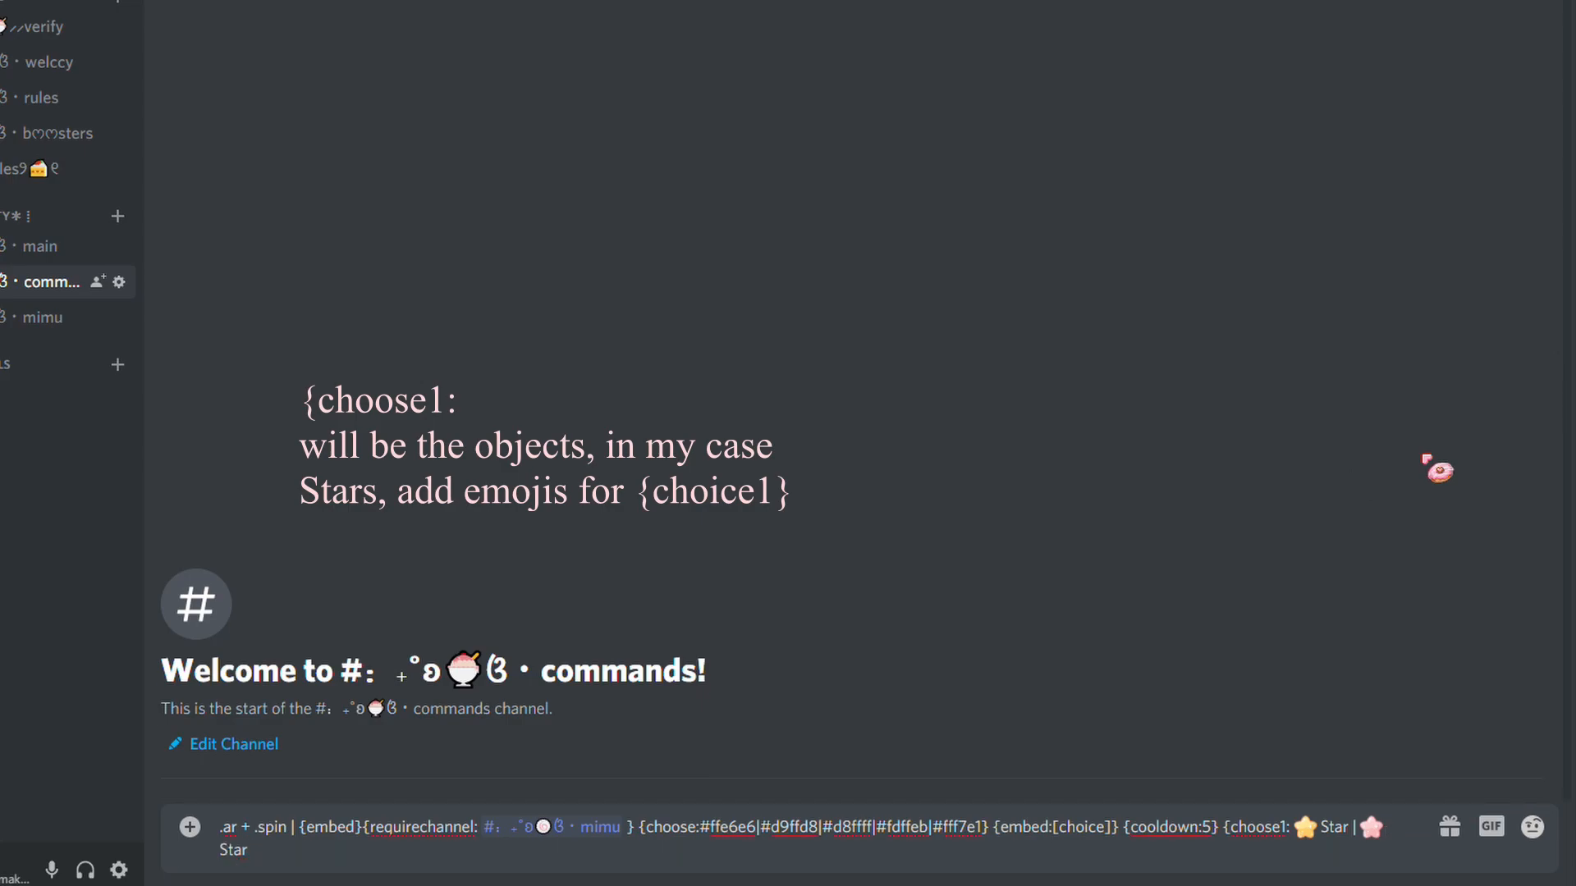
type(" |")
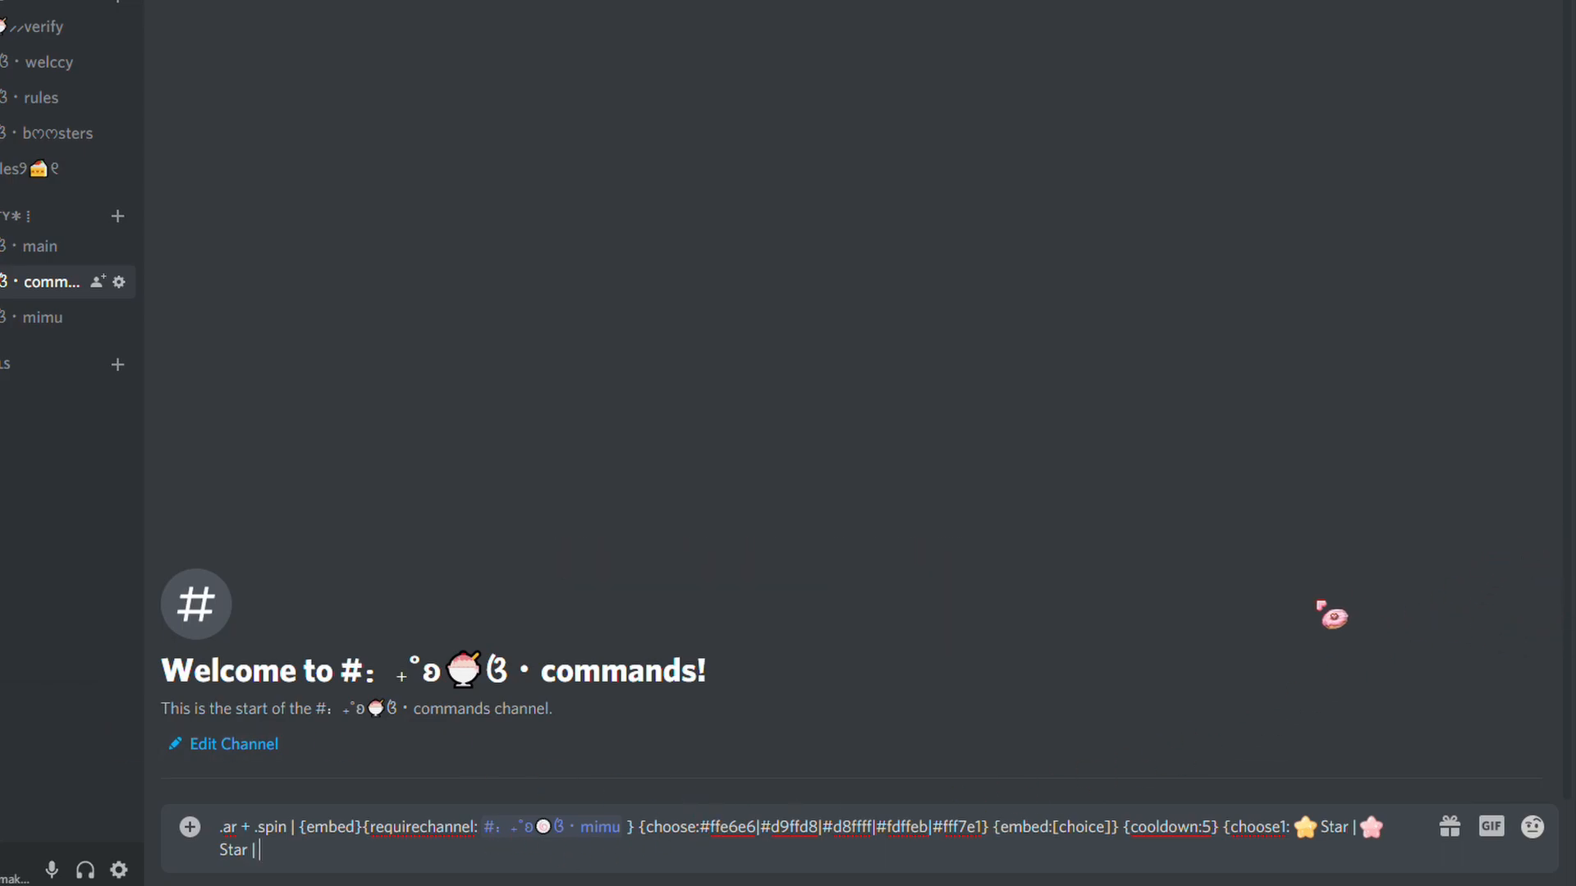
Add the red star emoji followed by "Star |" as the third option of the choose1 list.
type("S")
type("=")
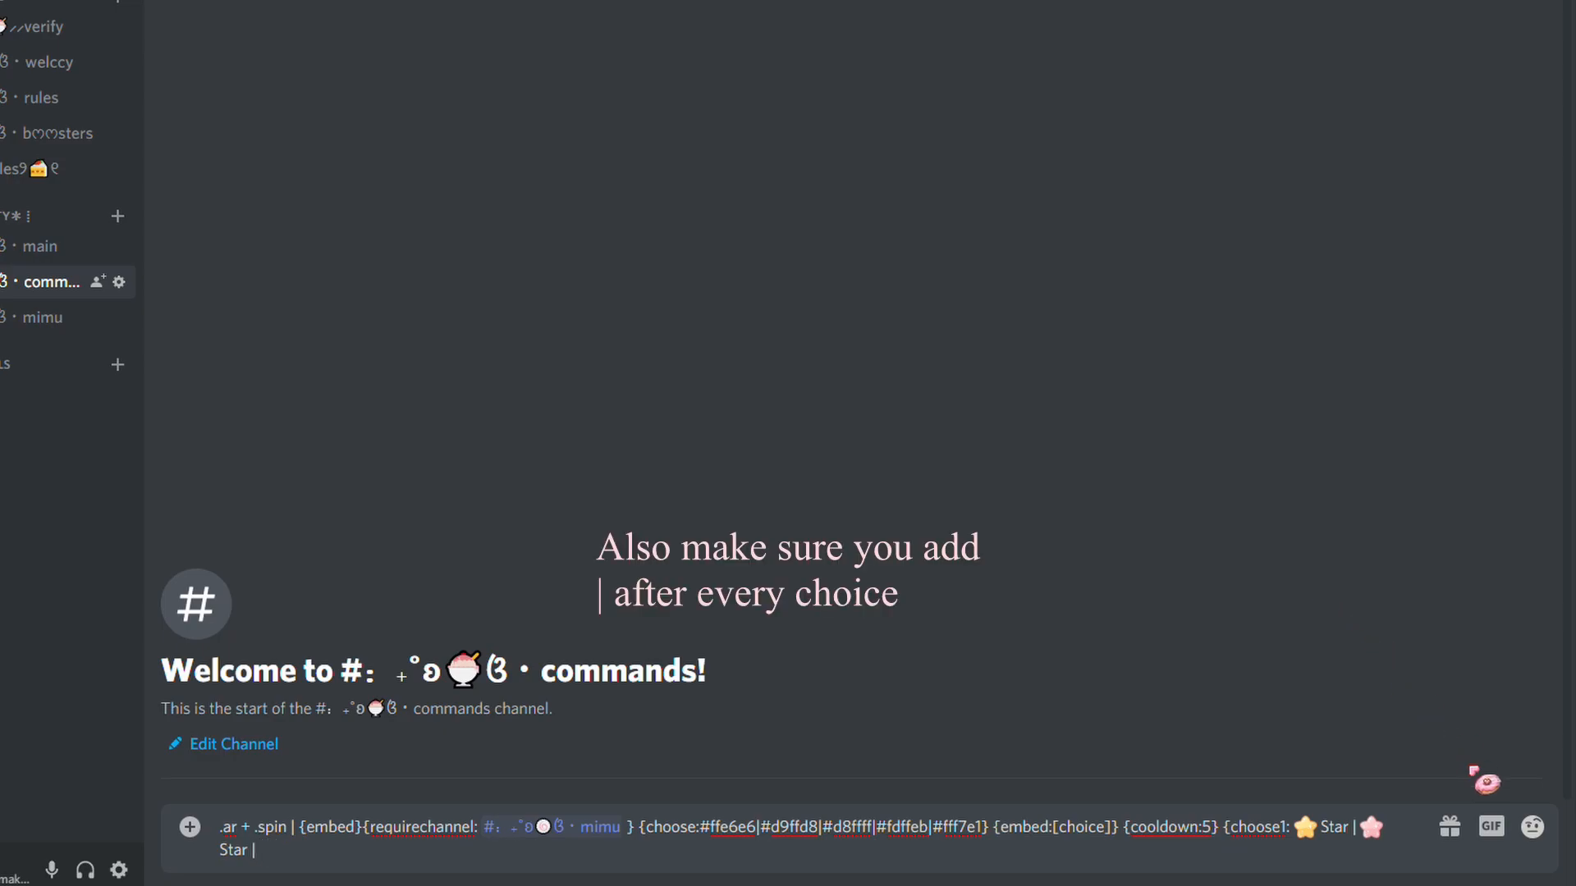
left_click(1532, 827)
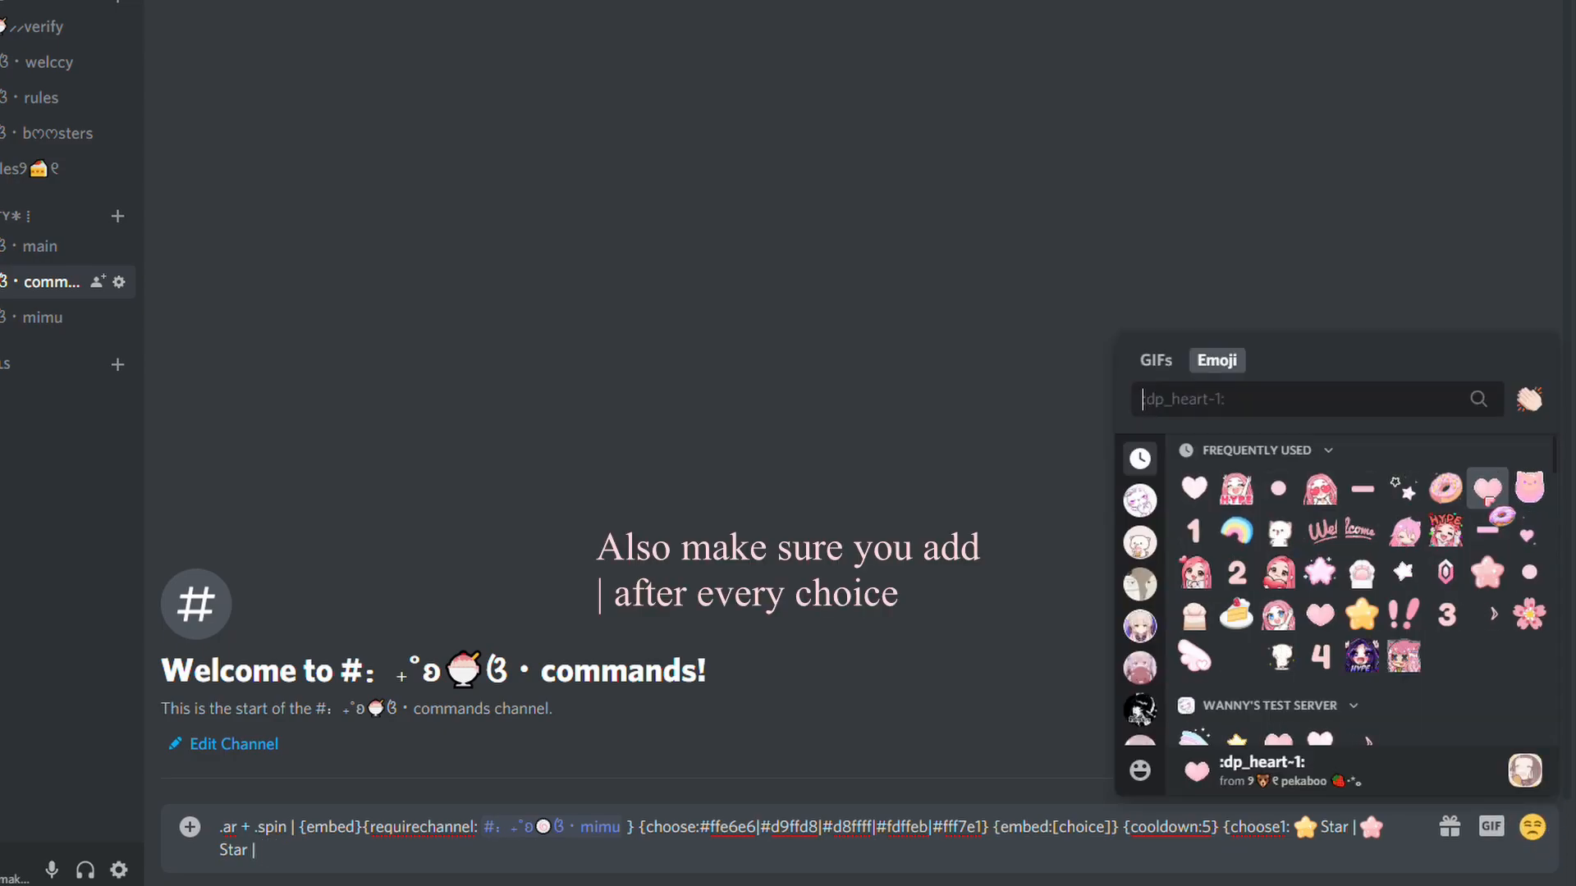
type("star")
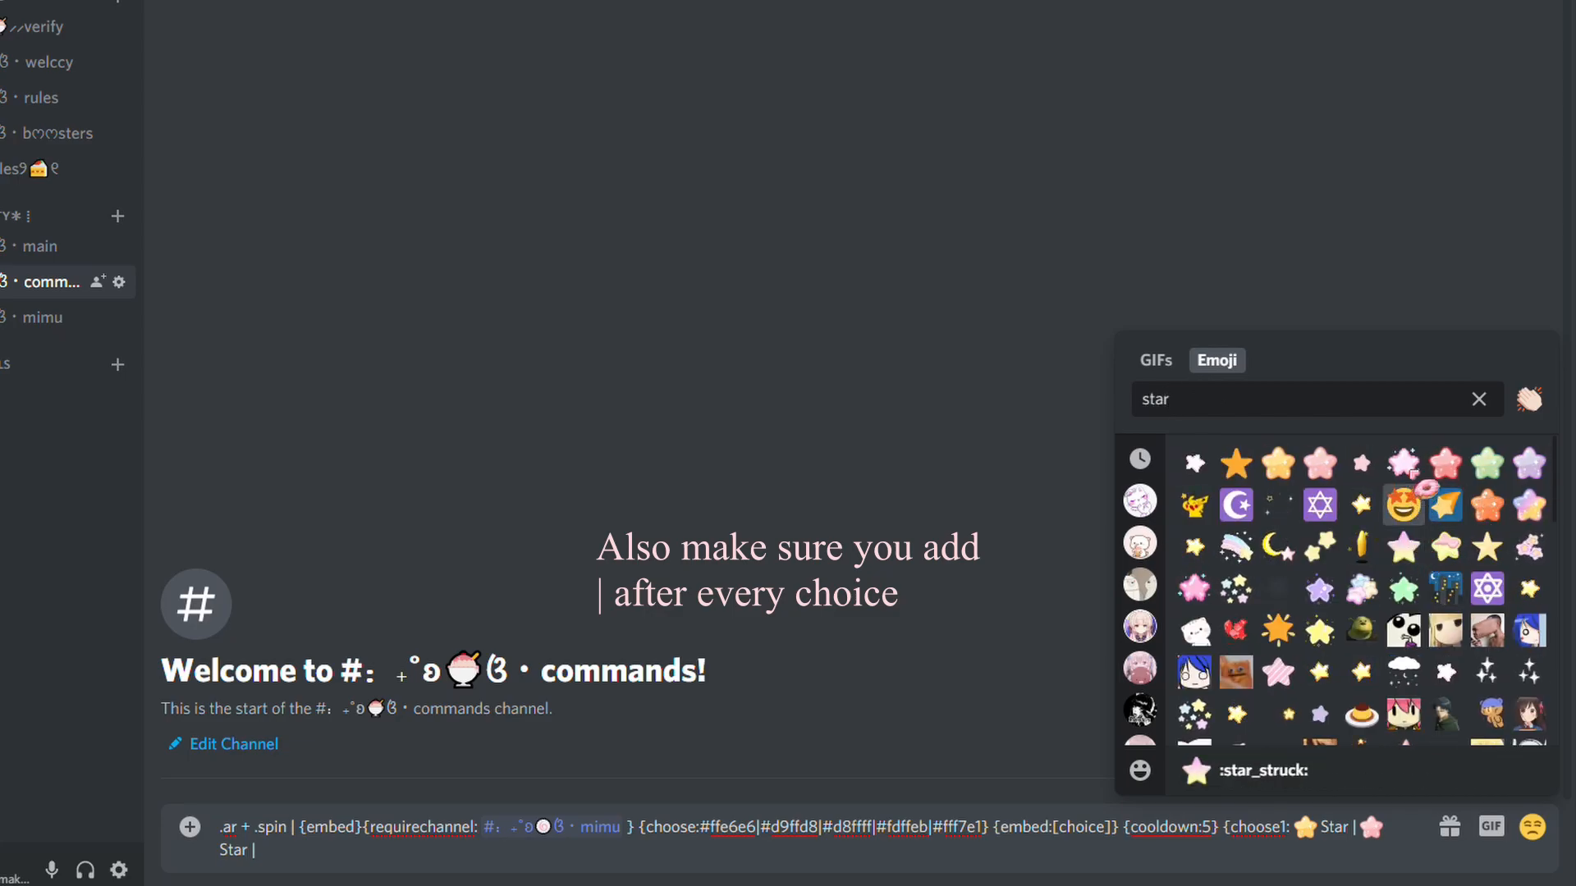
left_click(1403, 464)
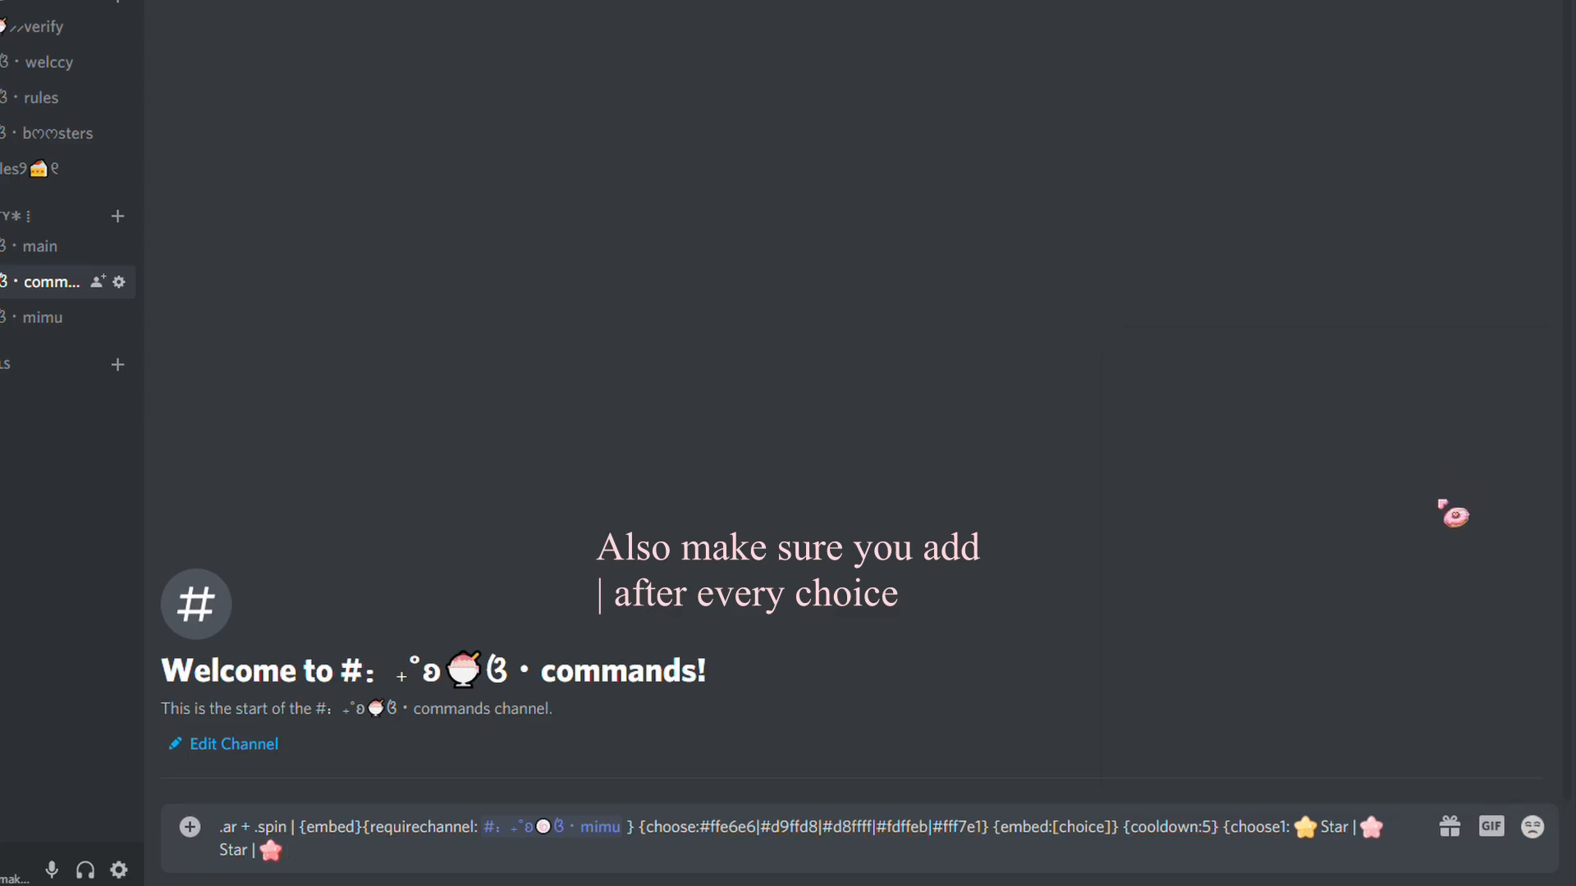
type("Star | ")
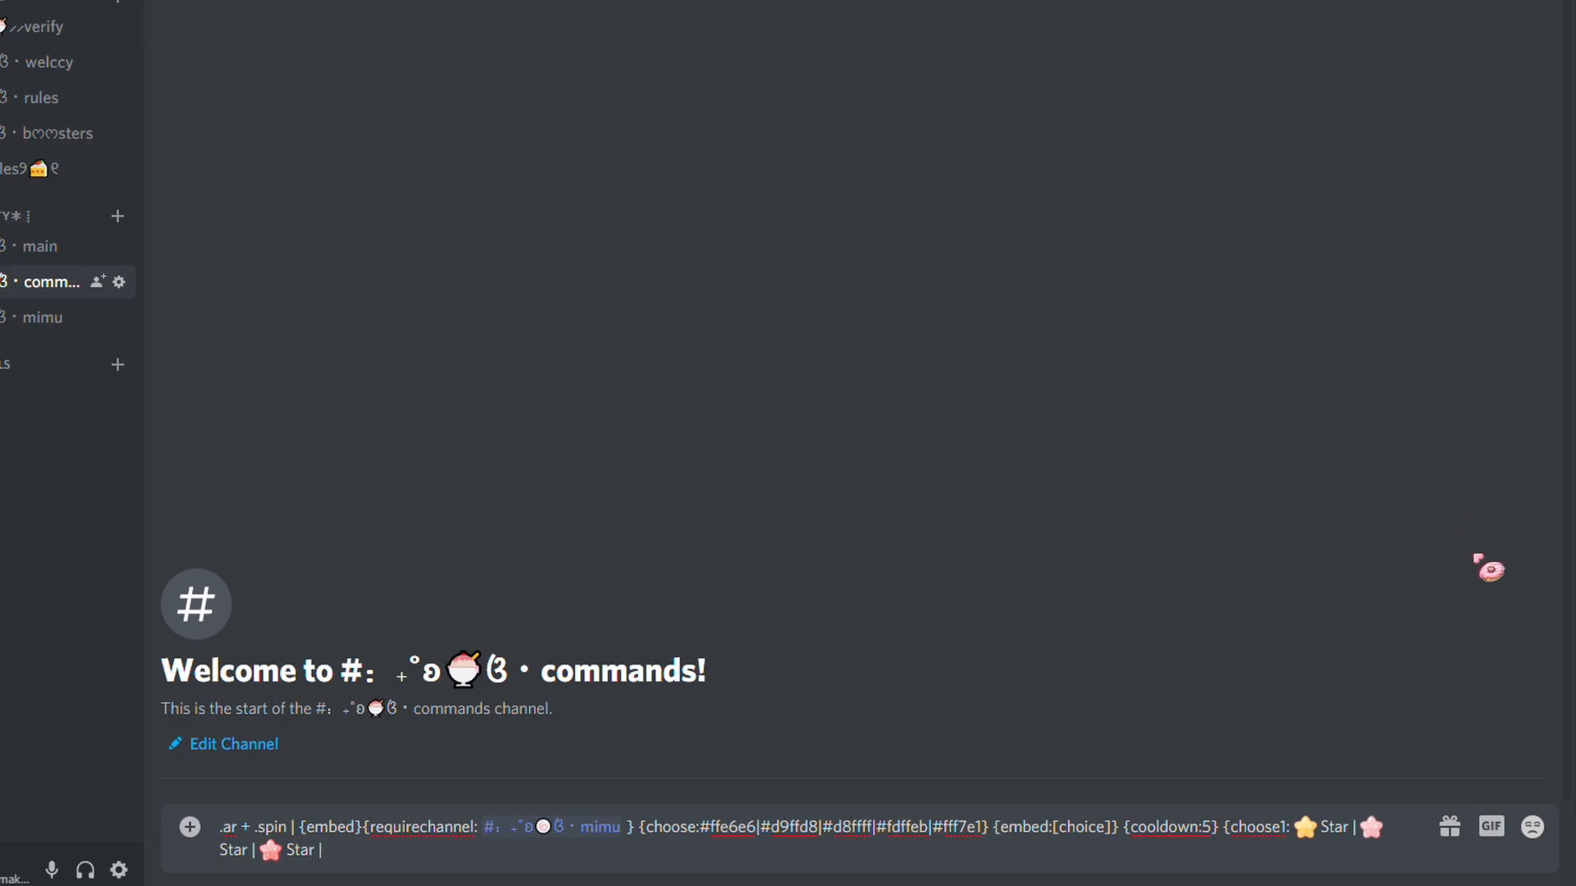
Add the green :kwc_Star4_nosteal: emoji followed by "Star |" to the choose1 list.
type("Star")
key("BackSpace")
key("BackSpace")
key("BackSpace")
key("BackSpace")
left_click(1531, 827)
type("sta")
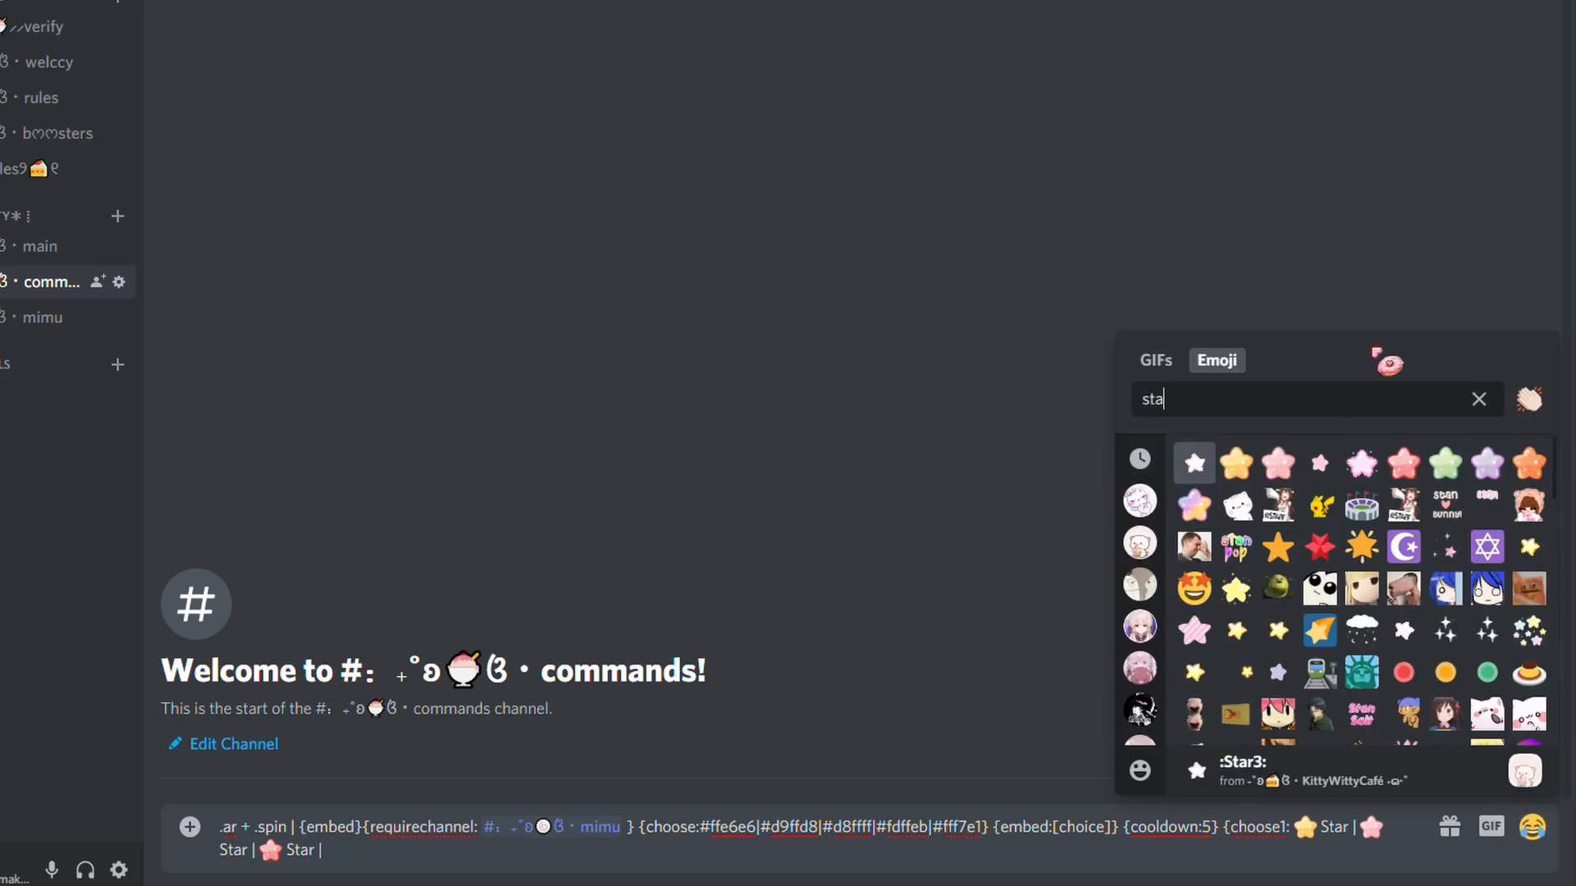
type("r")
left_click(1487, 465)
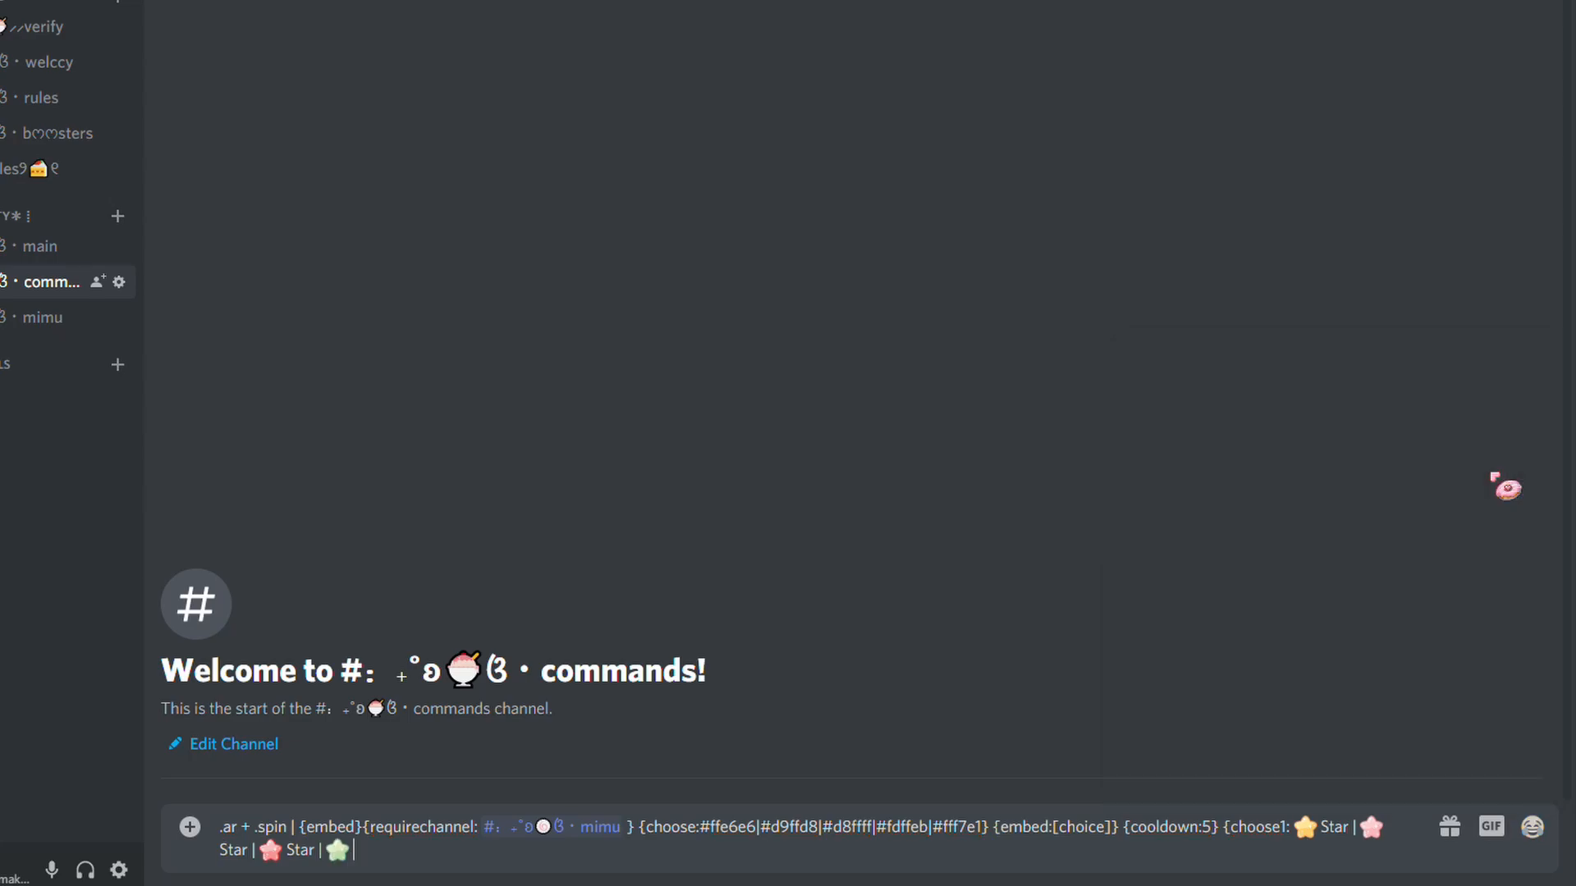
type("Star |")
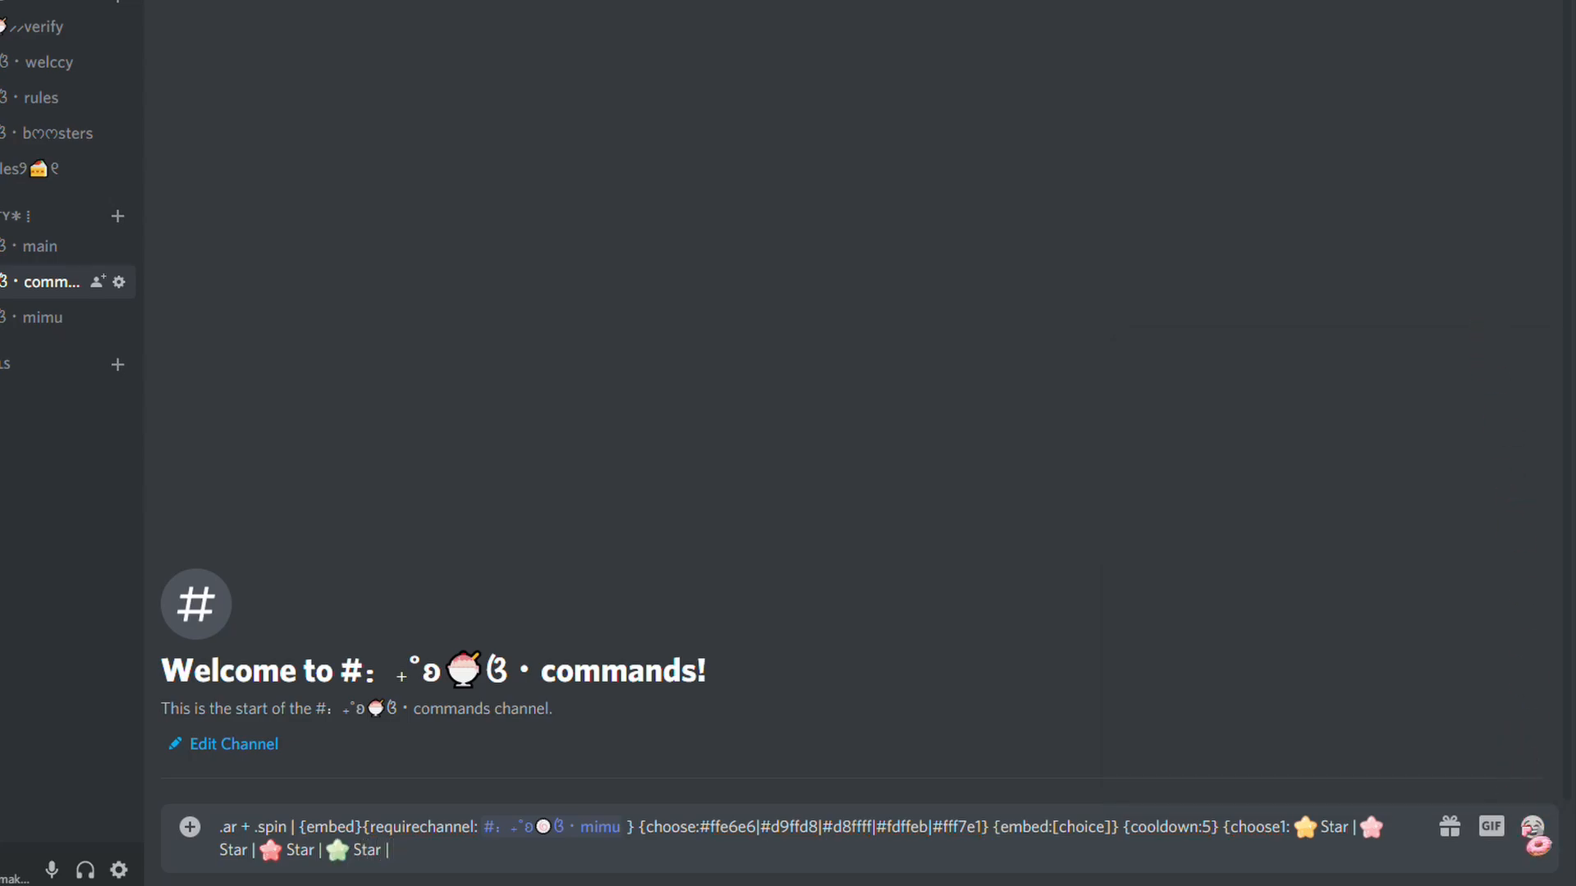
Add the purple star emoji followed by "Star |" to the choose1 list.
left_click(1531, 829)
type("star")
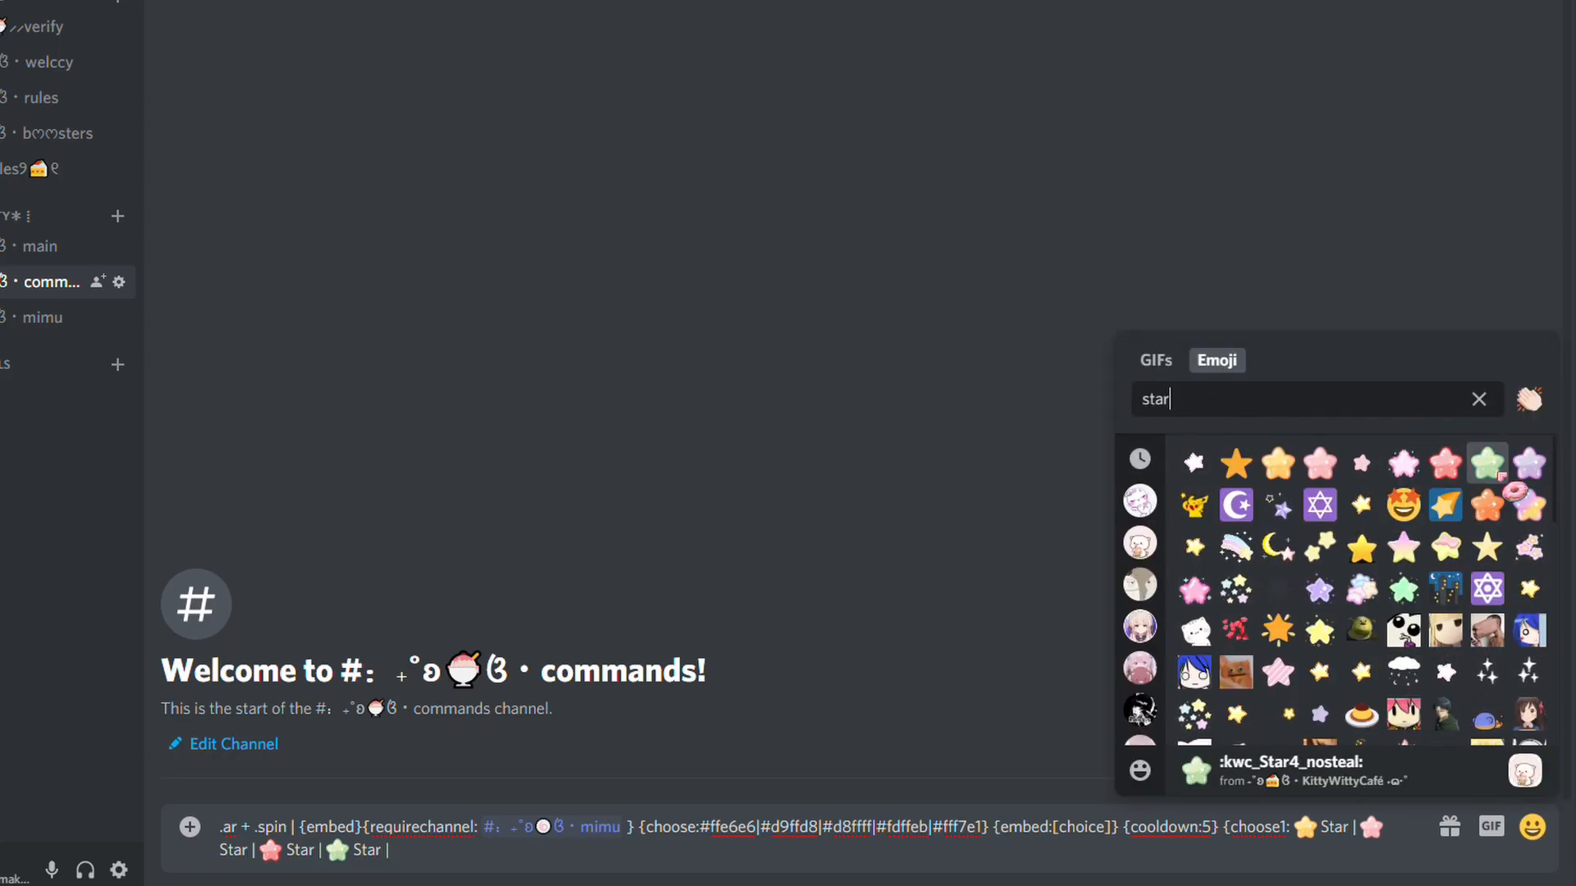
left_click(1528, 466)
type("Star |")
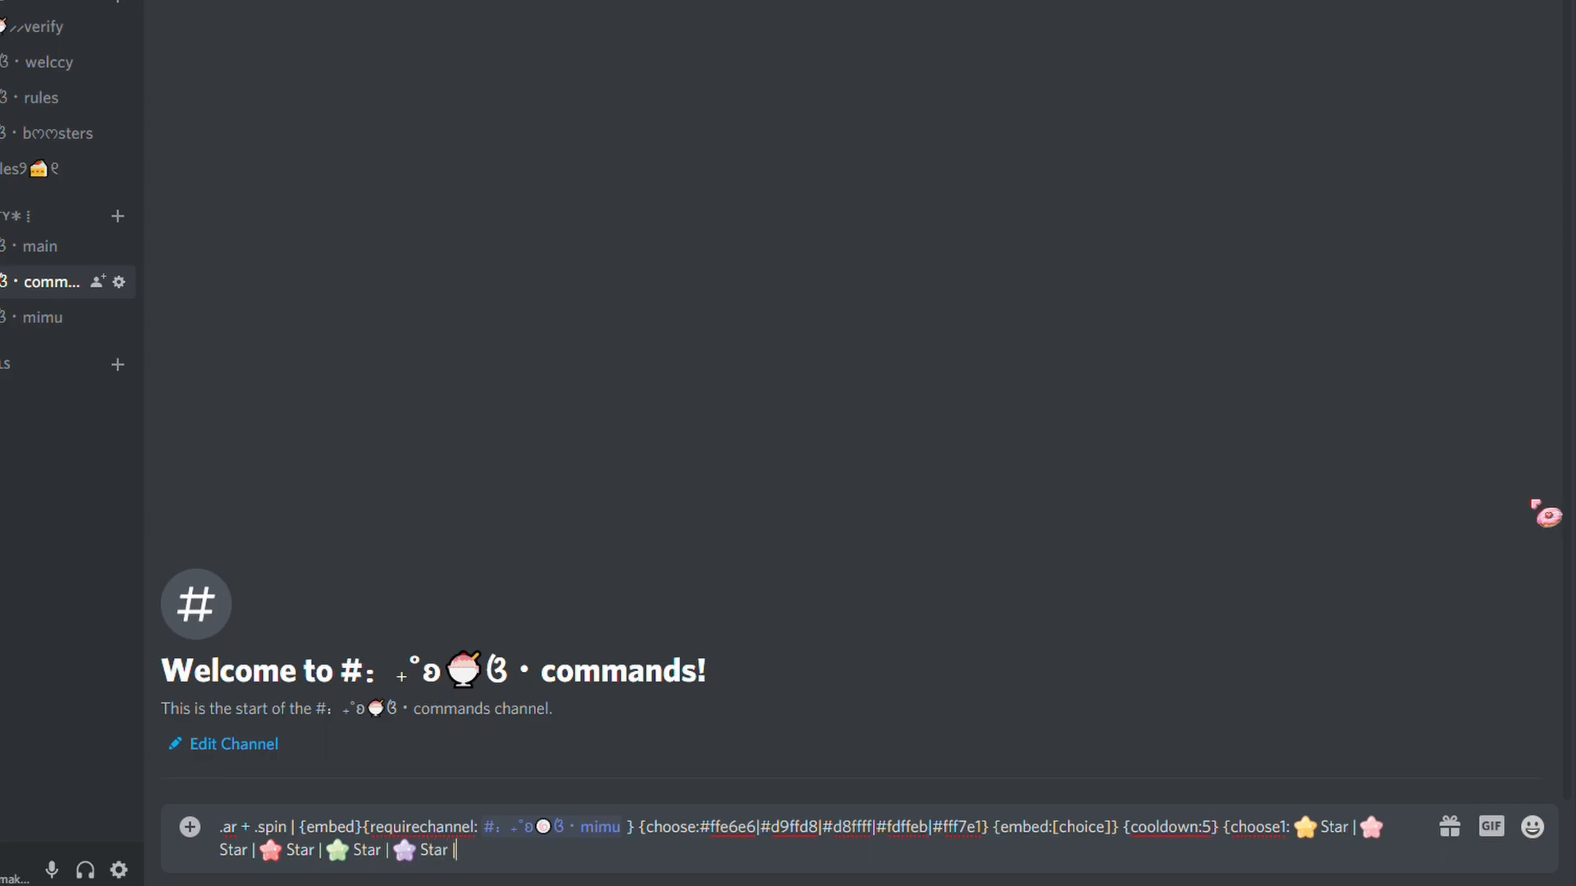
Add the orange :kwc_Star2_nosteal: emoji followed by "Star |" to the choose1 list.
left_click(1532, 828)
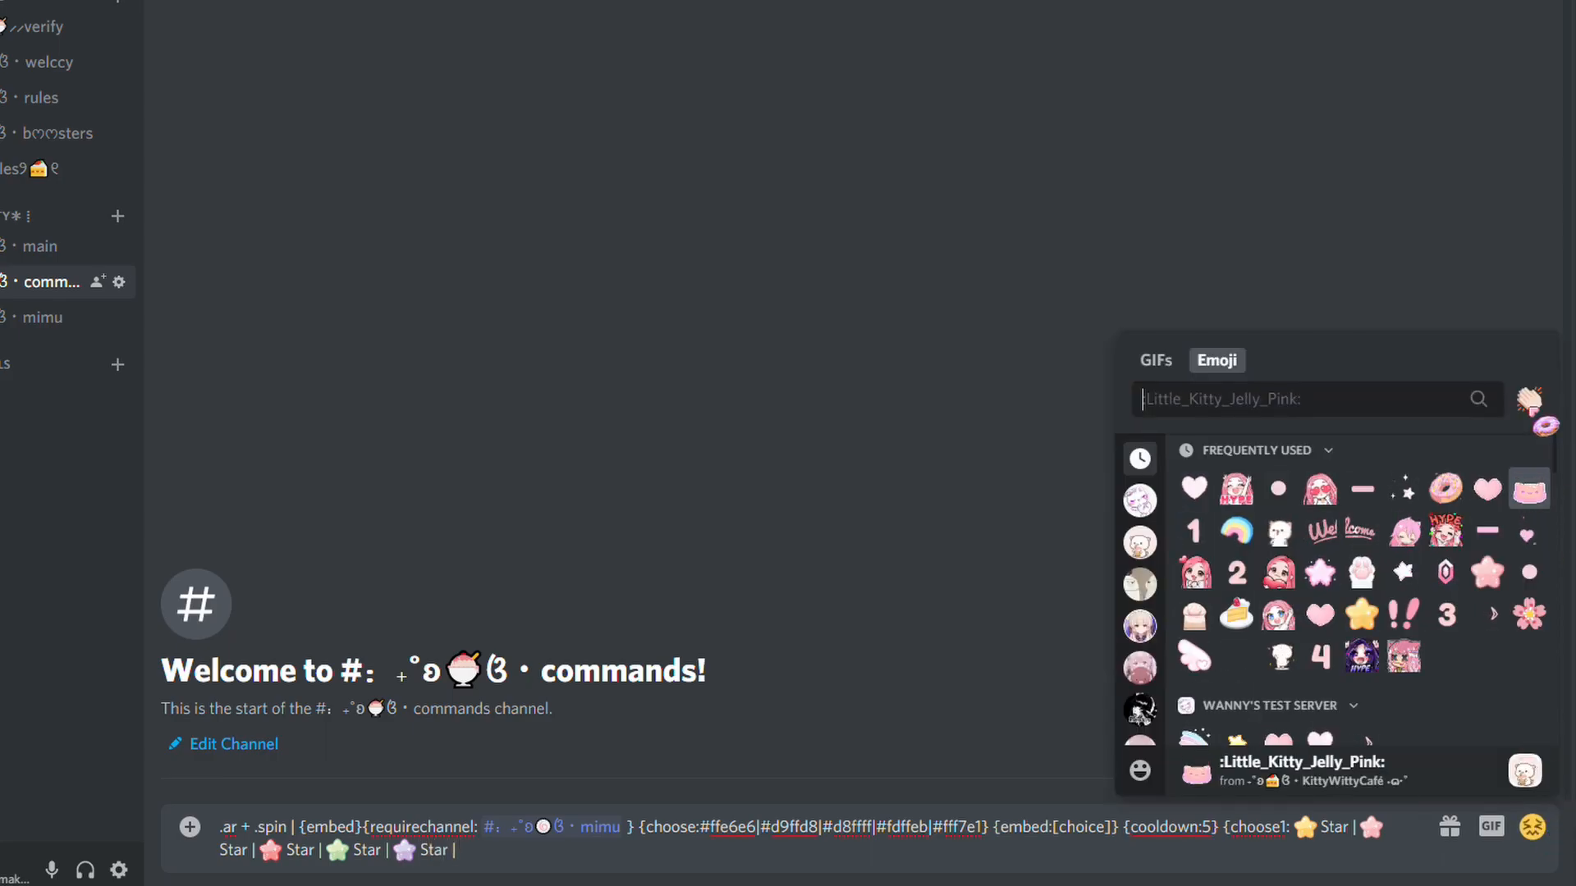
type("stat")
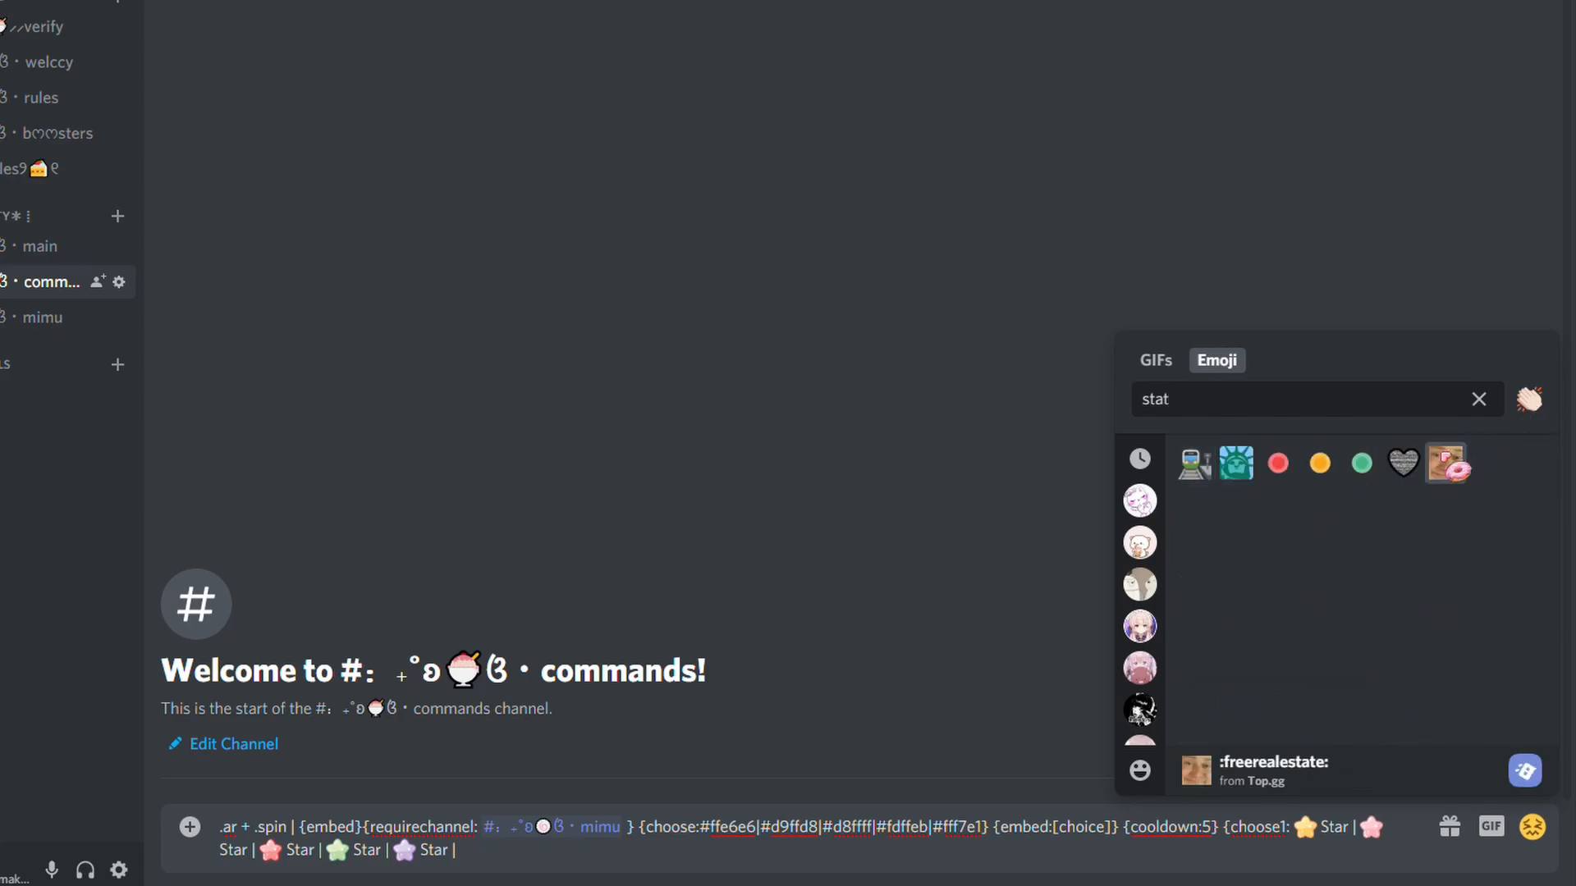
key("BackSpace")
type("r")
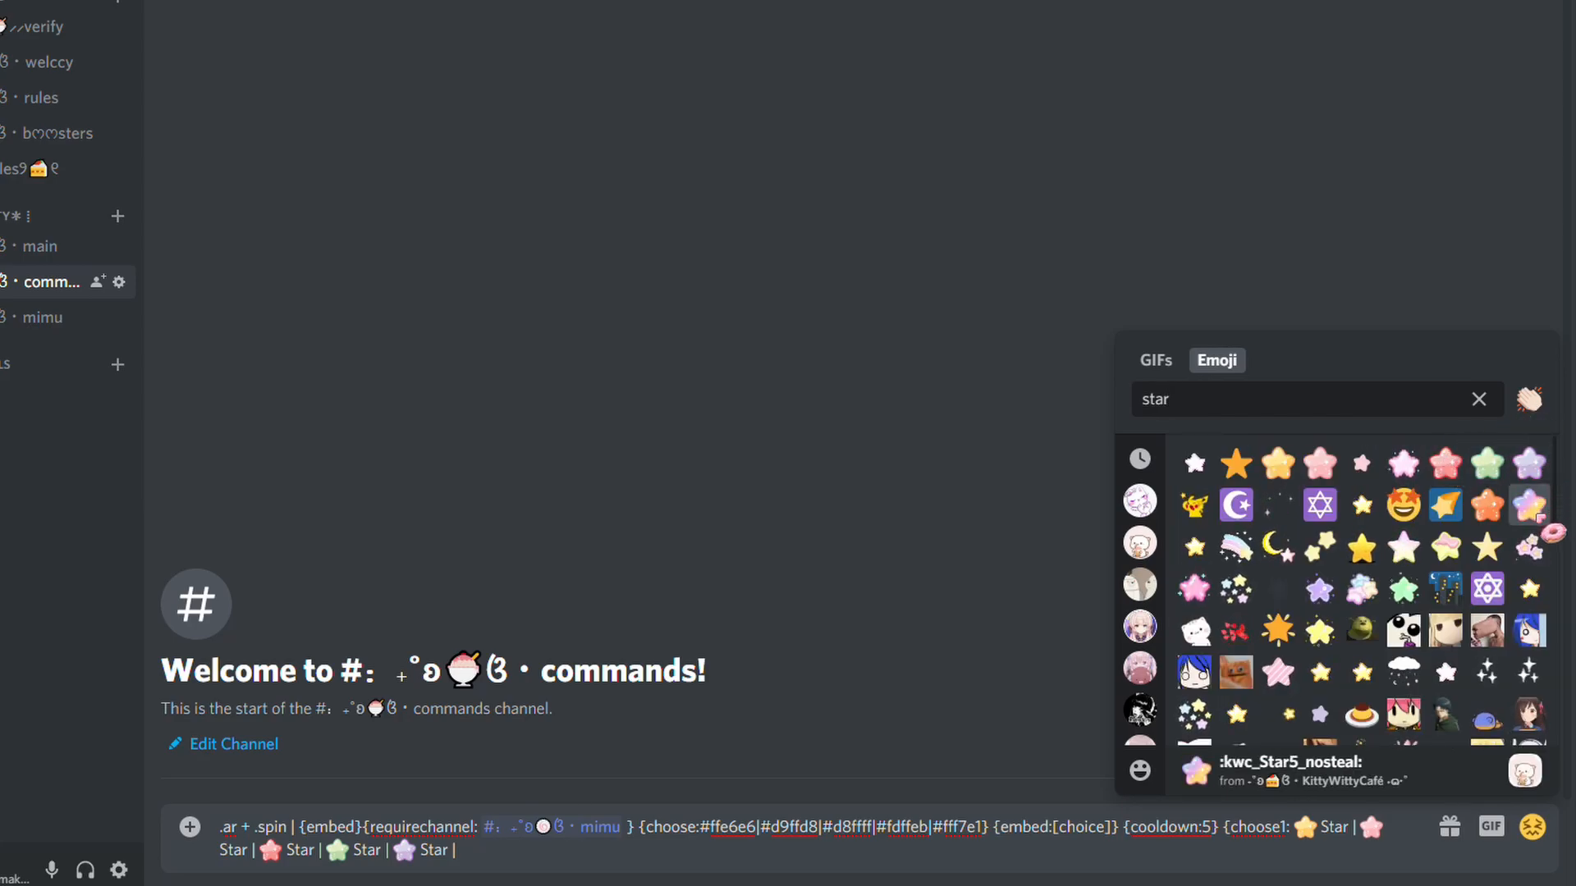
left_click(1484, 507)
type("Star")
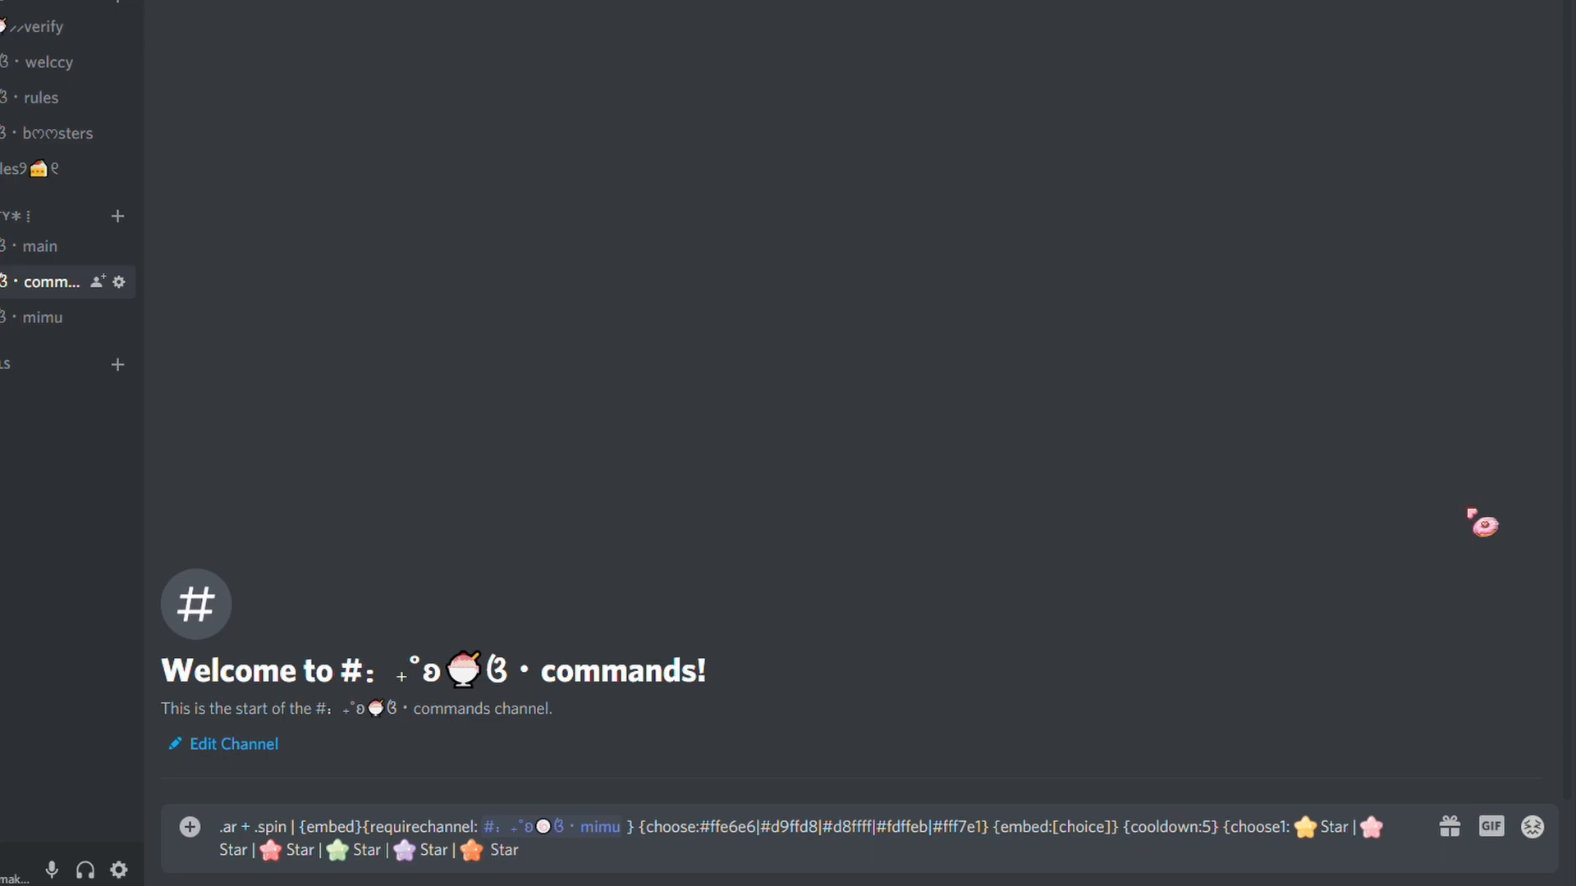
type(" |")
Add the multicolored :kwc_Star5_nosteal: emoji followed by "Star" as the last choose1 option.
left_click(1543, 836)
type("star")
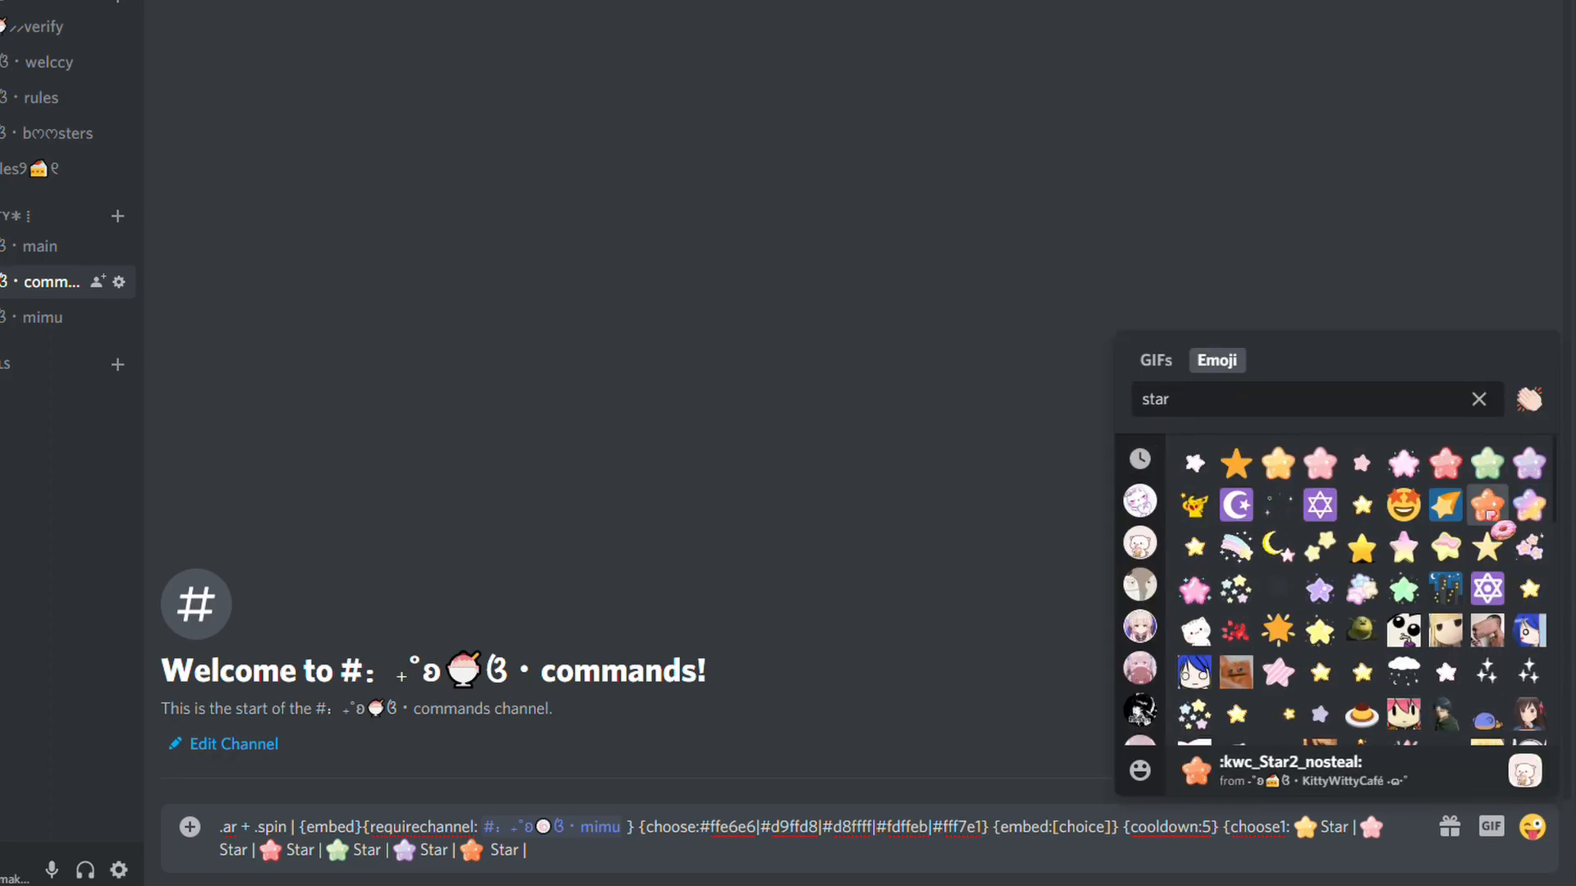
left_click(1529, 509)
type("Star")
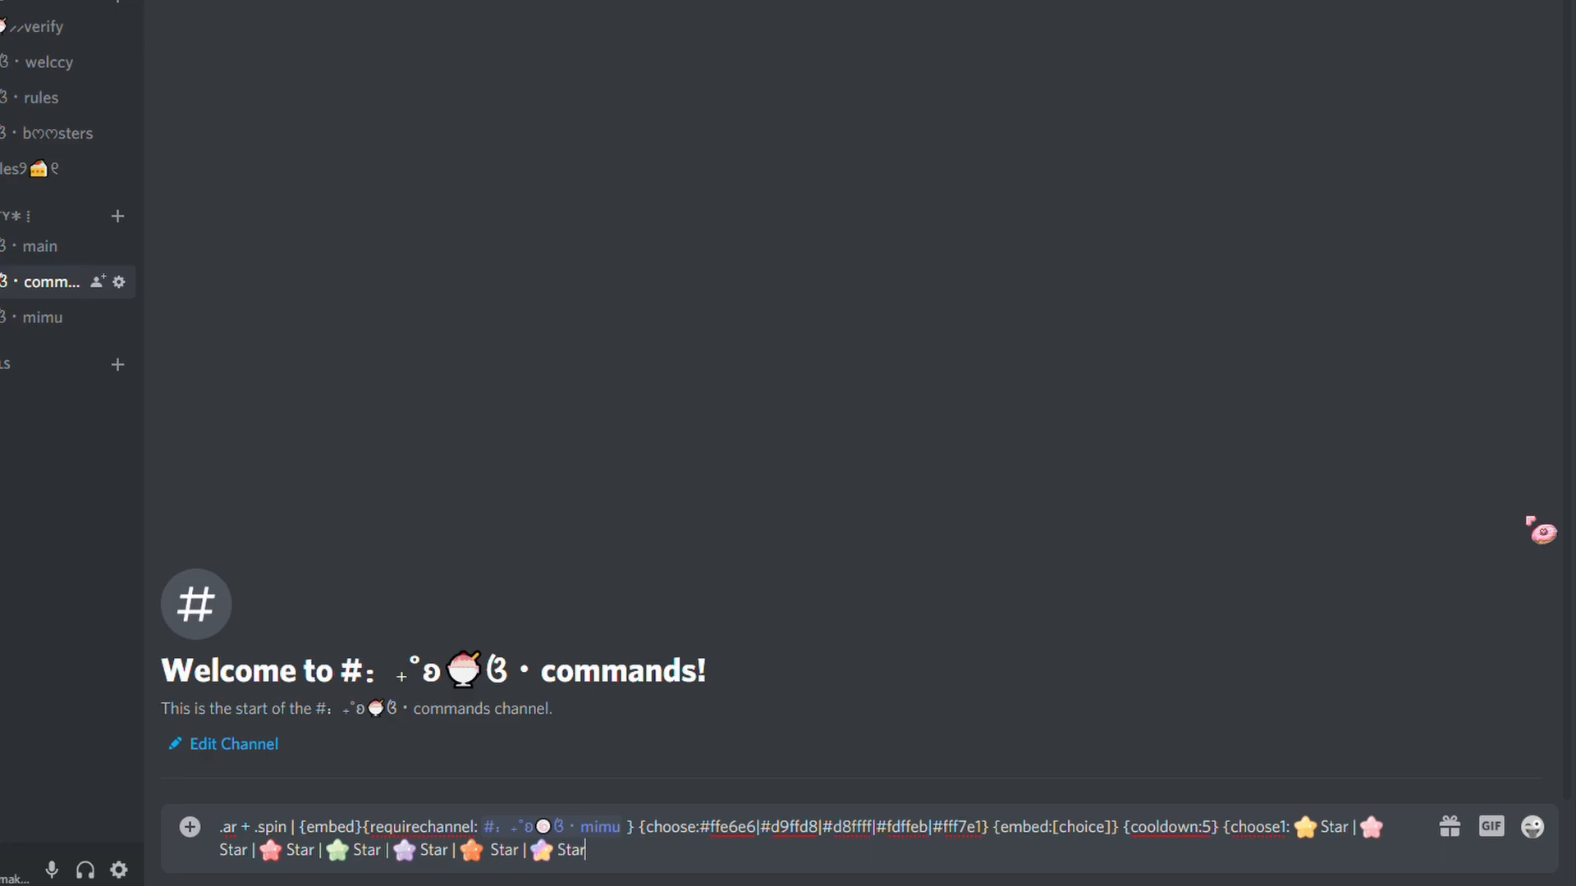
Close the choose1 list with } and append {choose2:100|200|300|400|500|600|700|800|900|1000 to the command.
type("}{choose")
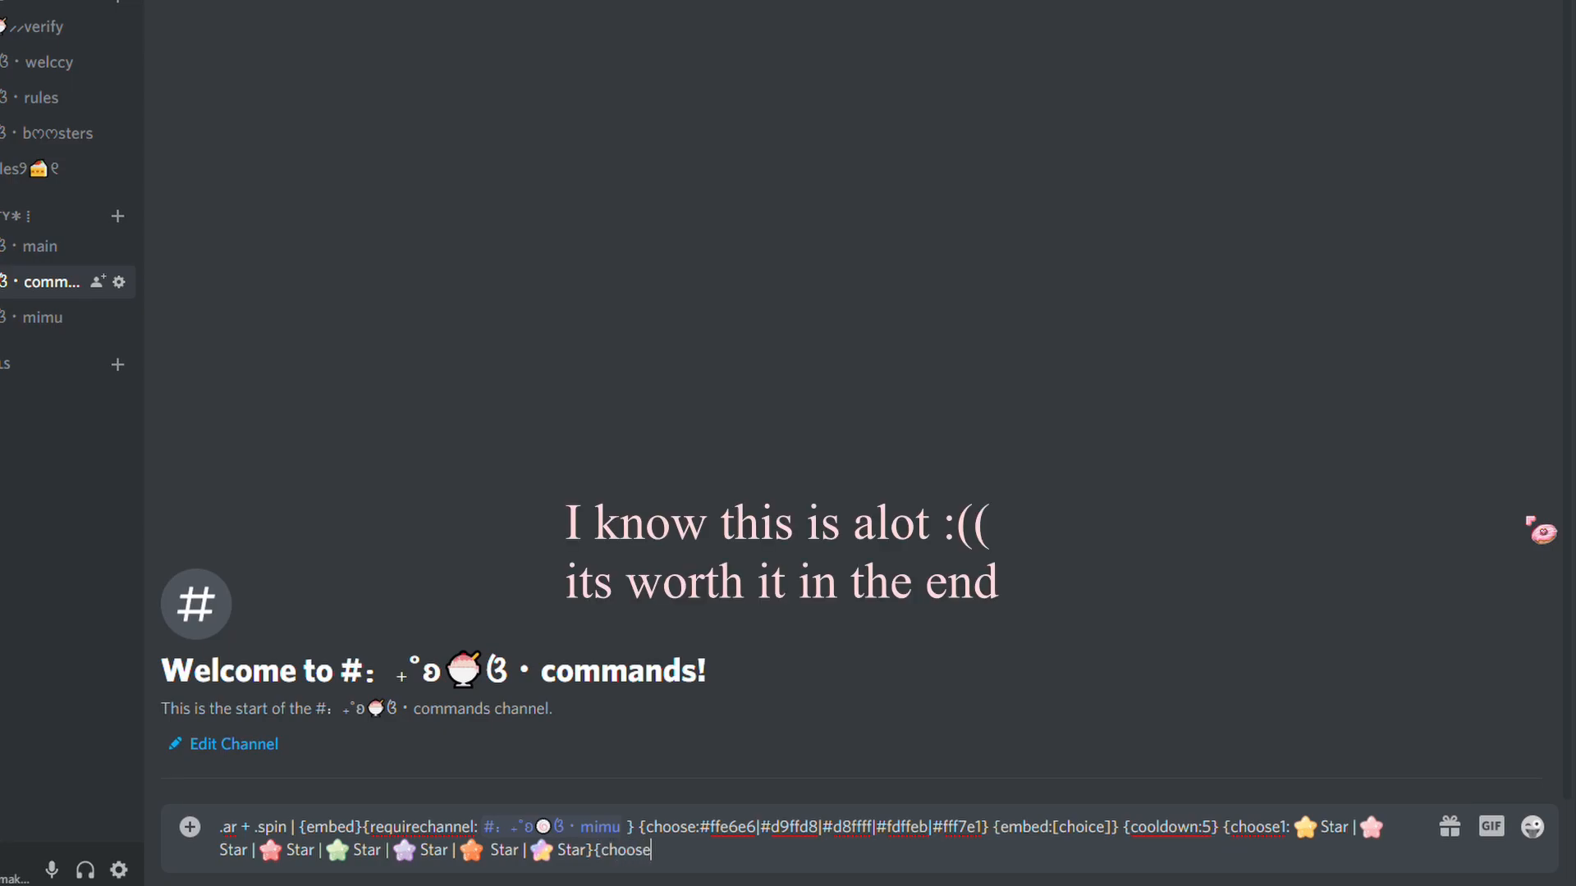
type("2:100")
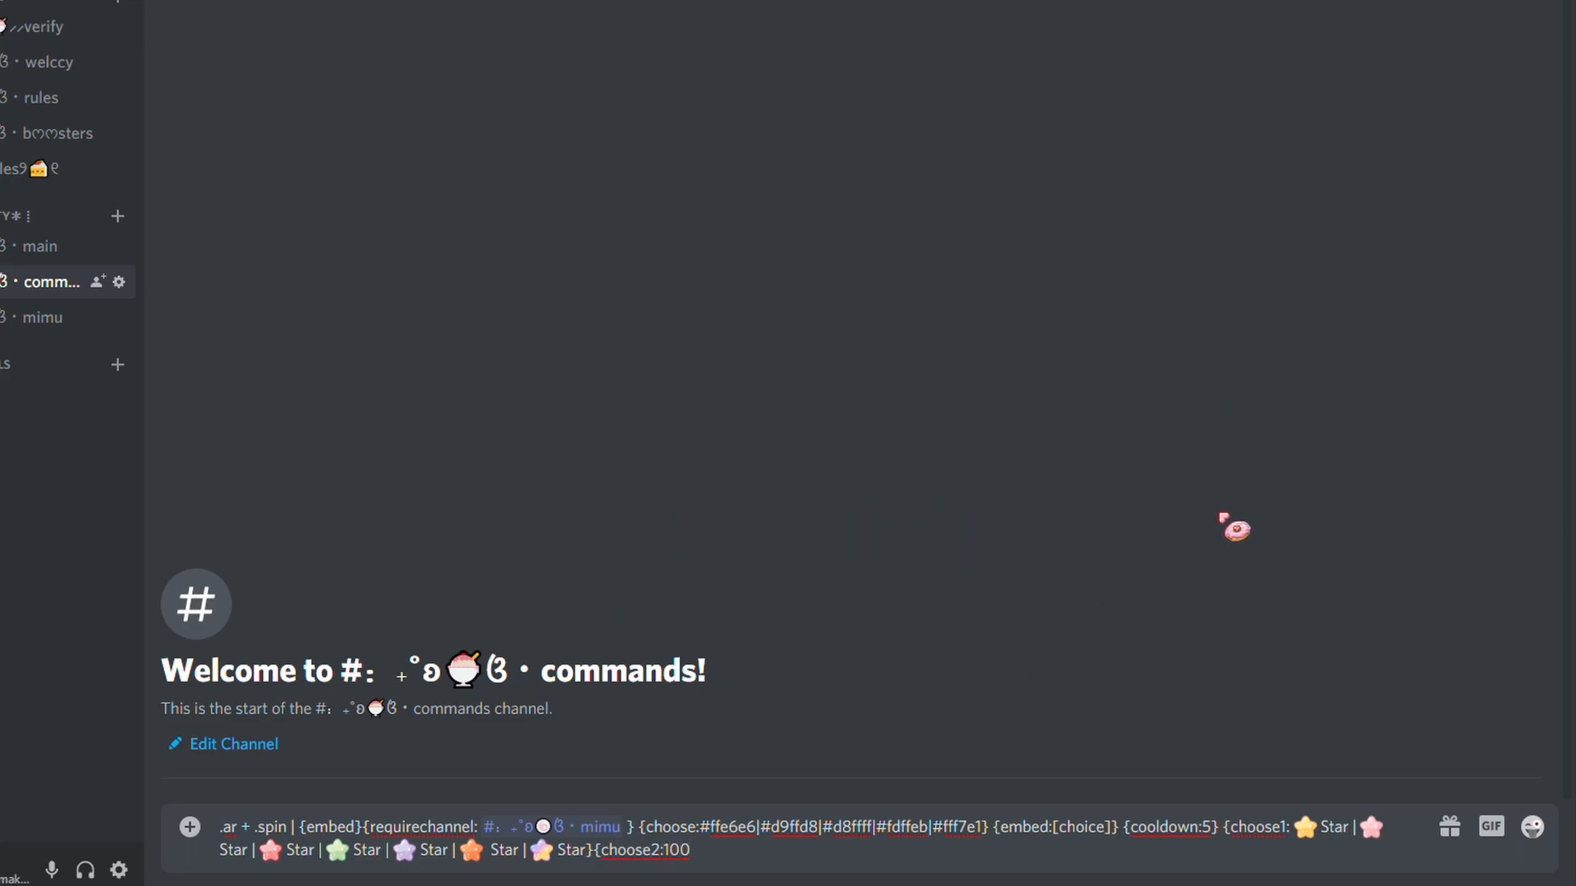
type("|200|300|400|500|600")
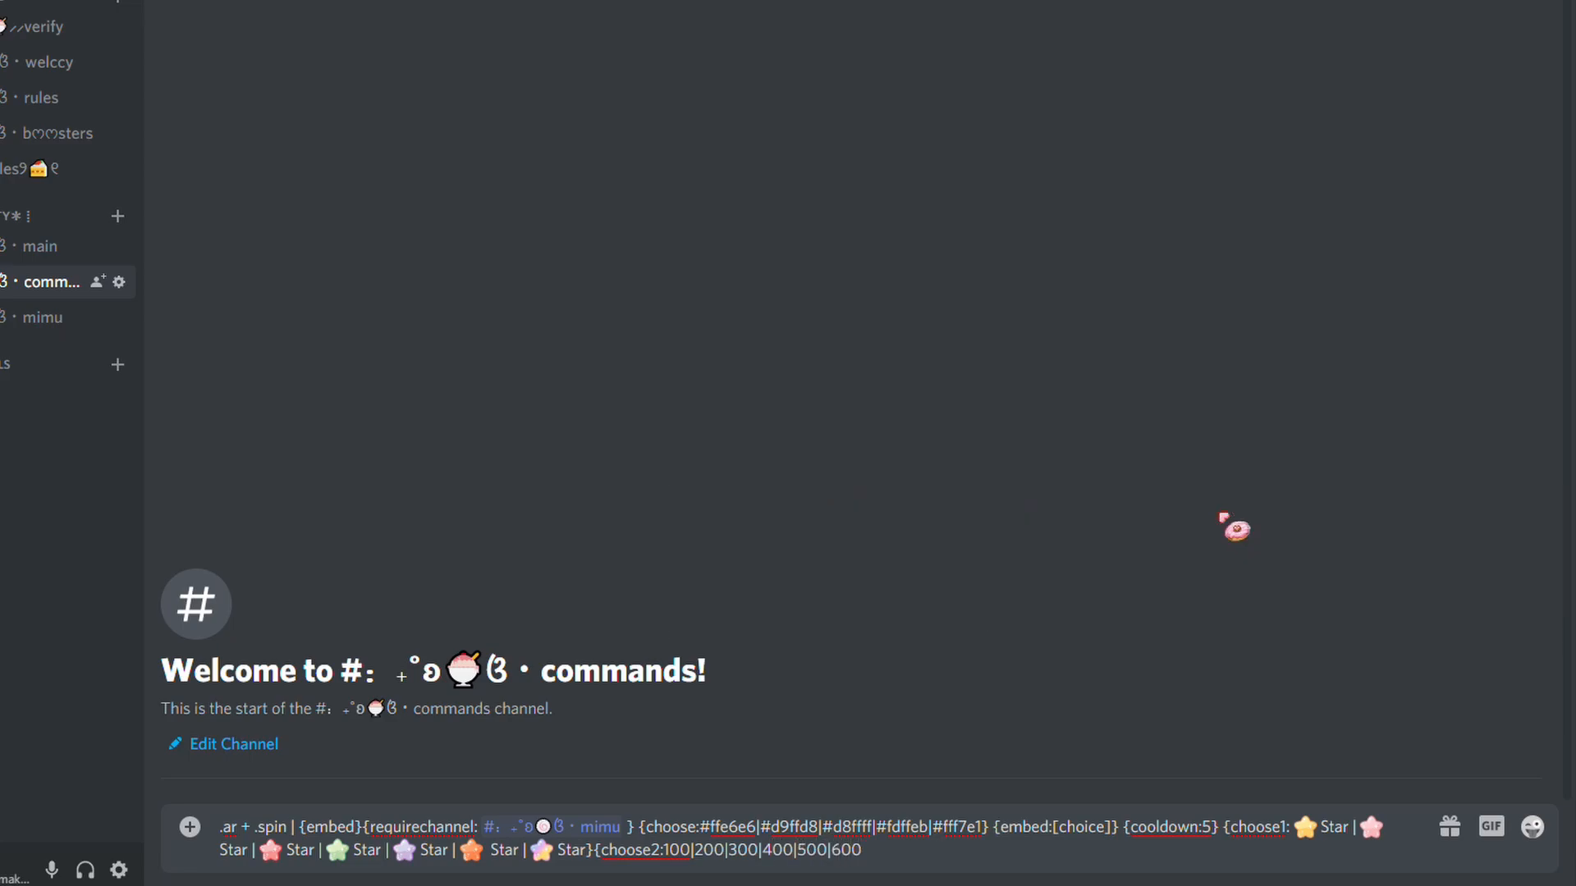
type("|700|800|900")
key("shift+Return")
key("BackSpace")
type("|1000")
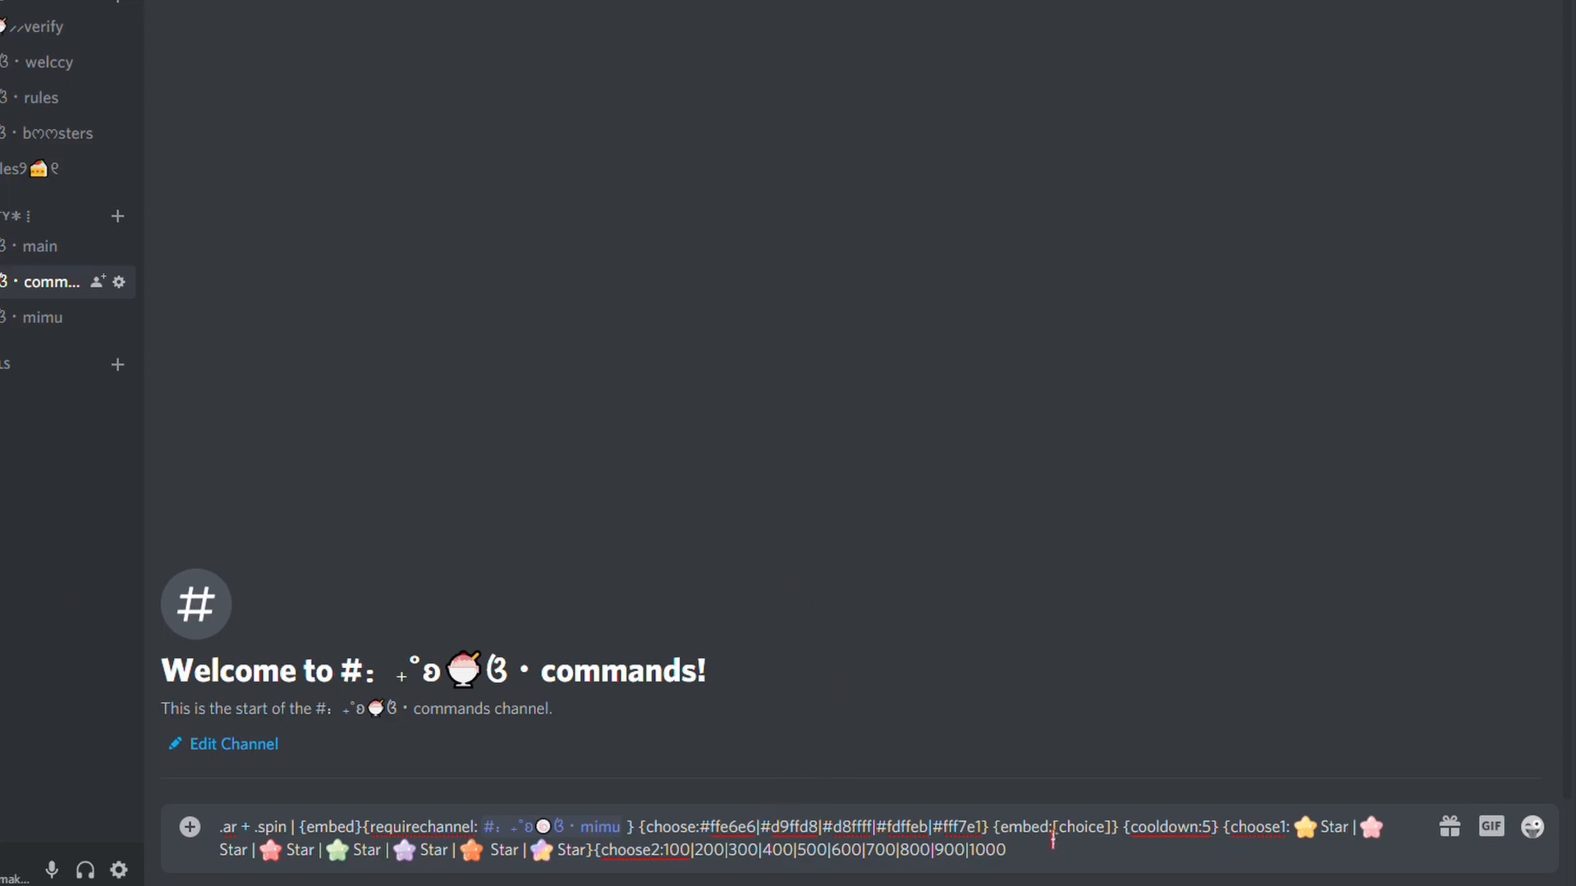
Close the choose2 list with } and append {modifybal:[choice2]} to the command.
type("}{modifyba;;")
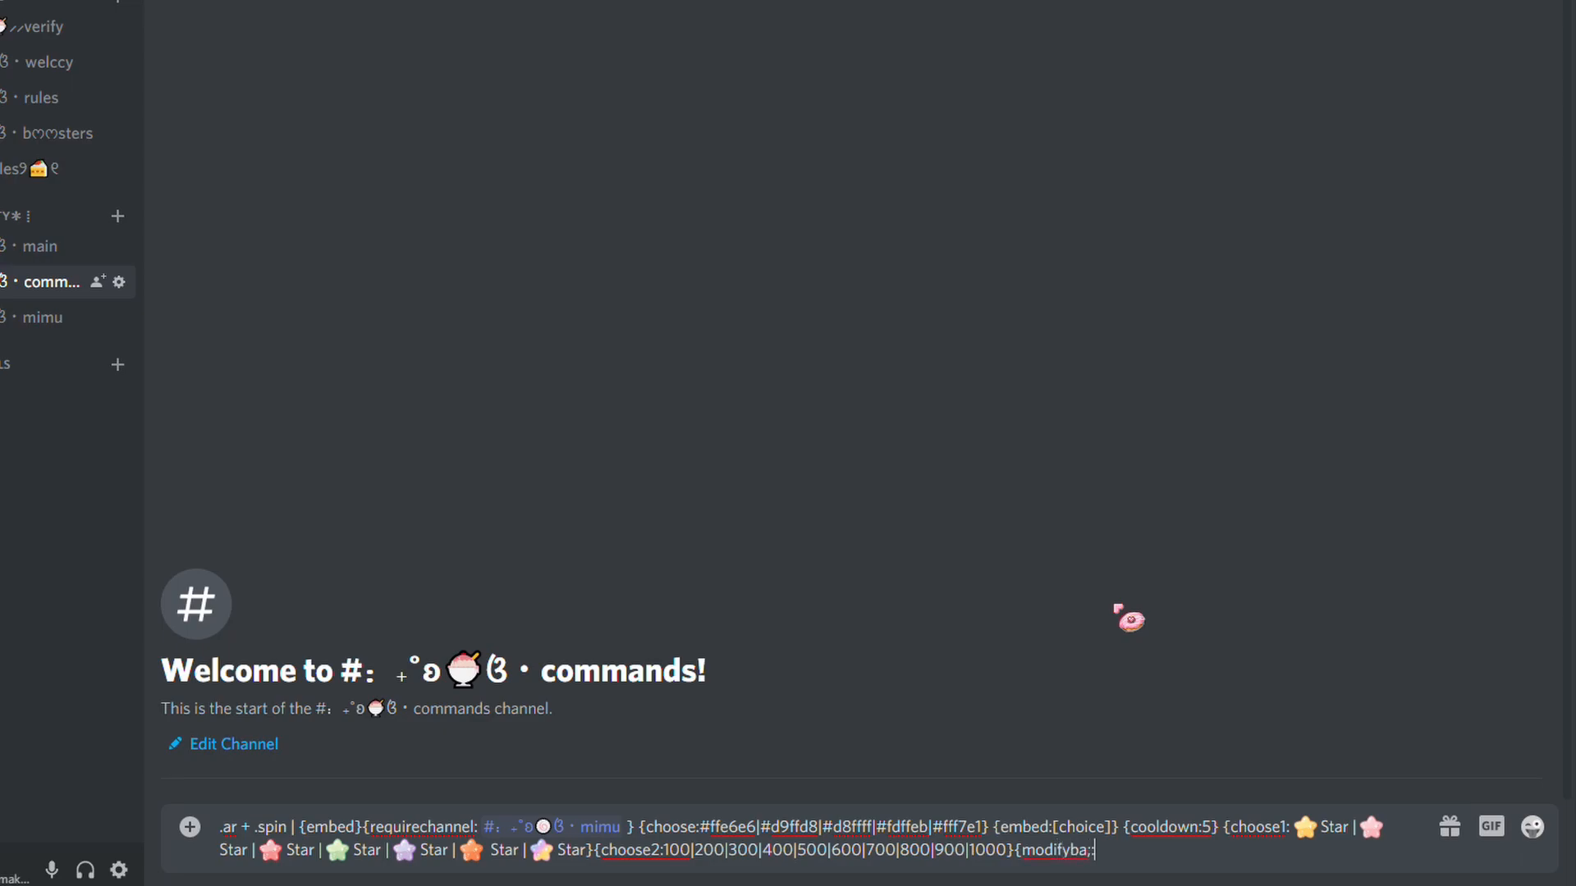
key("BackSpace")
type("l:[choice2]}")
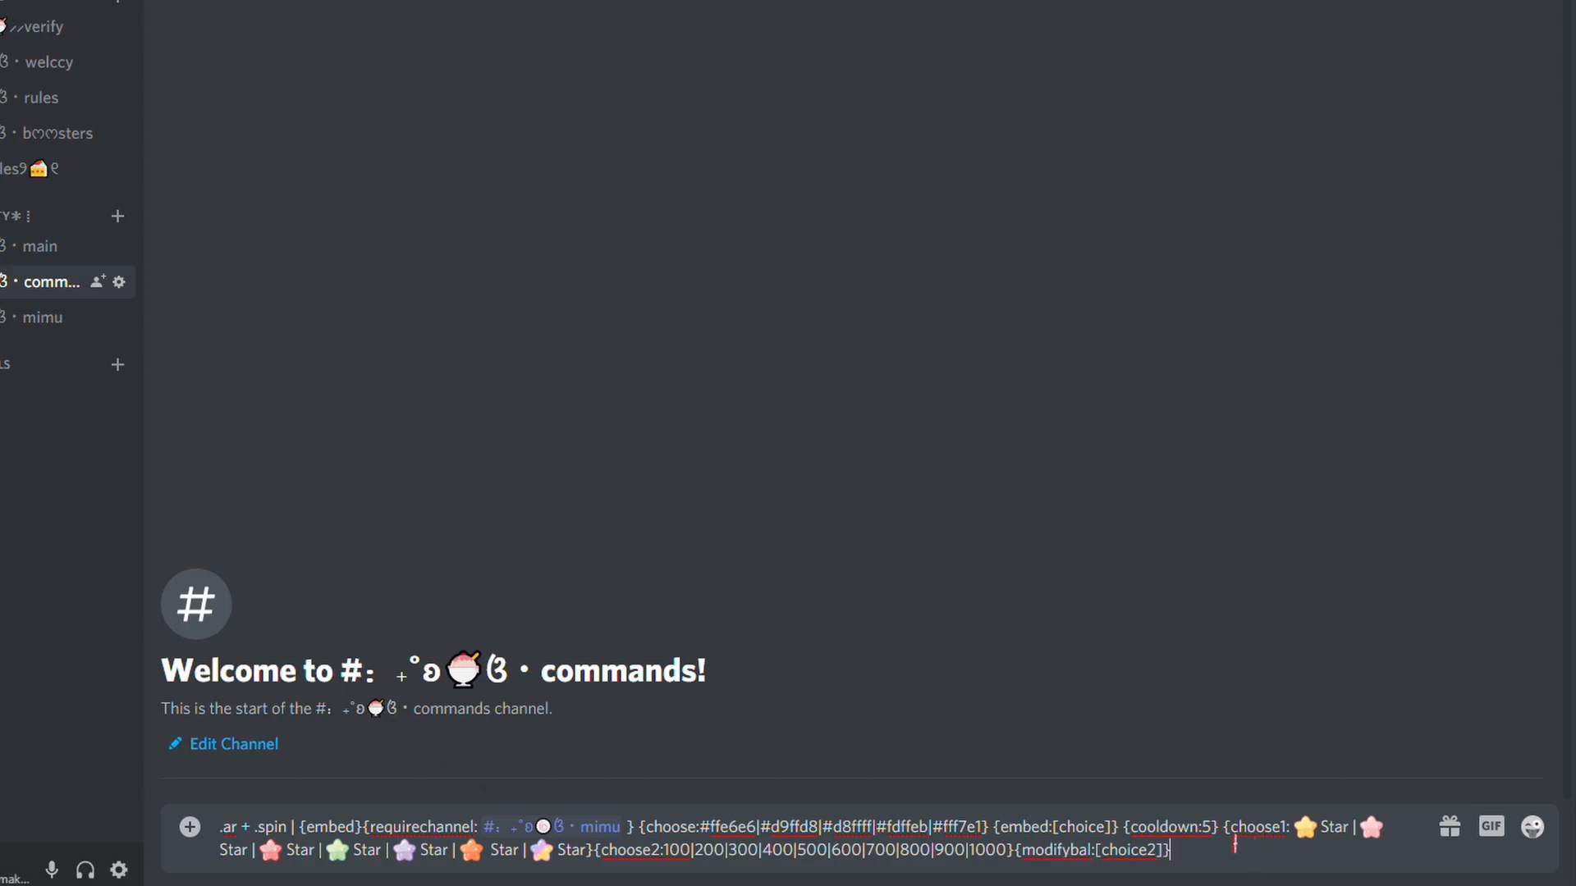
Start the description on a new line with the :Star3: emoji and "you spun the wheel and landed on [choice1]".
key("shift+Return")
key("BackSpace")
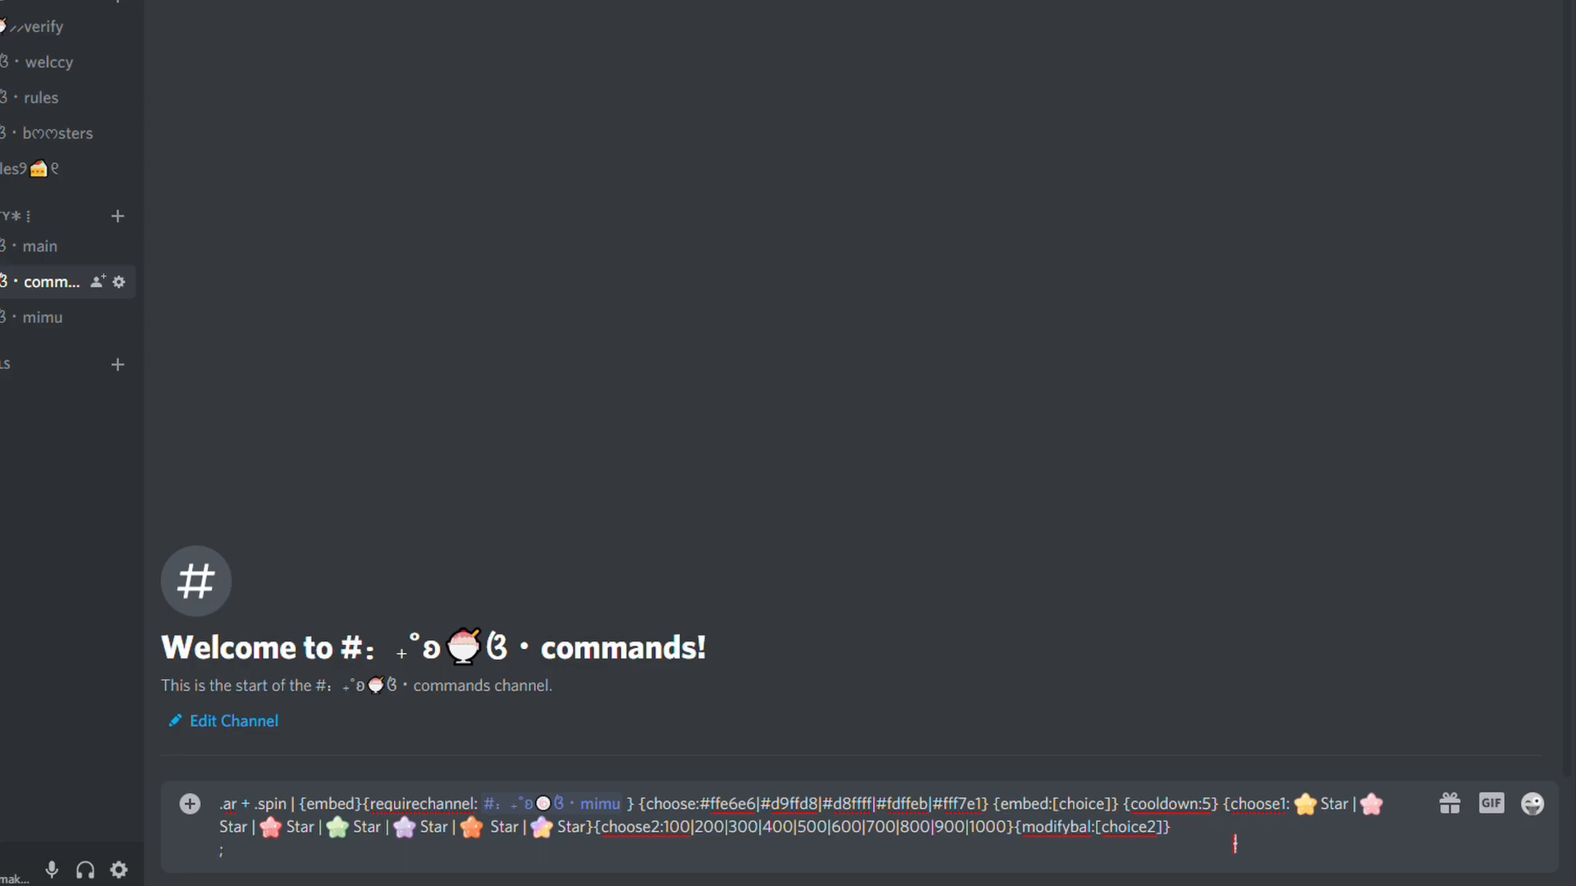
type(":star")
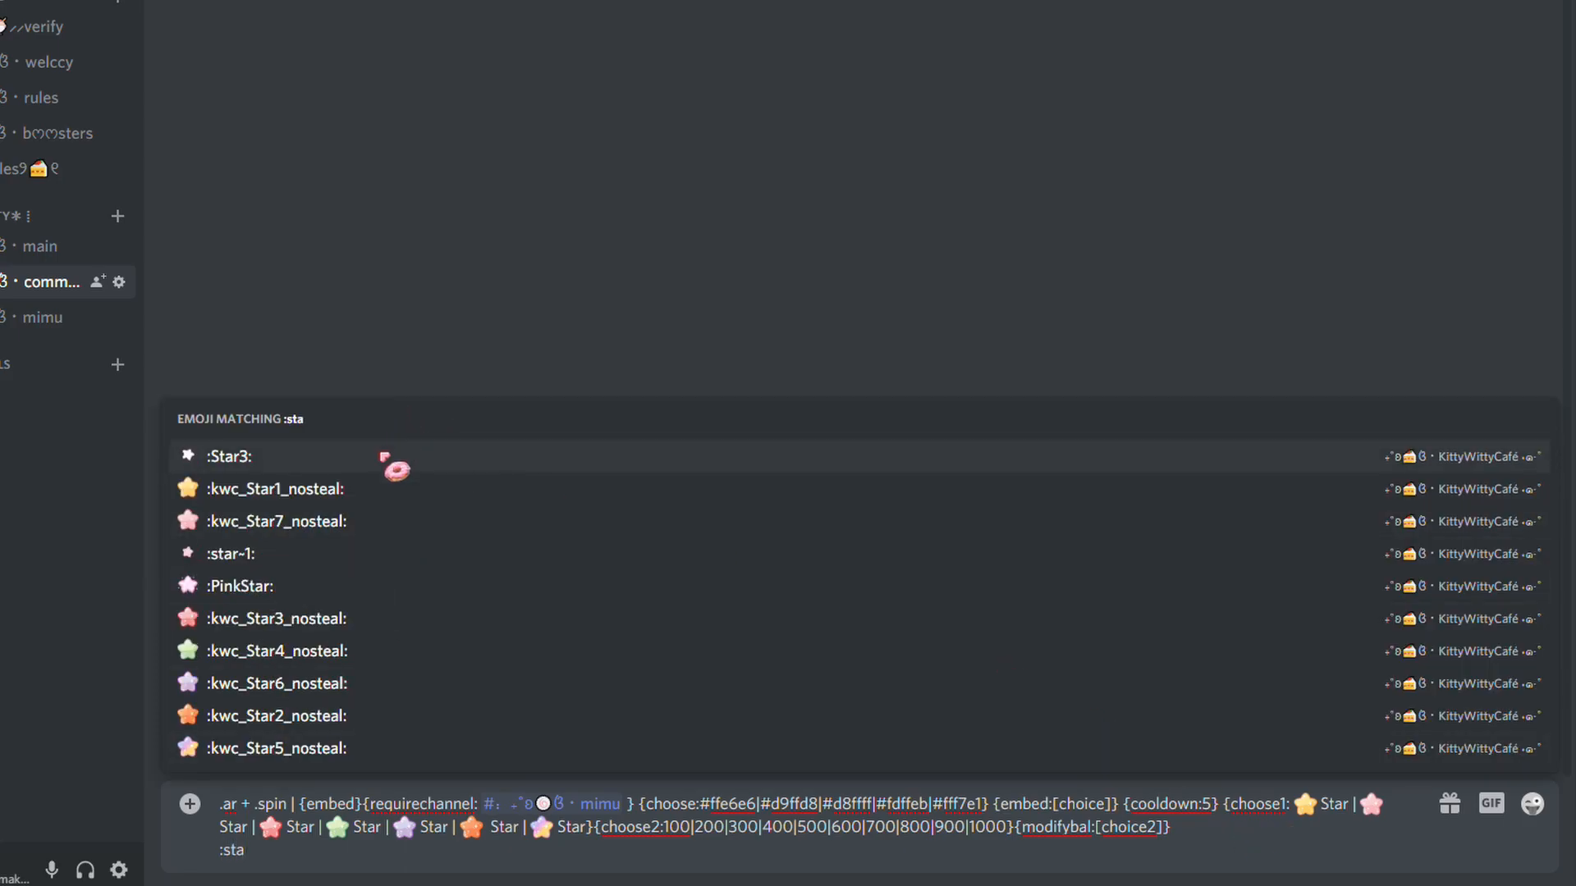
key("Return")
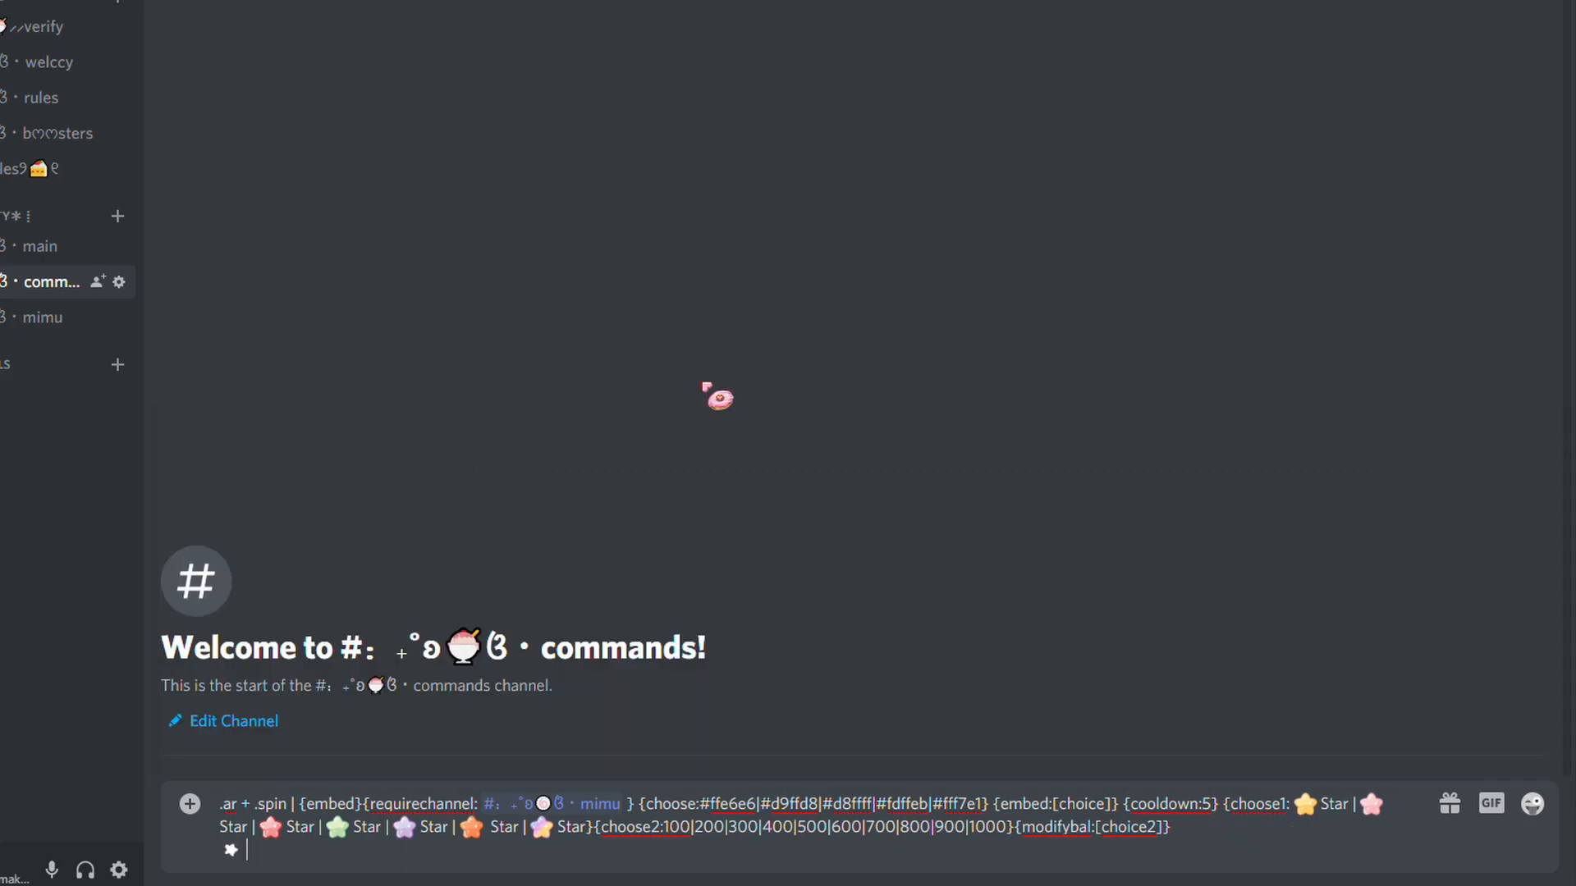
type("you spun o")
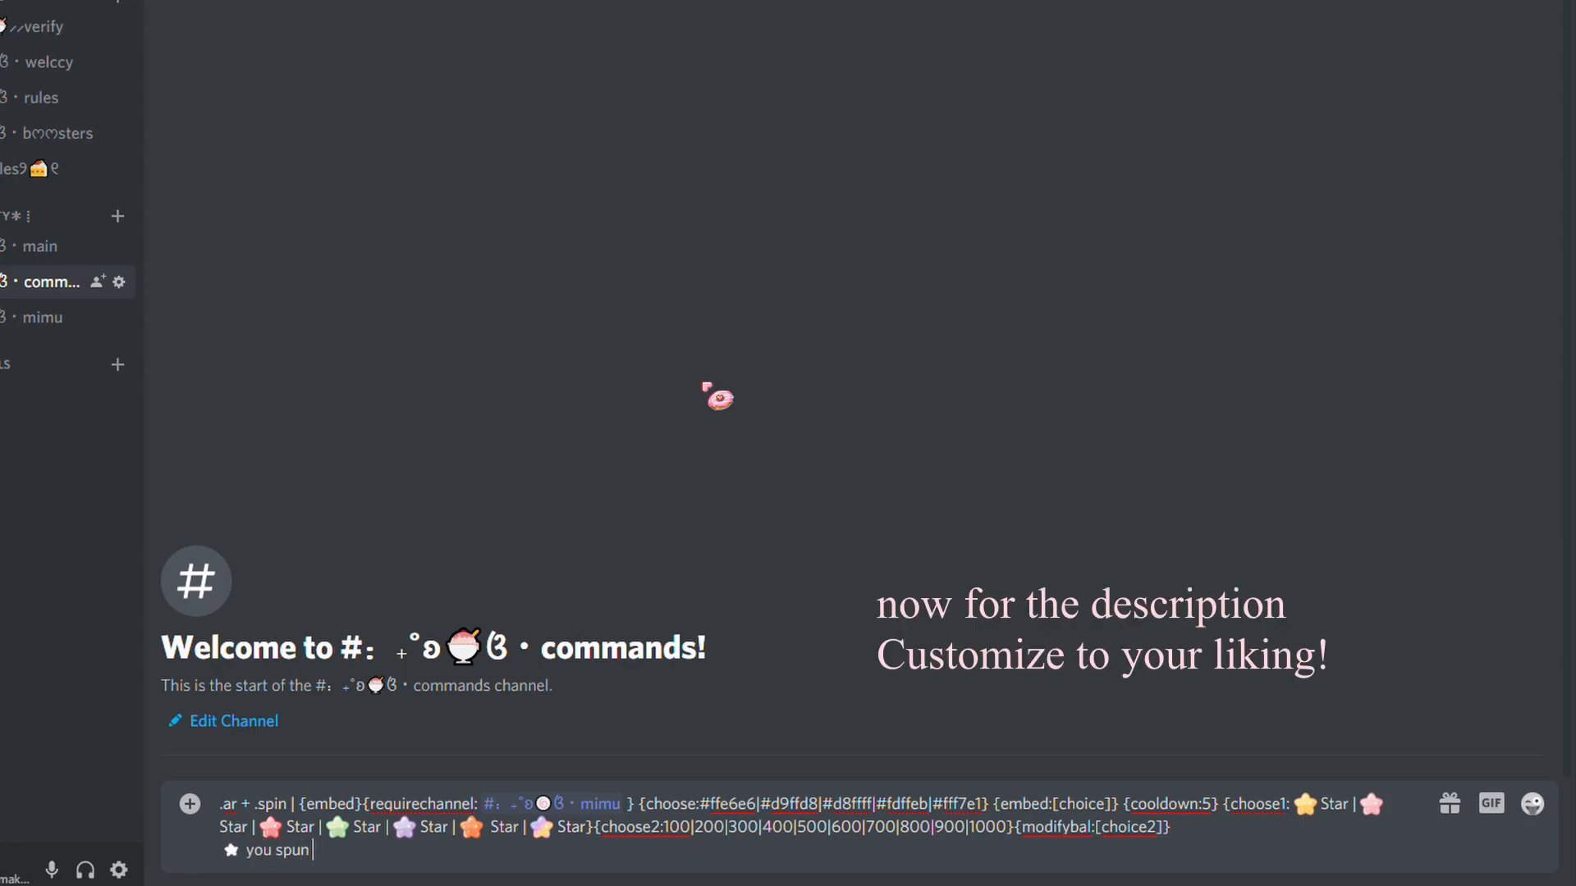
key("BackSpace")
type("the wheel and landed on ")
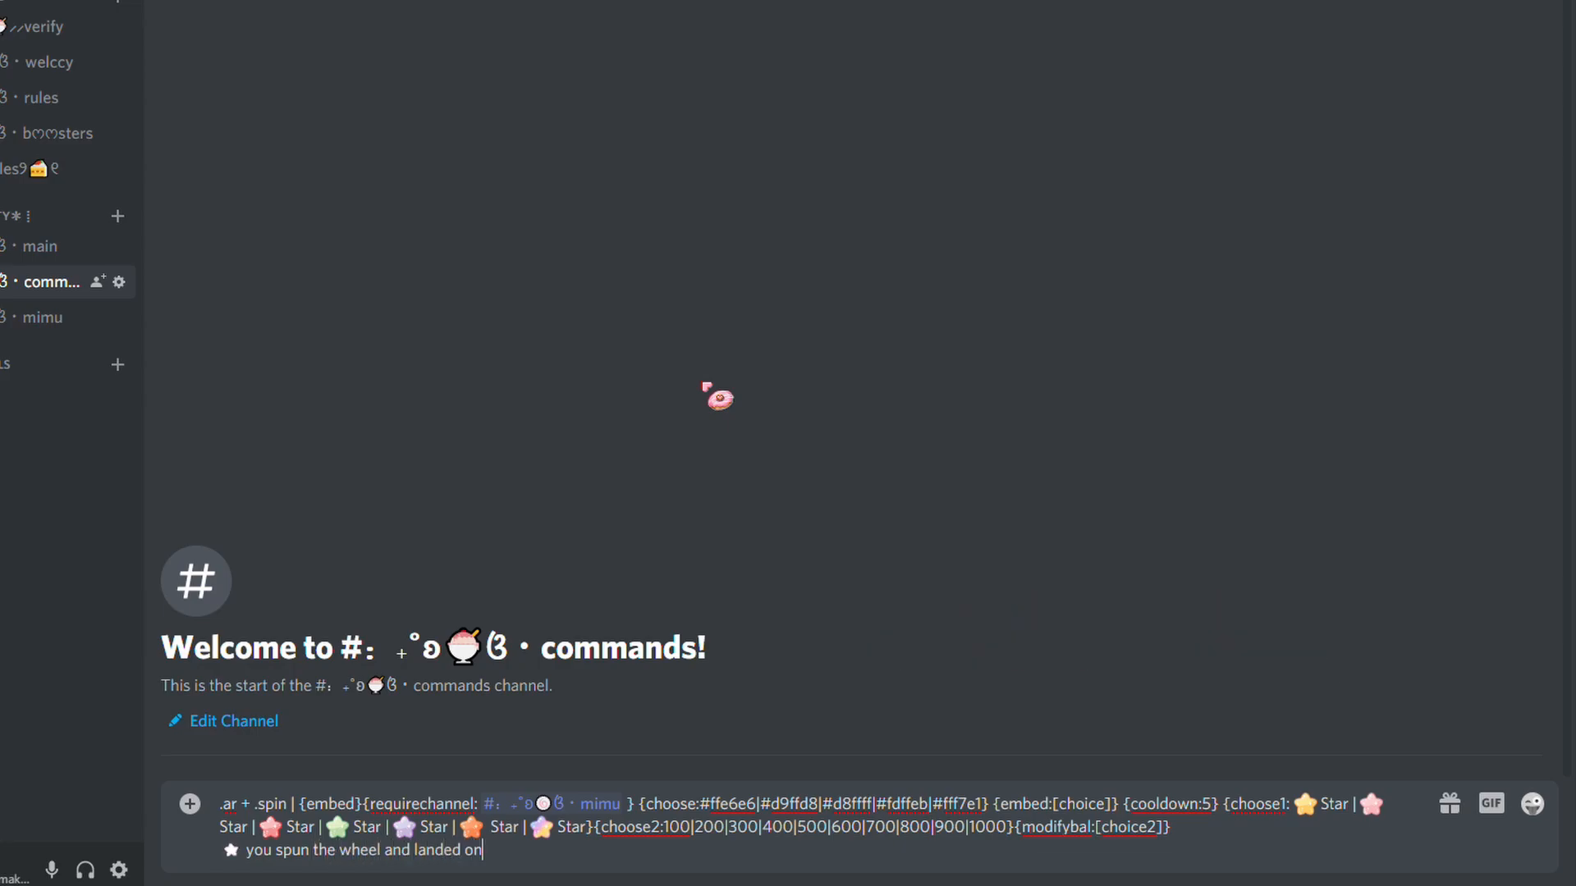
type("[choice1]")
Add the description line "& collected [choice2] [choice1]".
key("shift+Return")
type("& collected")
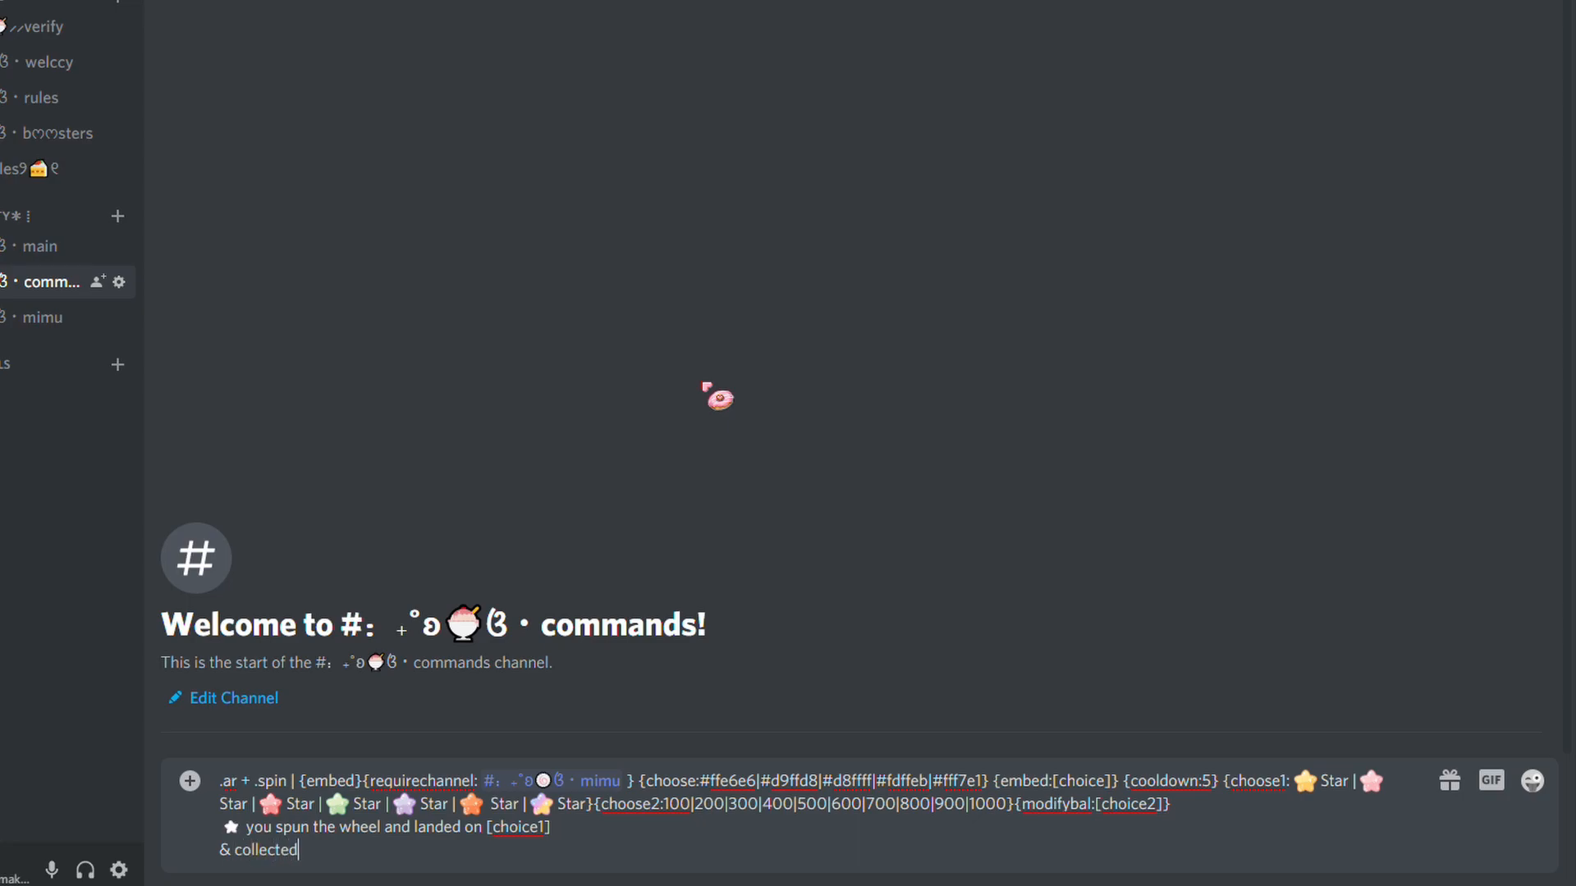
type(" [choice2]")
type("[choice1")
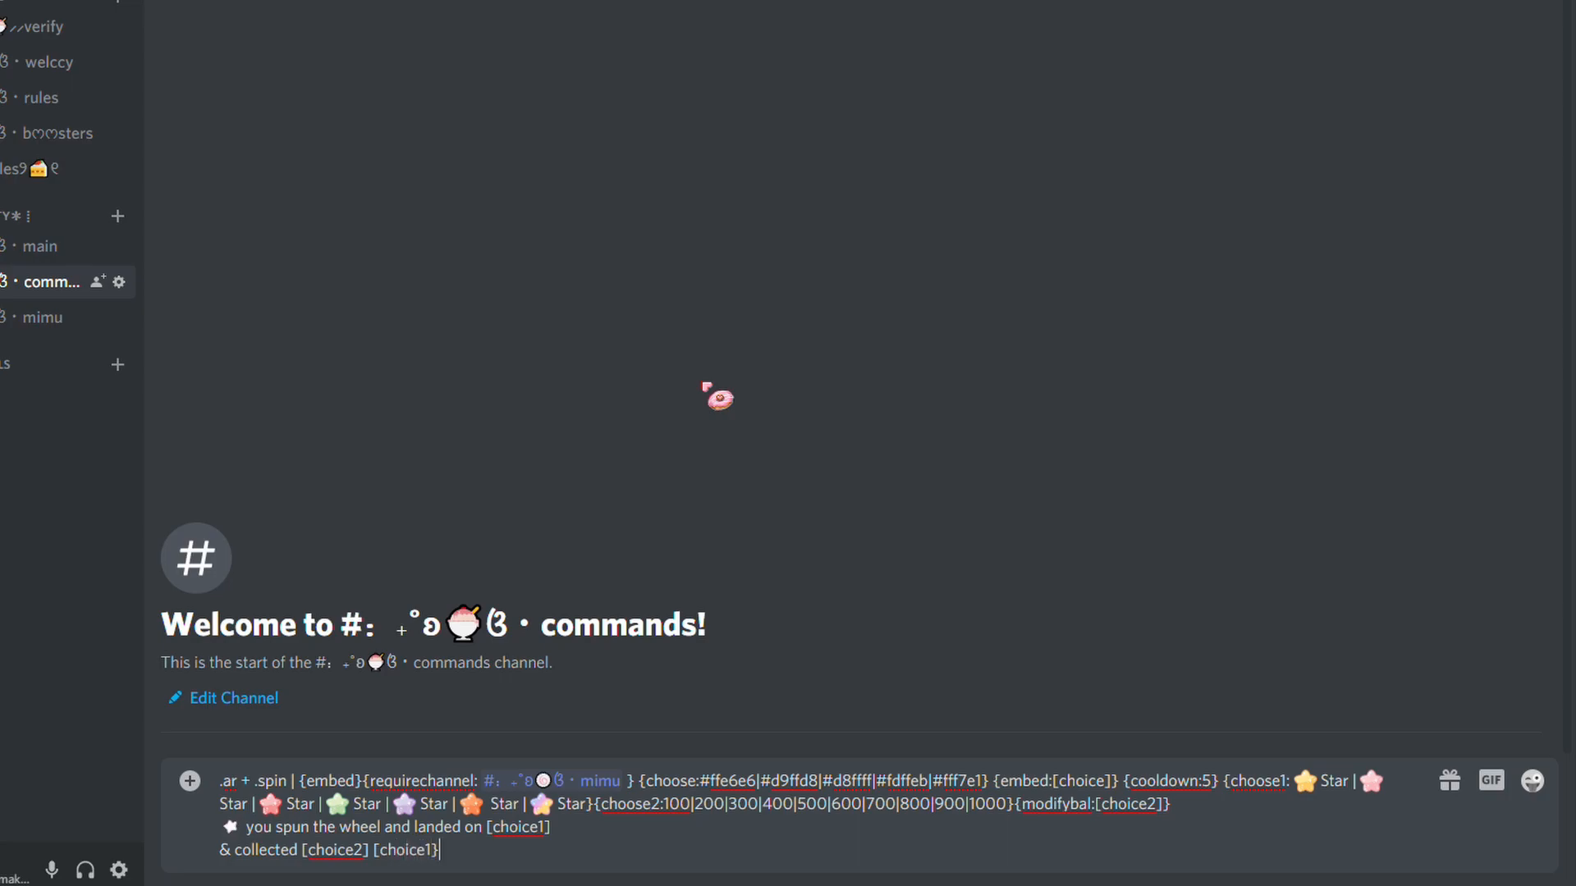
type("]")
Add a line with the :heart14: emoji followed by "You brought it to your store...".
key("shift+Return")
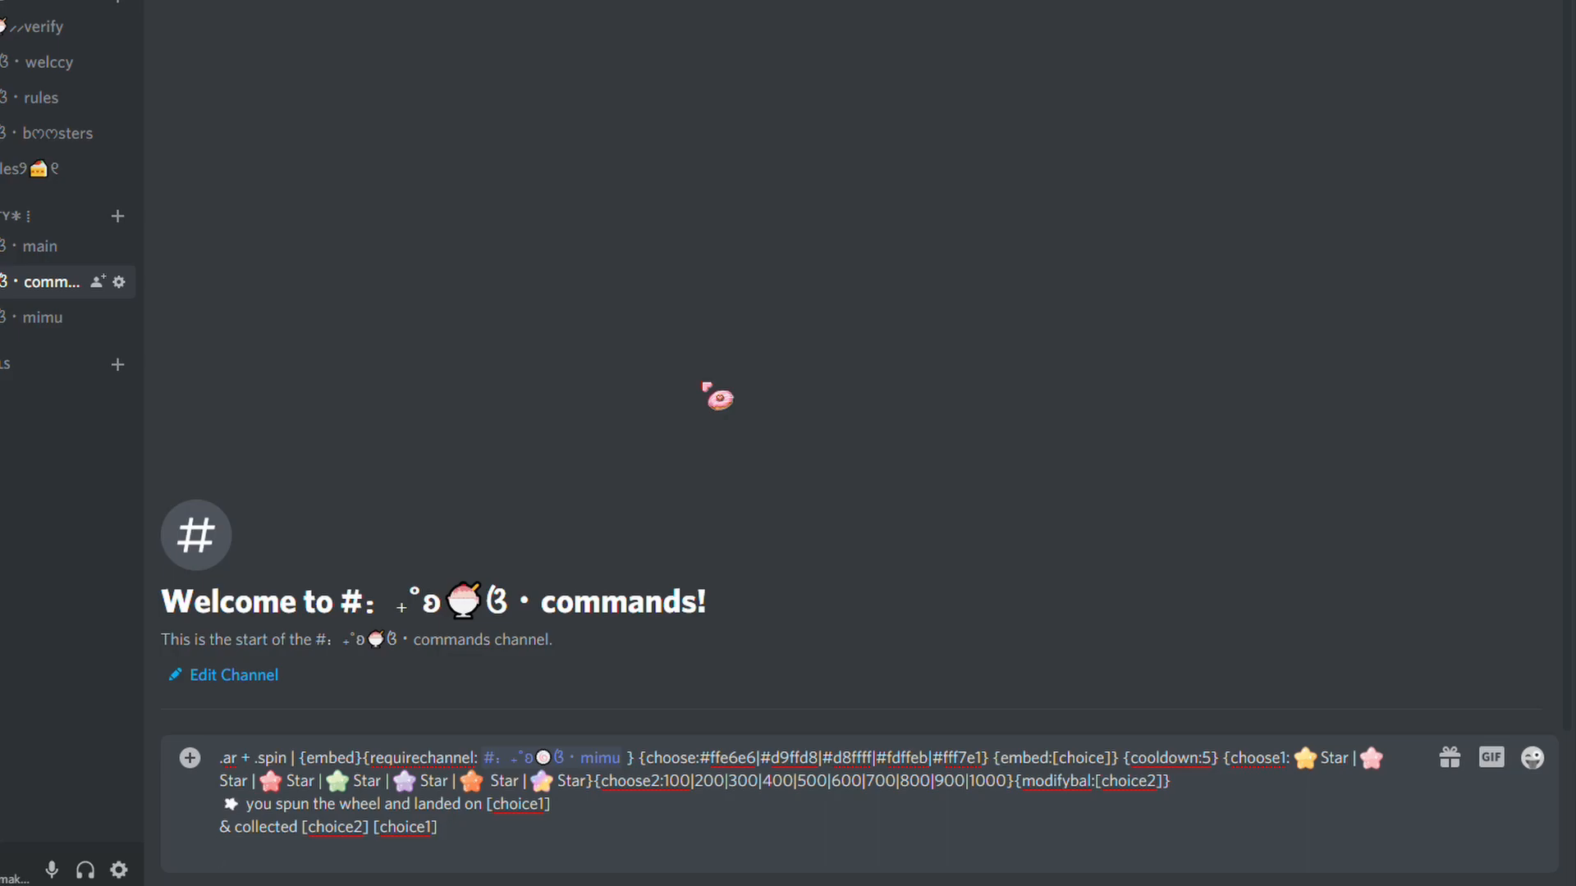
type(":hea")
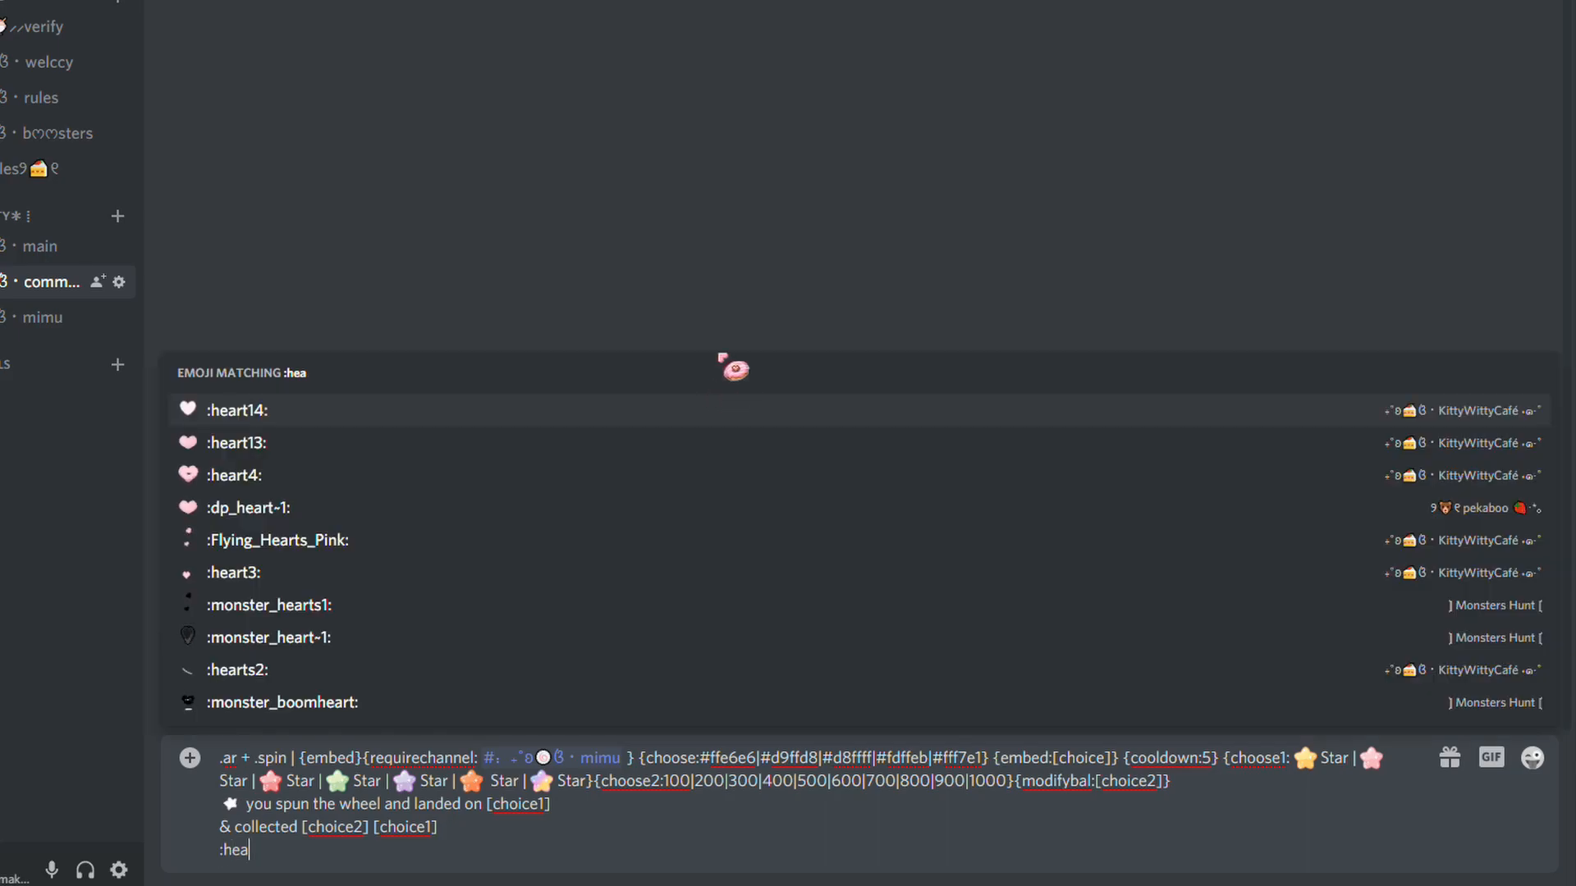
left_click(393, 423)
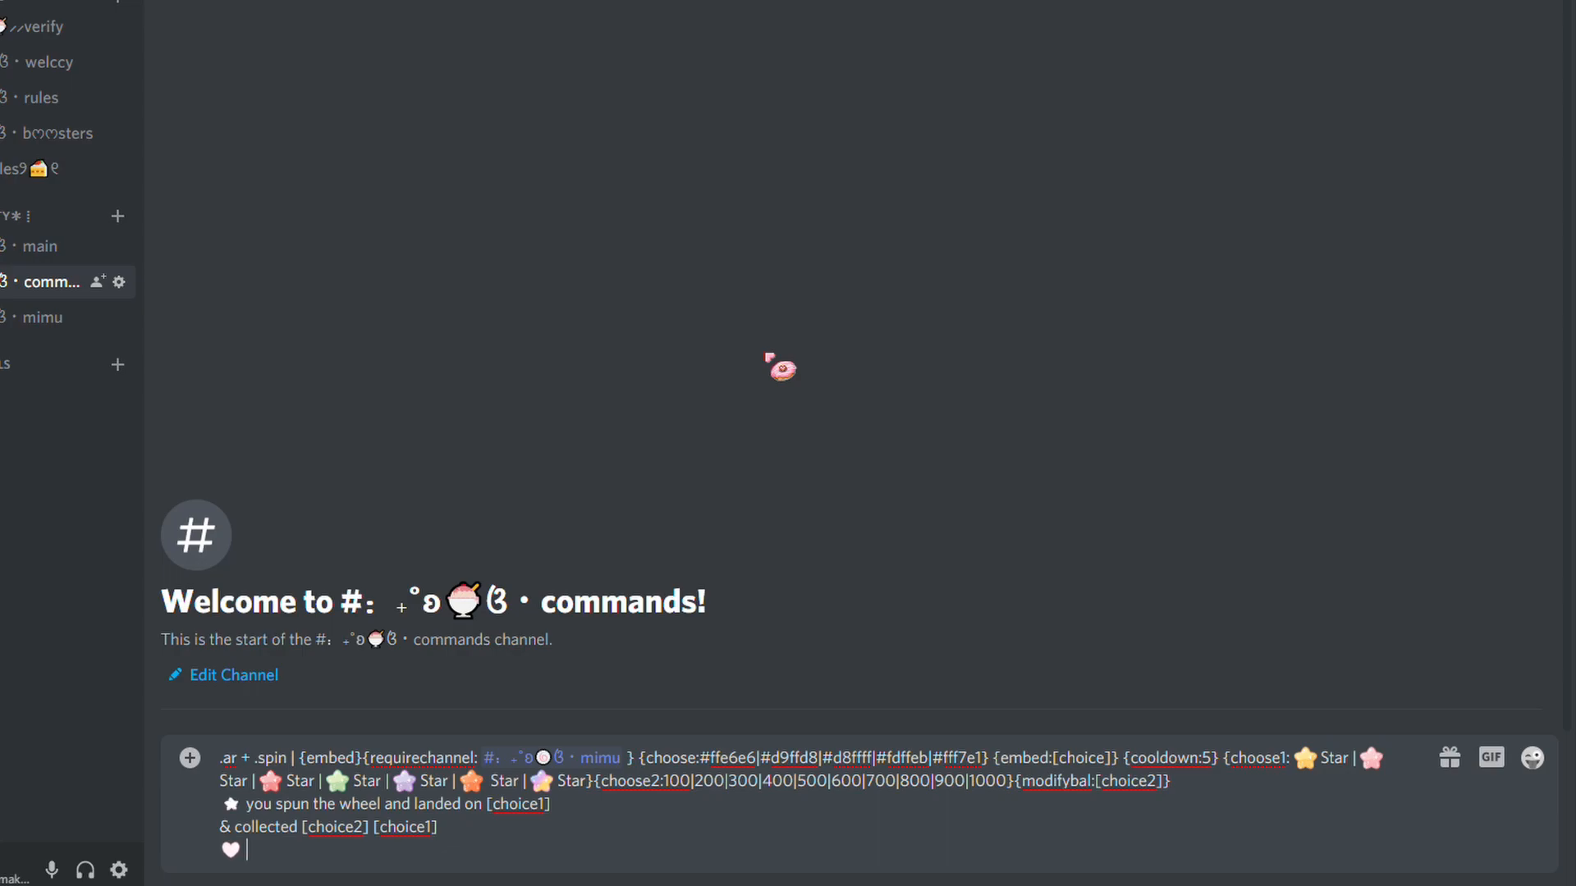
type("You brought it to you")
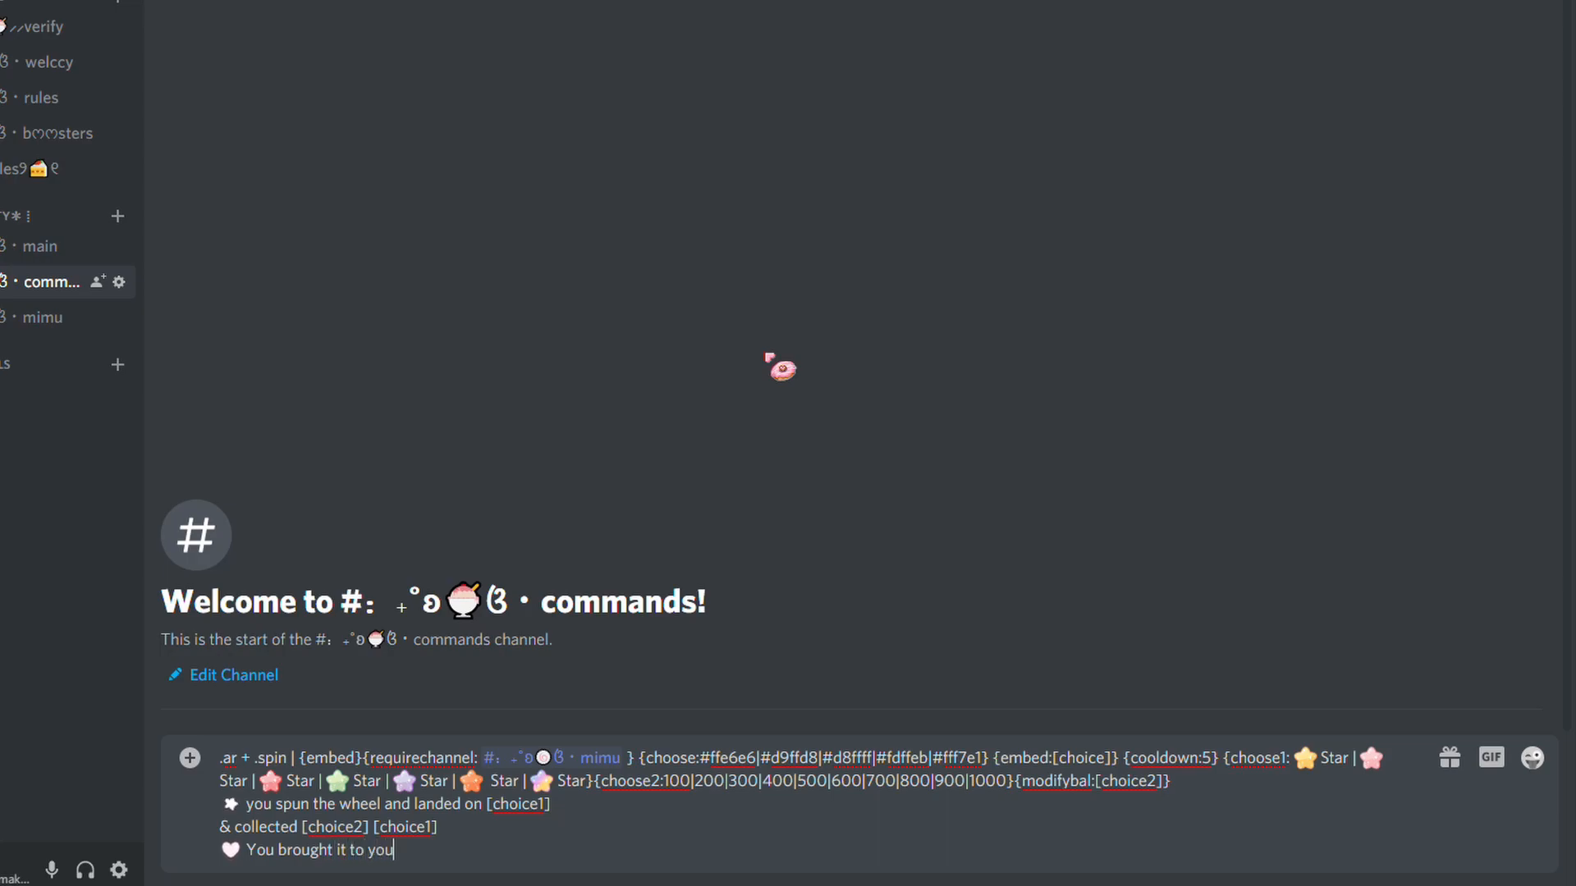
type("r sto")
type("re..")
key("shift+Return")
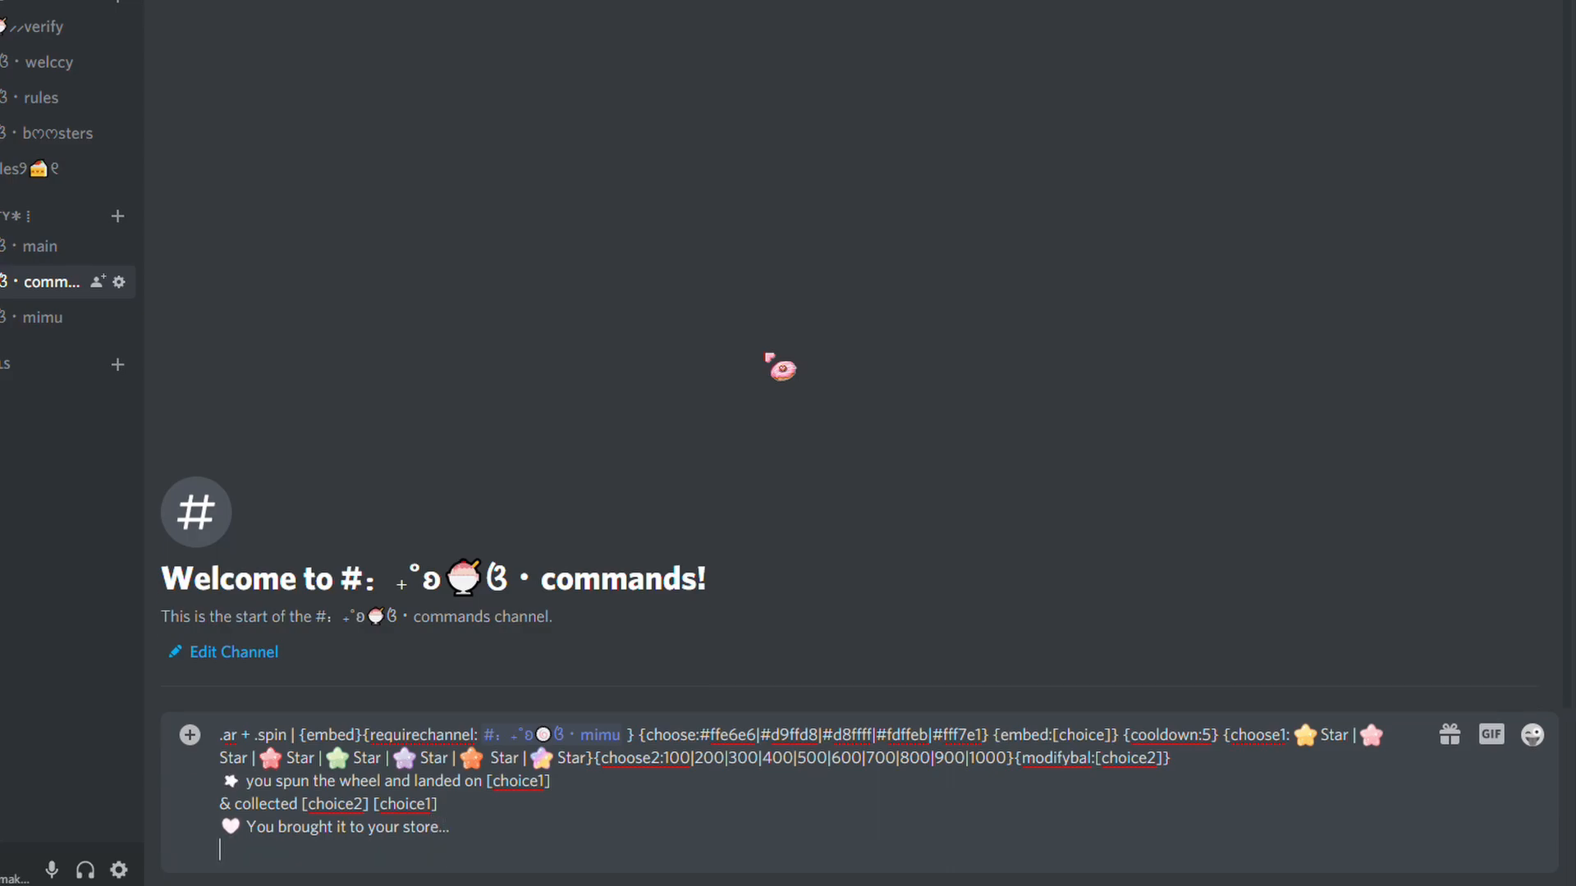
Begin another description line with the :heart14: emoji.
type("Hey")
key("BackSpace")
key("BackSpace")
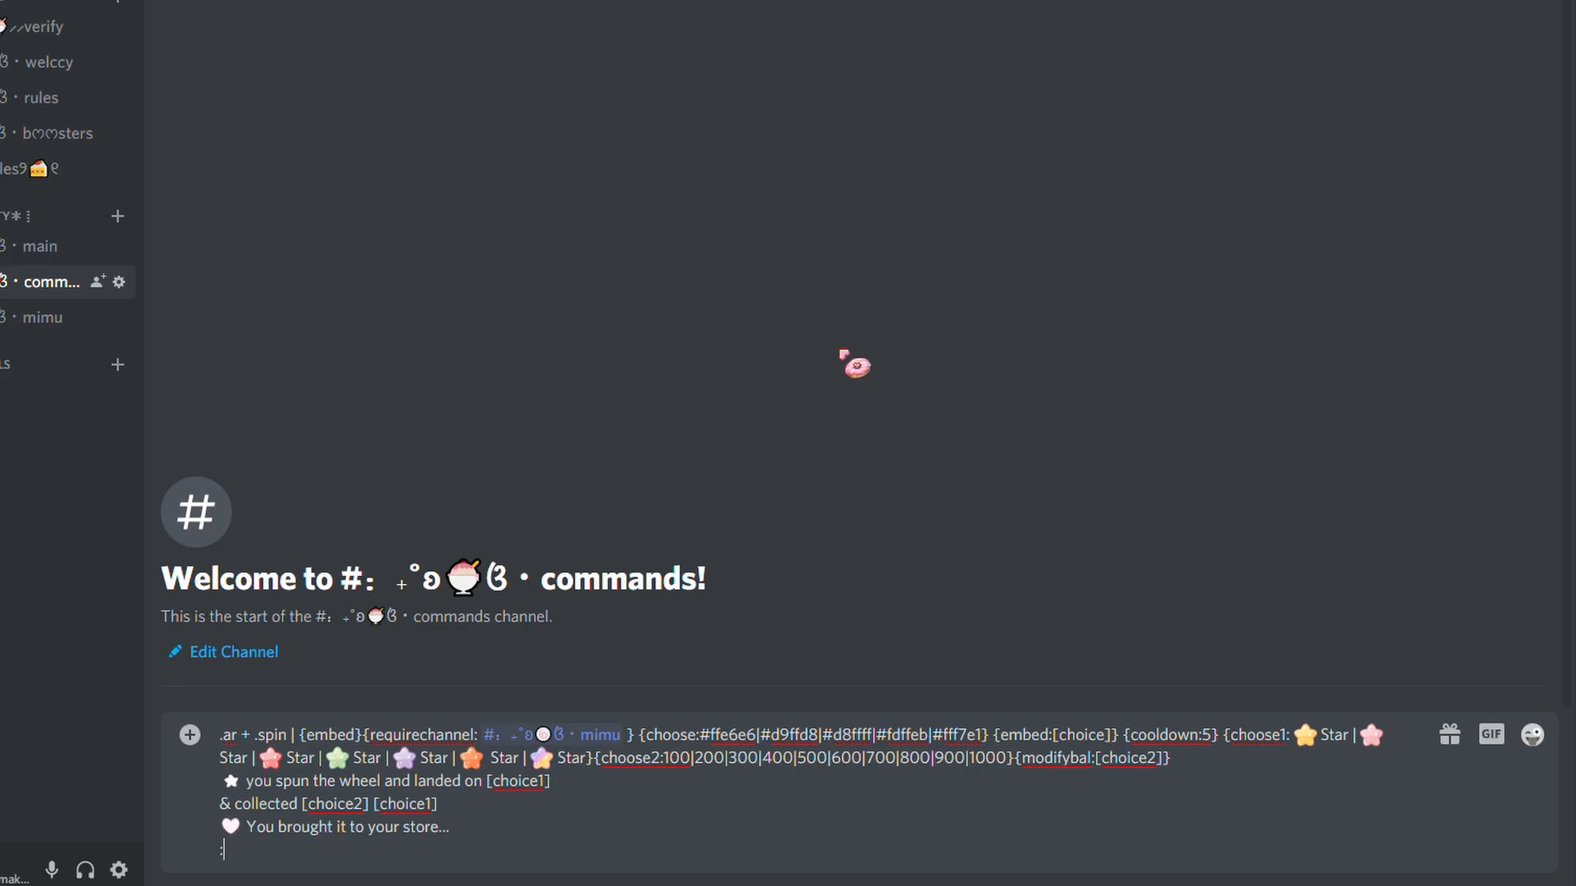
type("ea")
left_click(314, 400)
Move "store" onto its own line and extend that line to "store & sold it...".
left_click(404, 826)
left_click(418, 827)
key("shift+Return")
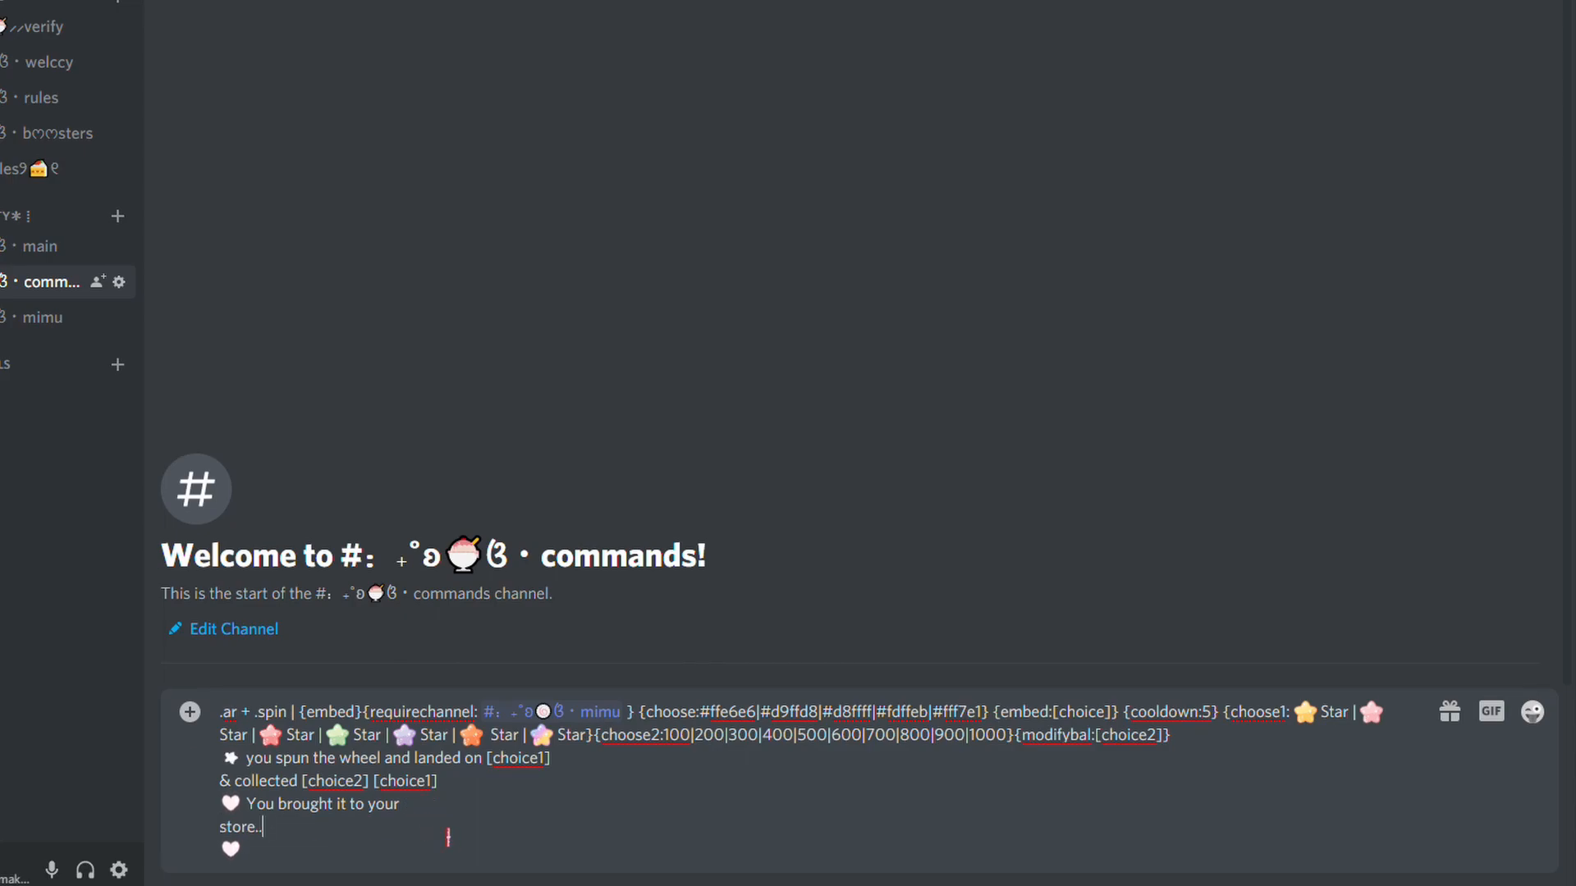
key("BackSpace")
type("& sold it")
type("... 🤍 ")
Write "your [choice2] {currency} will go into your balance~" after the heart emoji on the last line.
type("your [")
type("choice2")
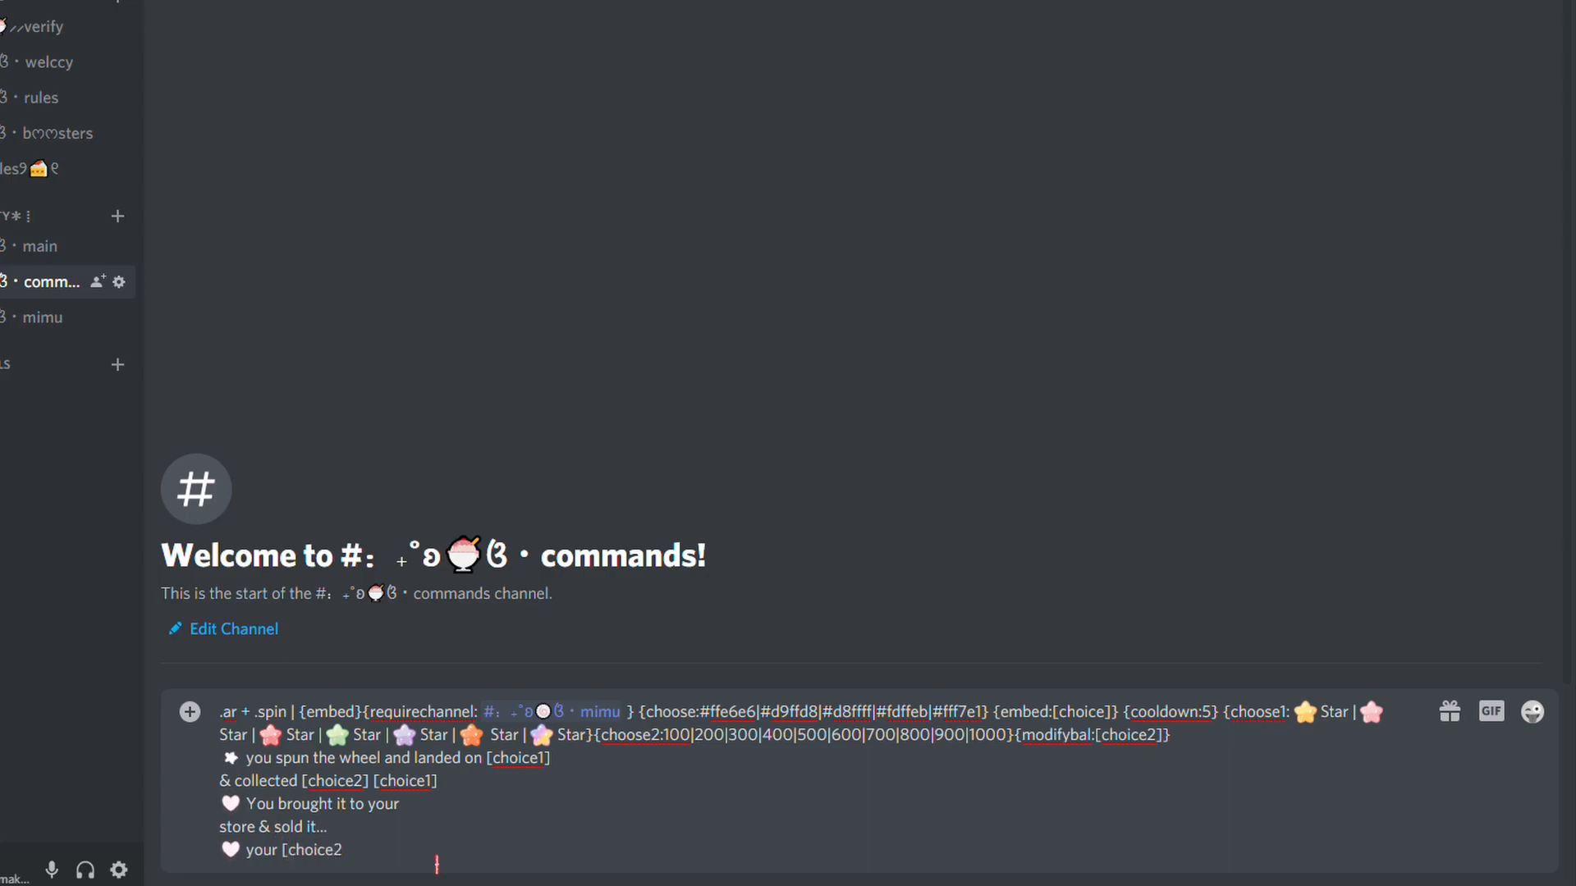
type("] {currency} will go in")
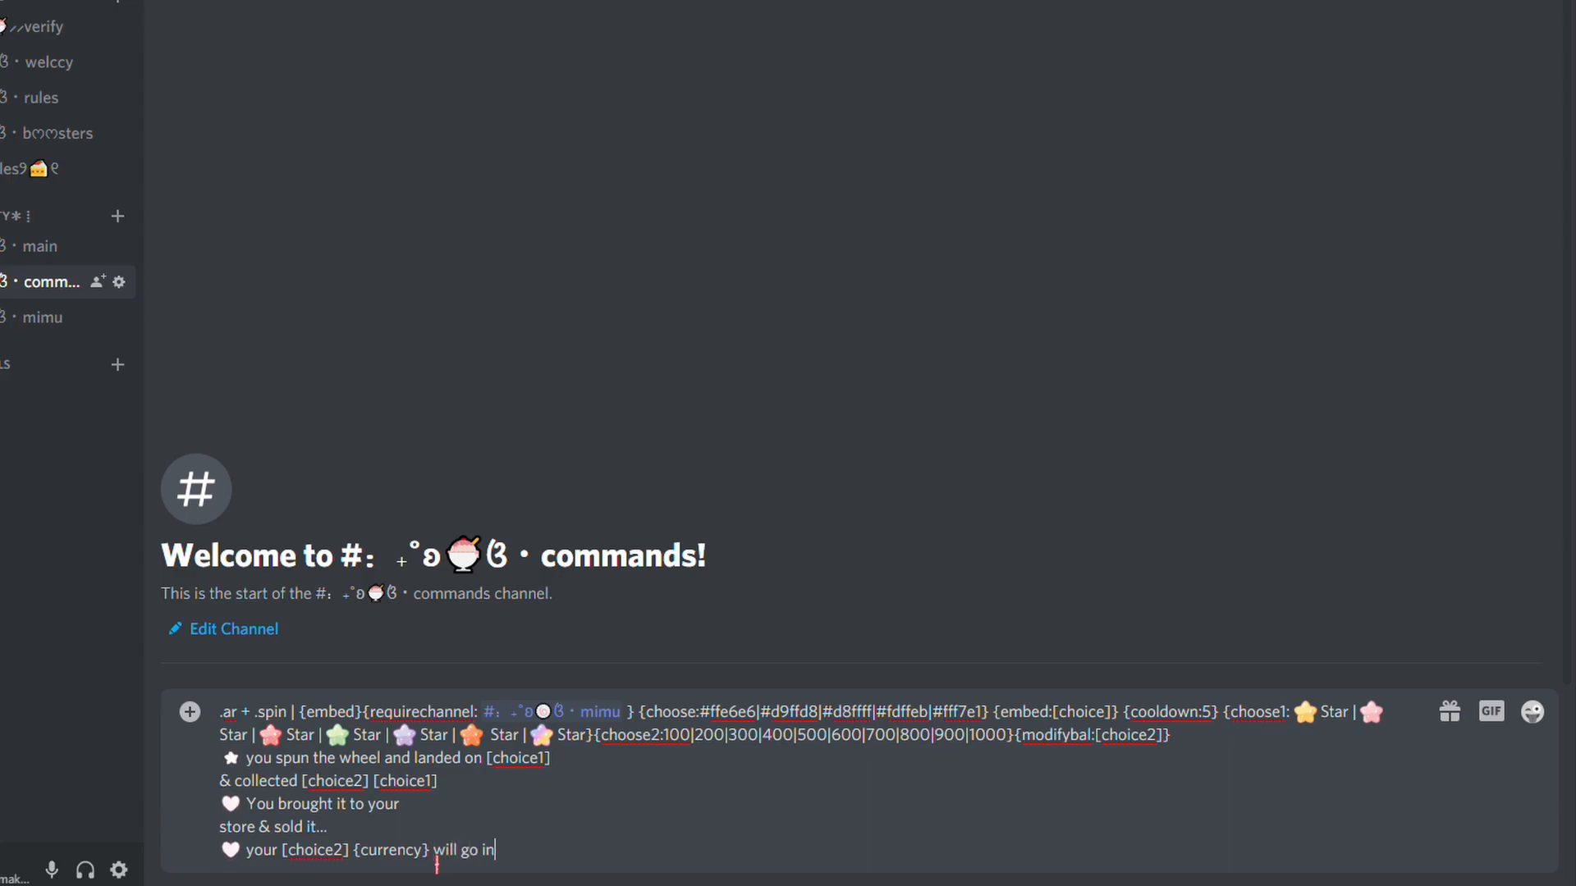
type("to your")
type("balance~")
key("shift+Return")
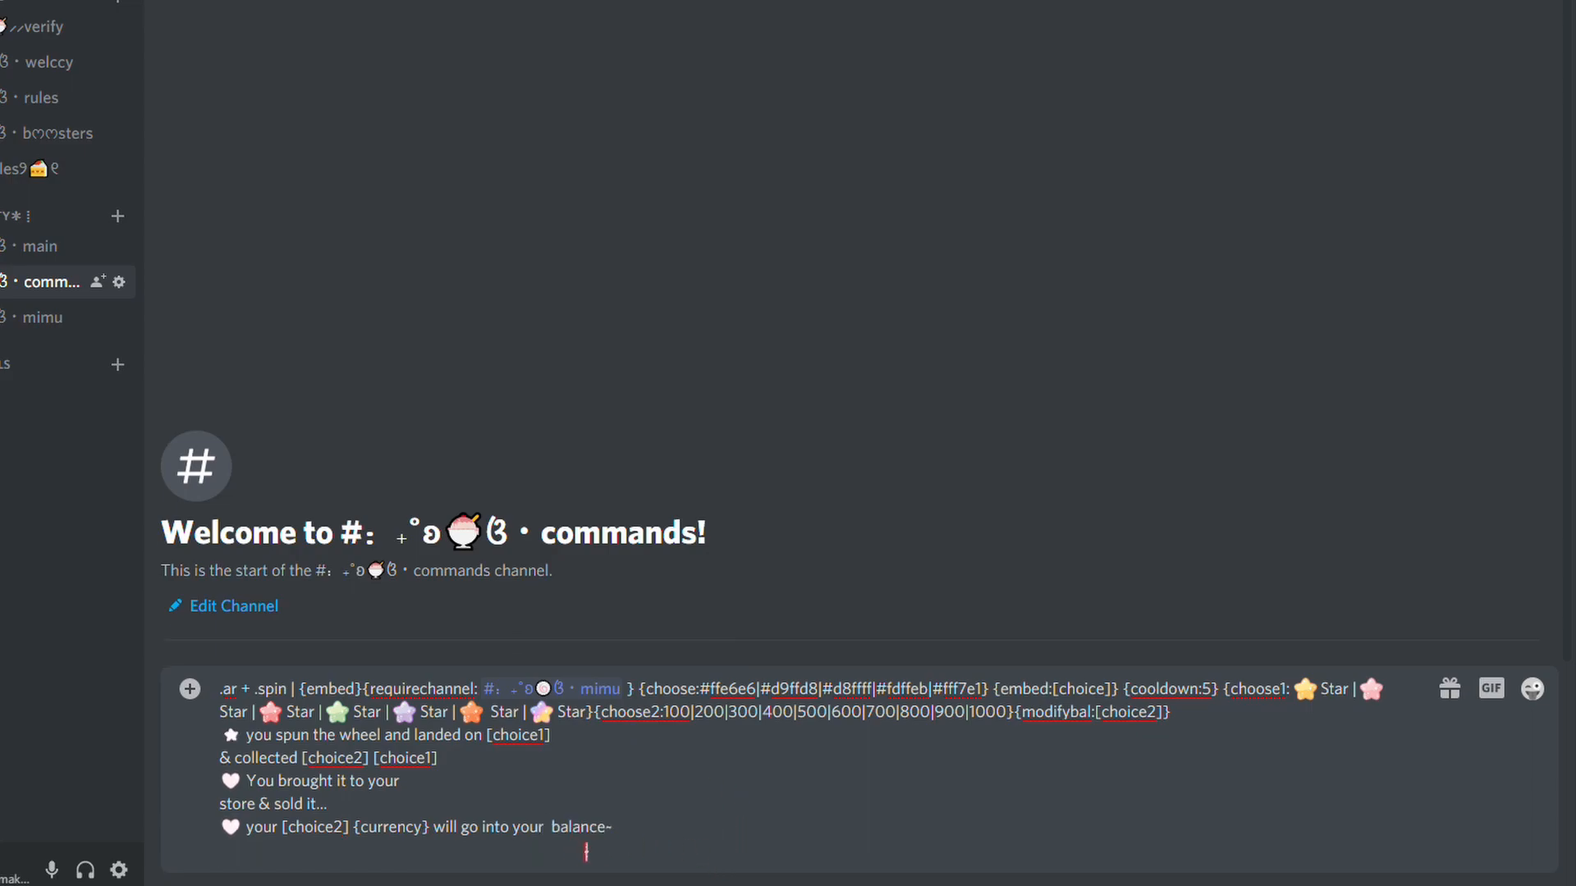
Break the last sentence before "into your balance~" and remove the empty line at the end.
left_click(432, 823)
left_click(482, 827)
key("shift+Return")
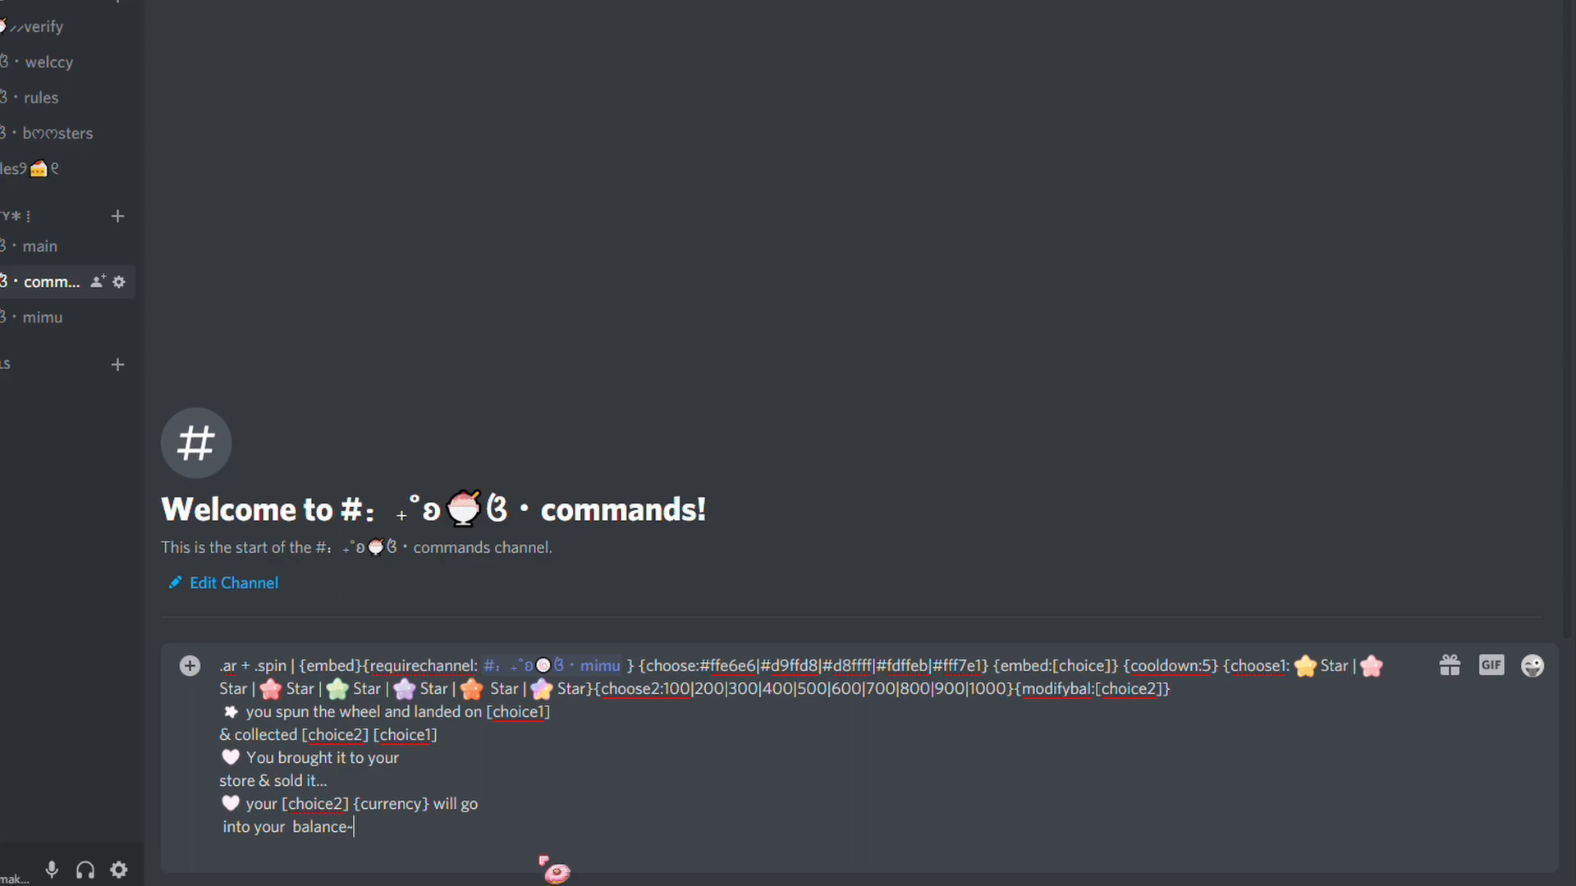
key("BackSpace")
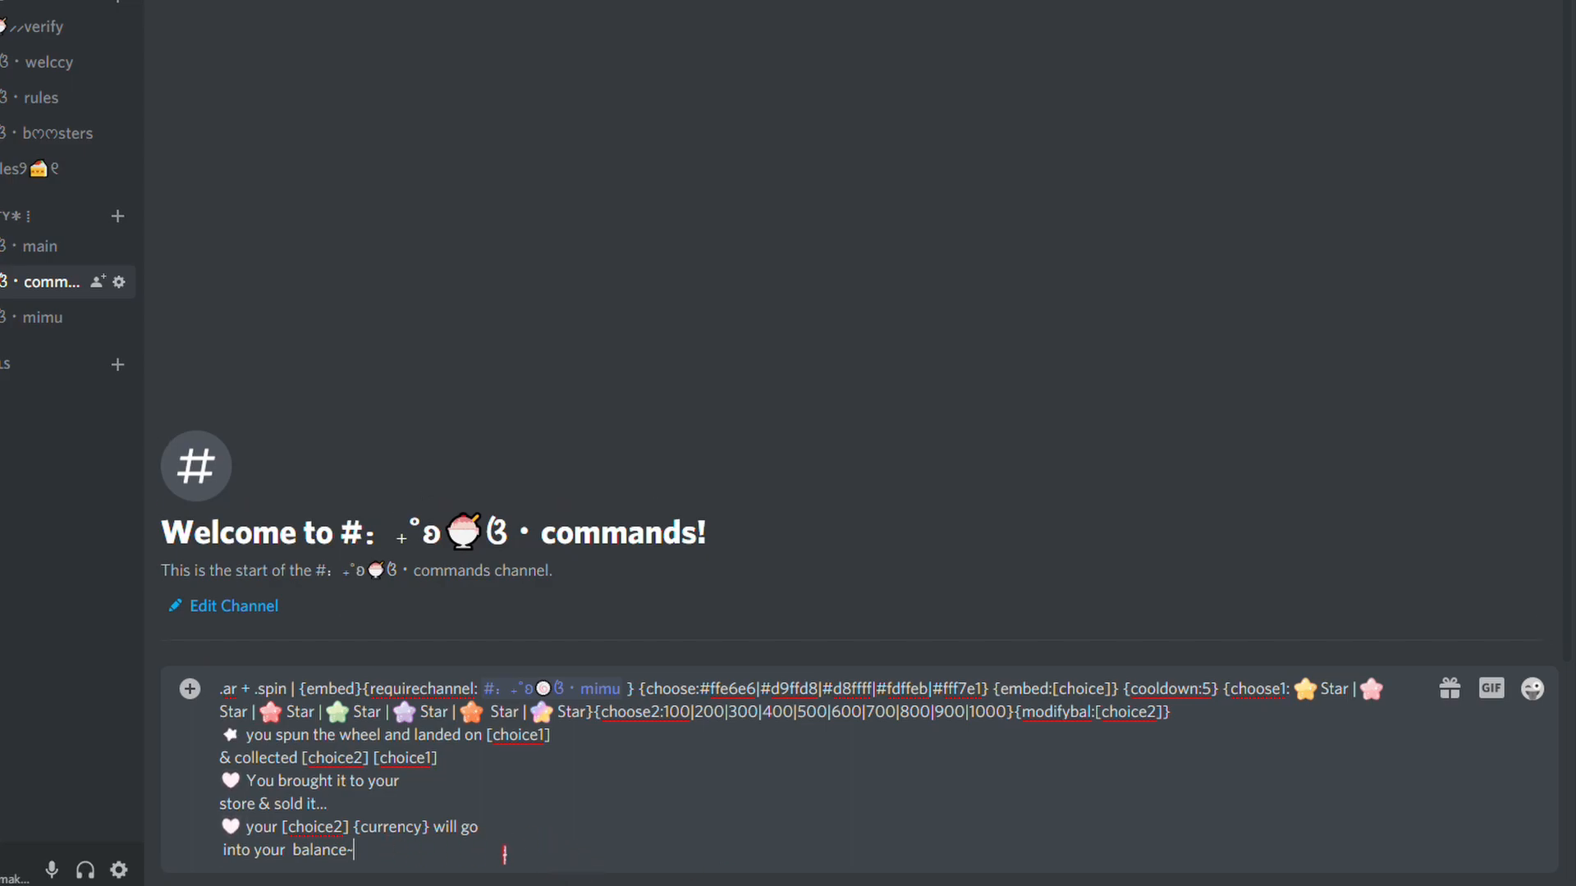
Format [choice2] in the "& collected" line as inline code and bold "store & sold it..", deleting the leftover period.
left_click_drag(302, 758, 369, 759)
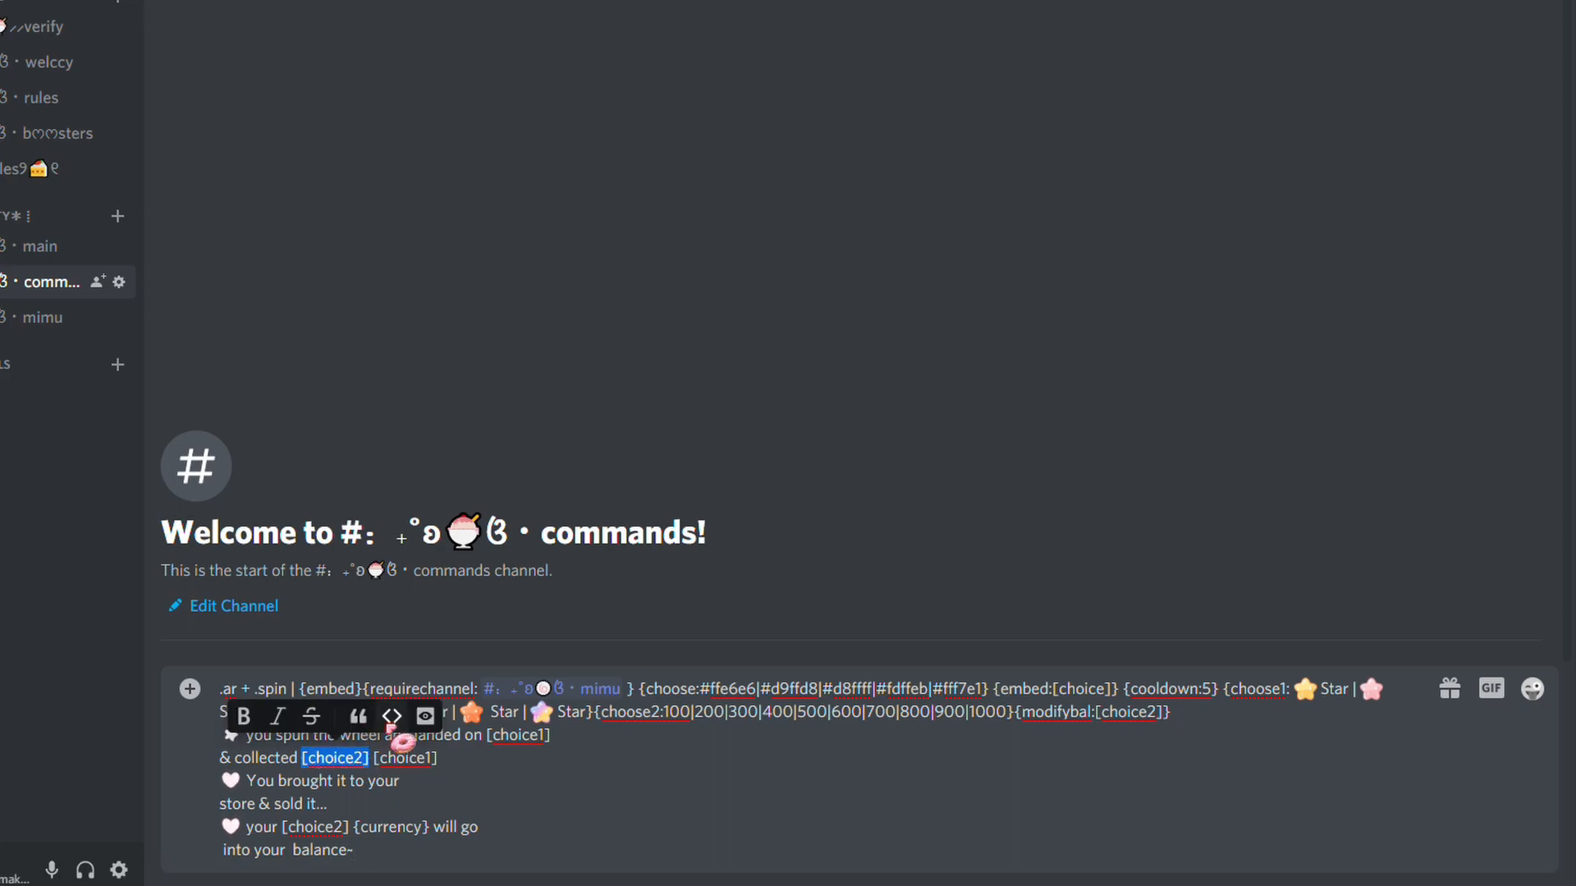
left_click(400, 720)
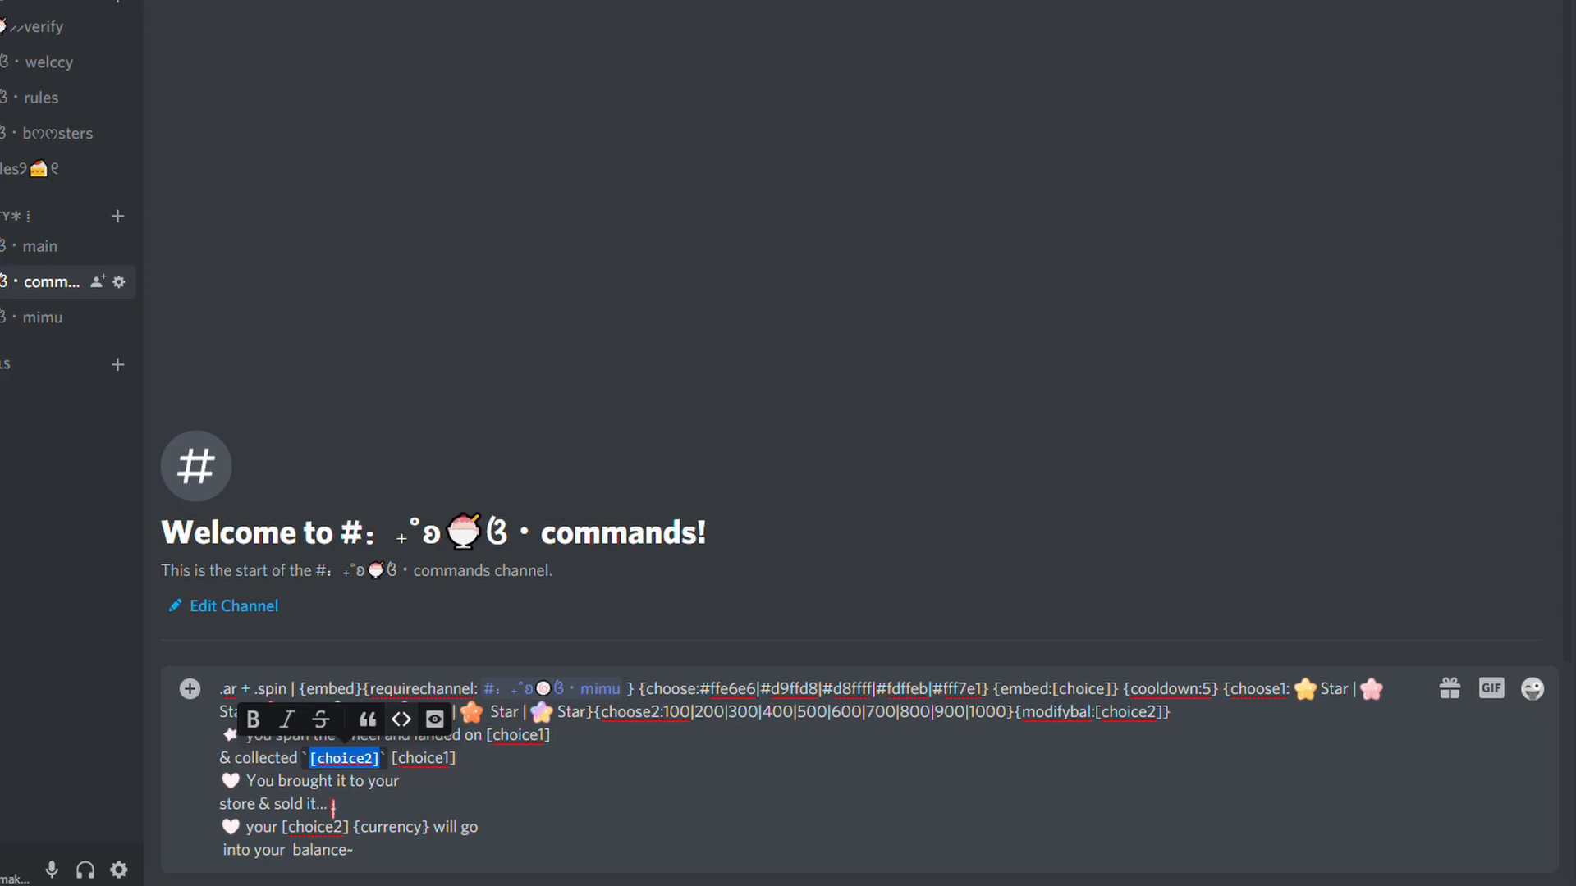
left_click_drag(221, 804, 337, 805)
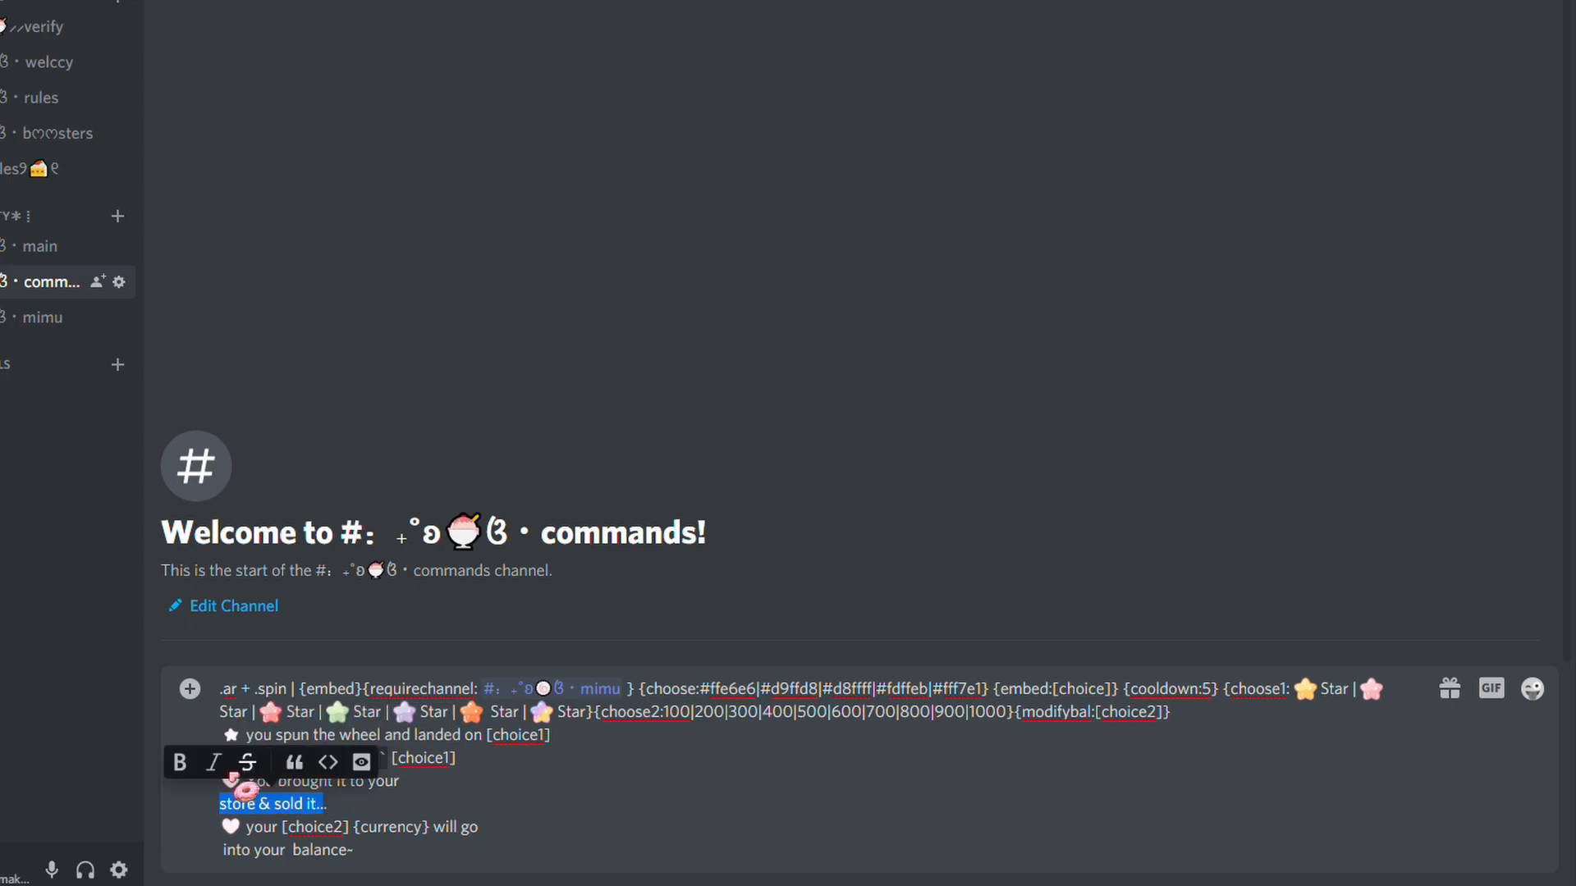
key("ctrl+b")
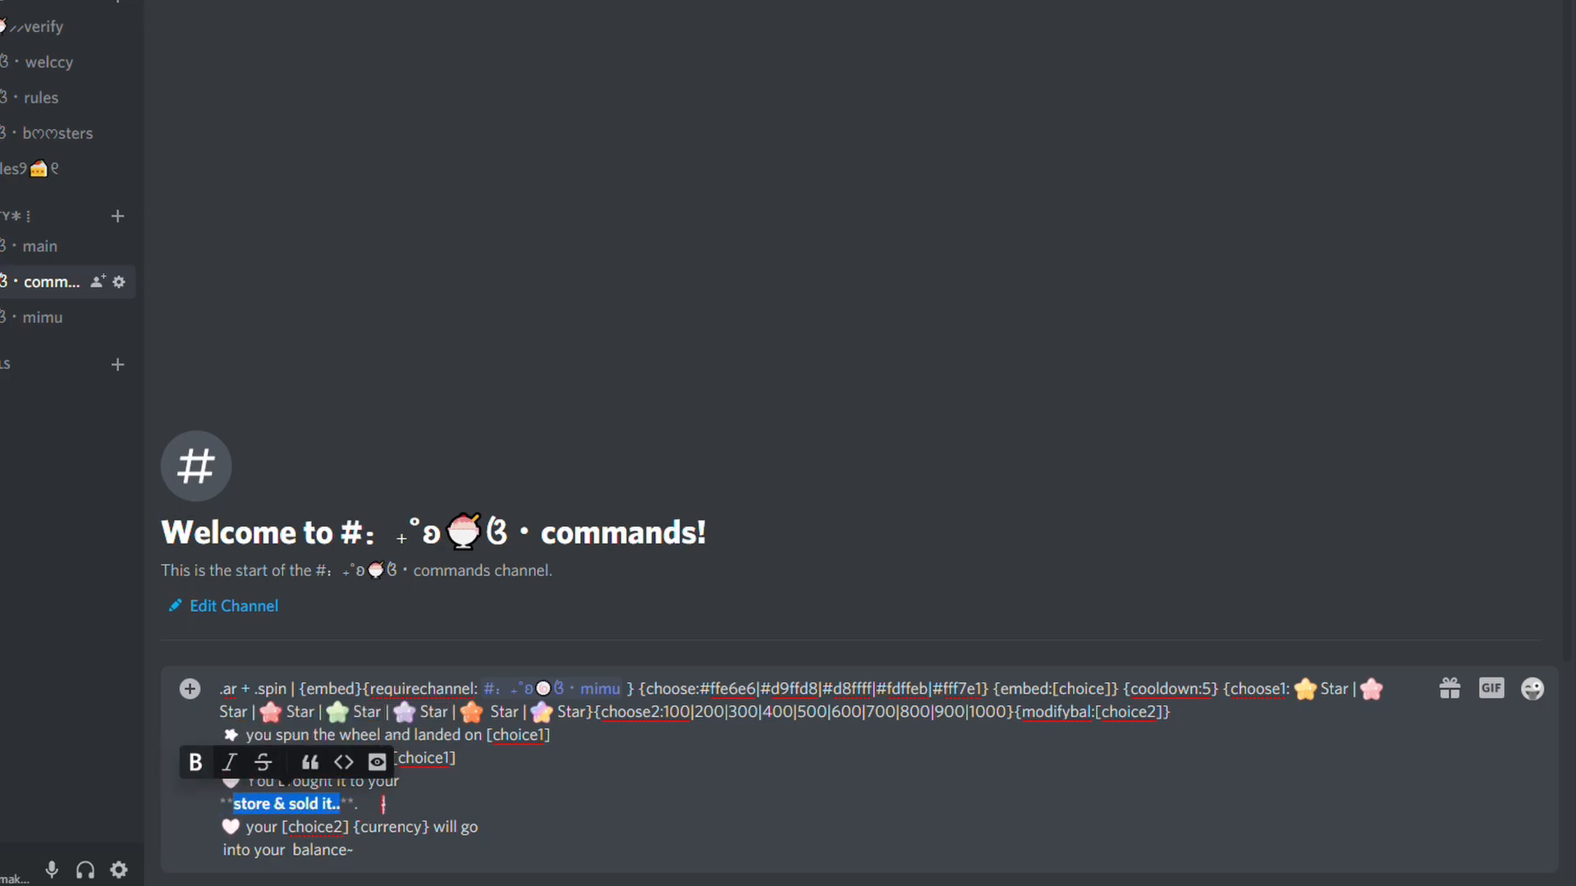
left_click(380, 804)
key("BackSpace")
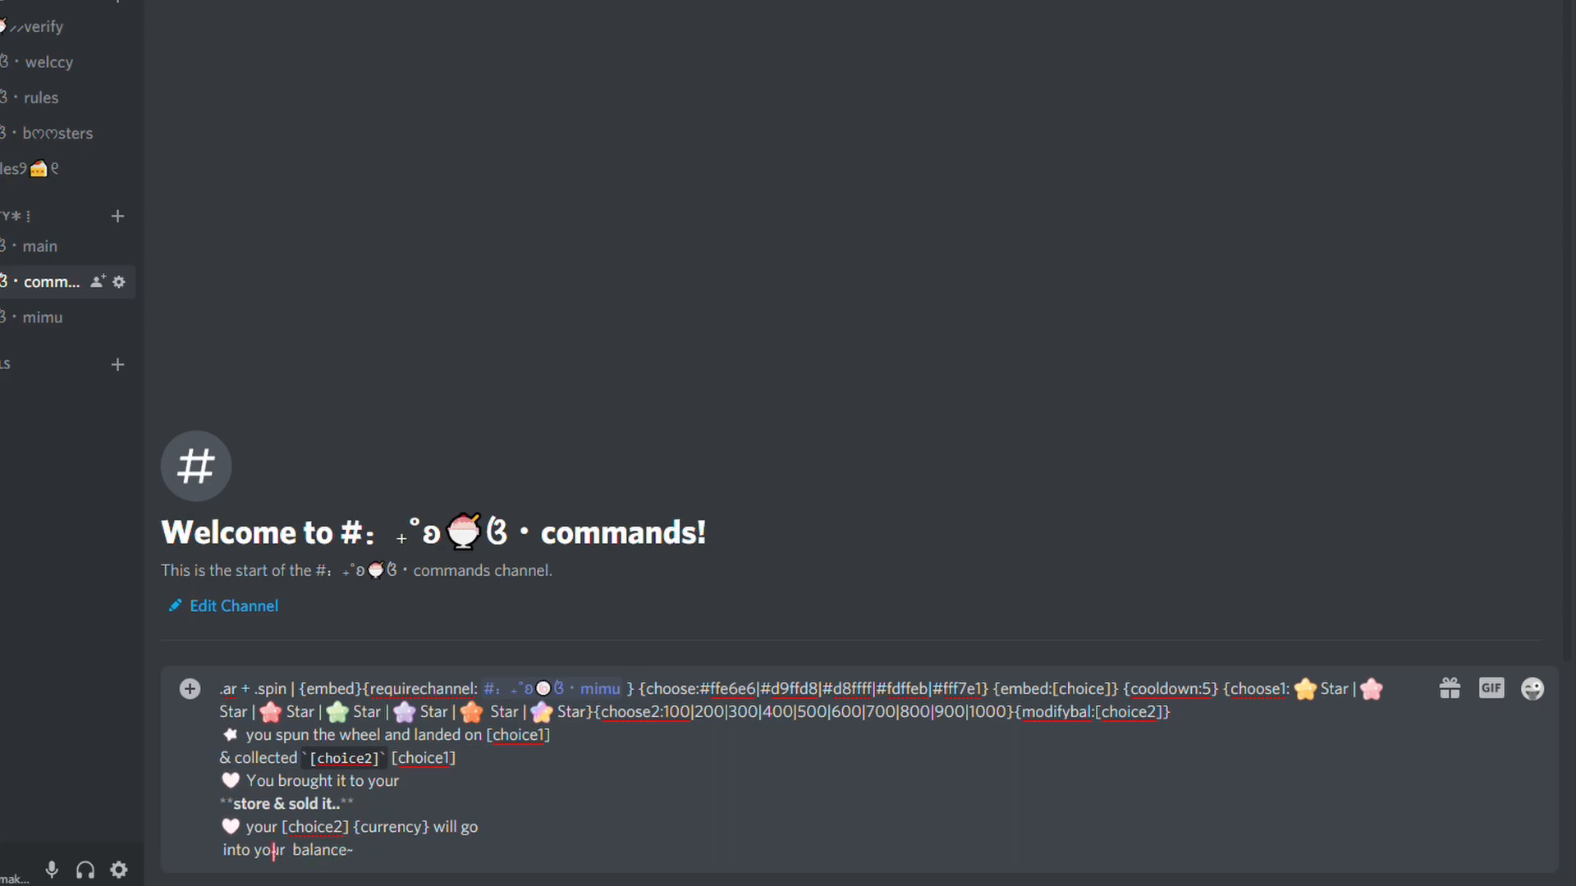
left_click_drag(285, 826, 346, 826)
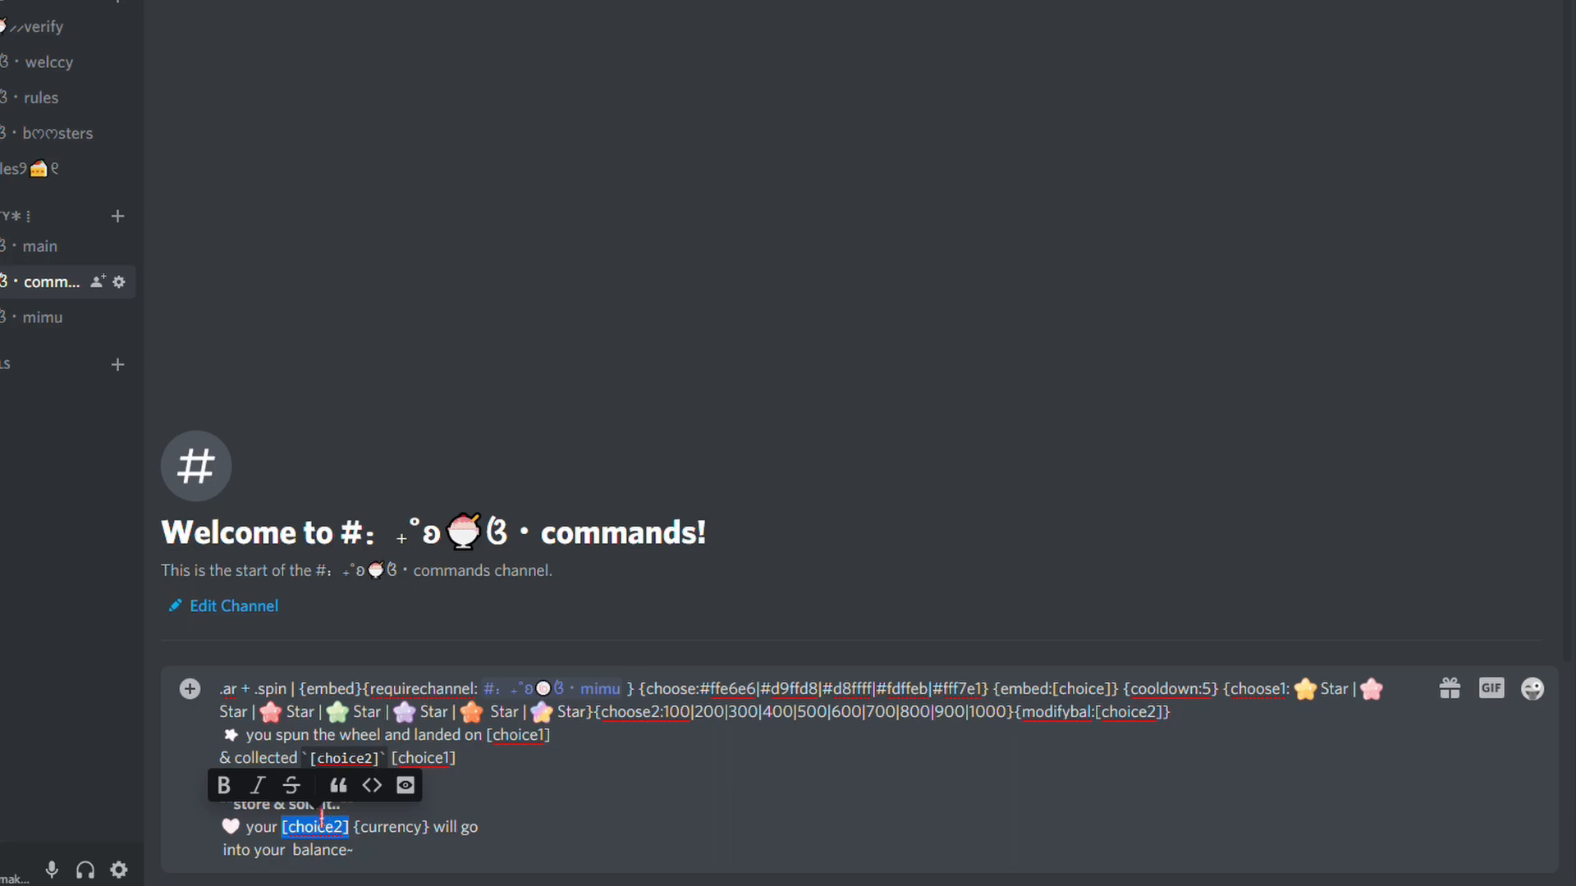
left_click(381, 790)
left_click(381, 790)
left_click(407, 866)
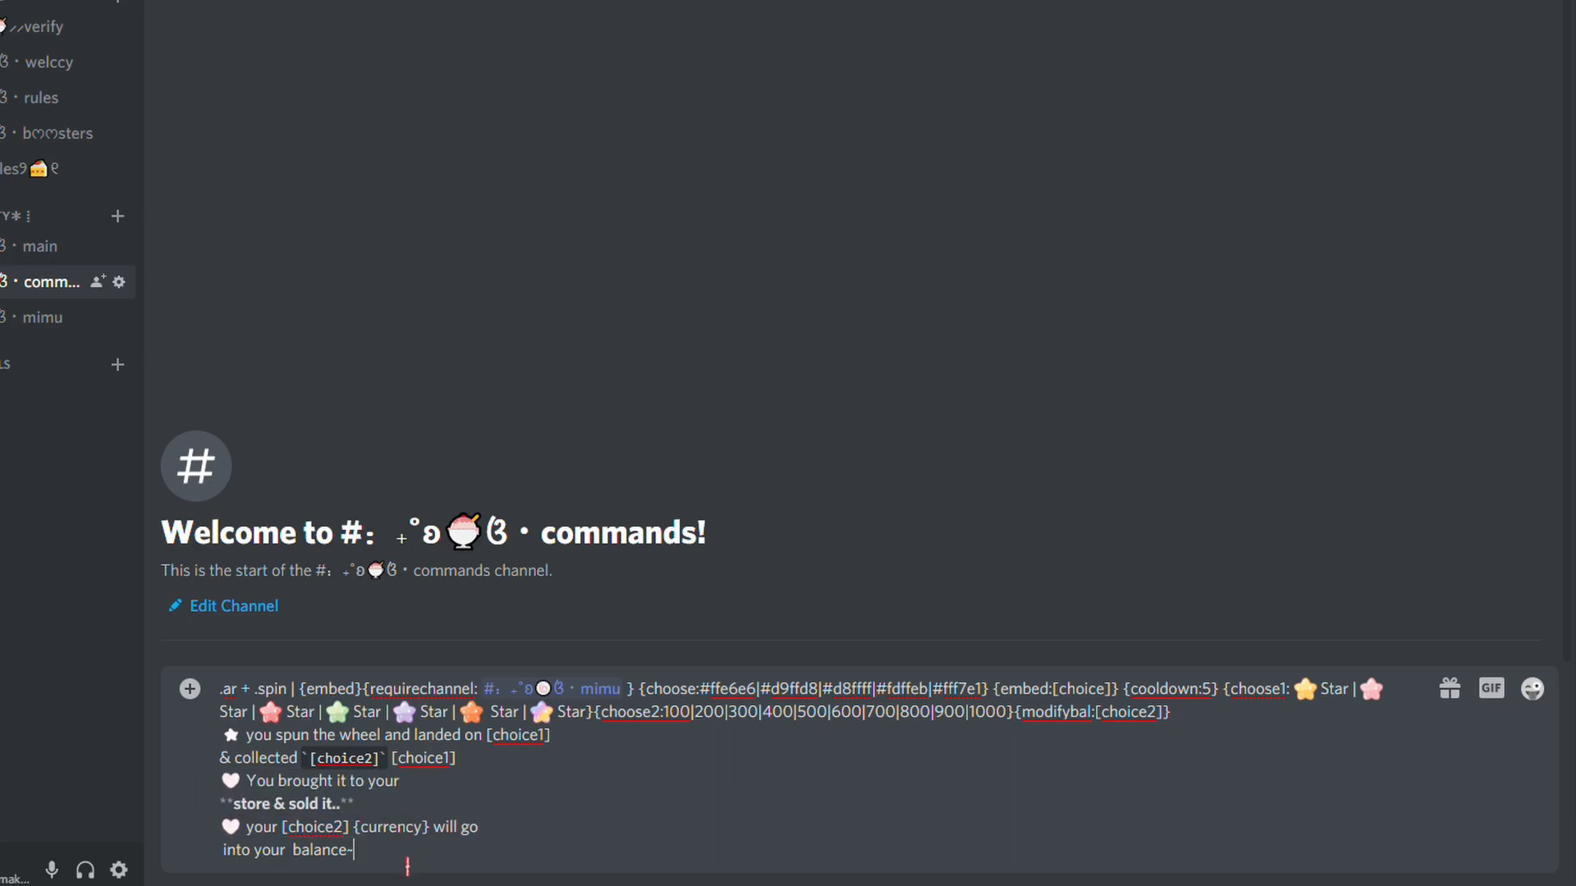
Send the finished .ar + .spin command and review Mimu's preview of the autoresponder.
key("Return")
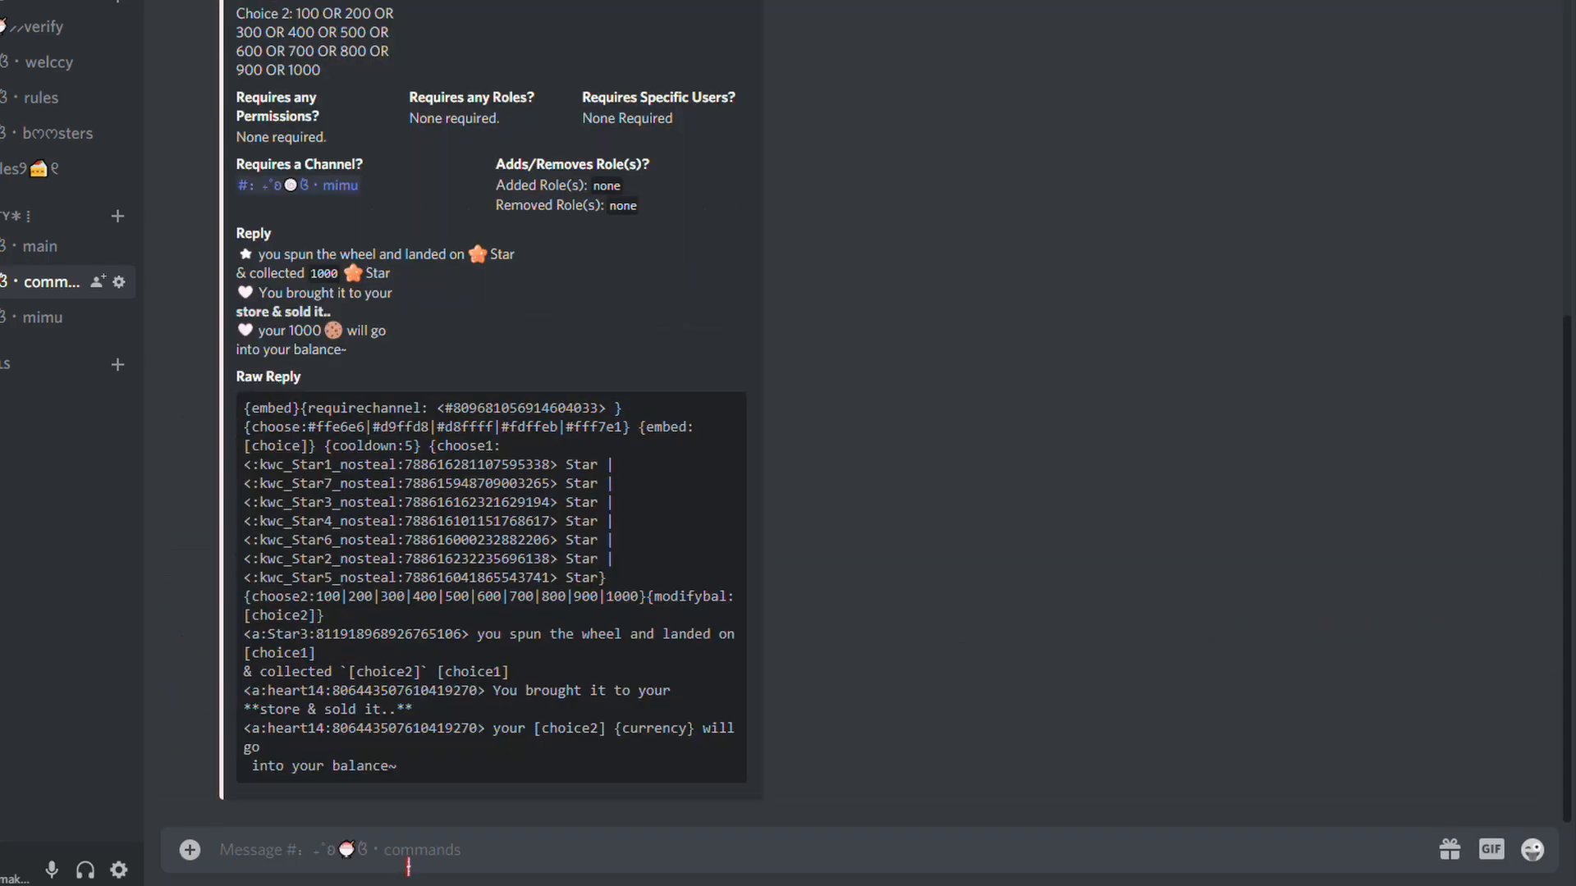
scroll(481, 575, "up", 3)
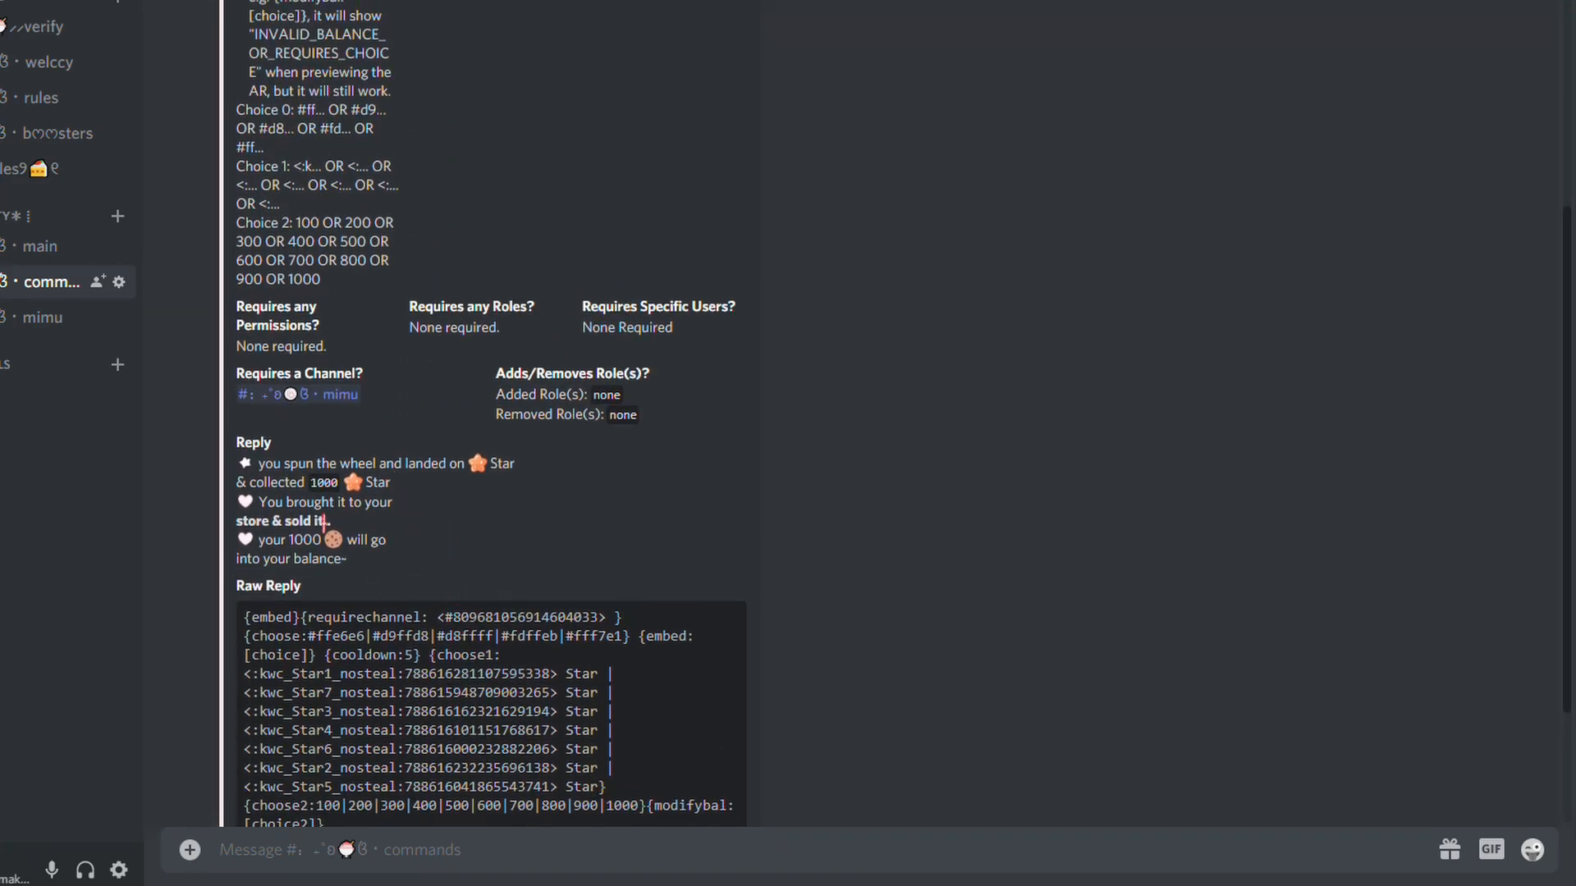
scroll(489, 639, "up", 1)
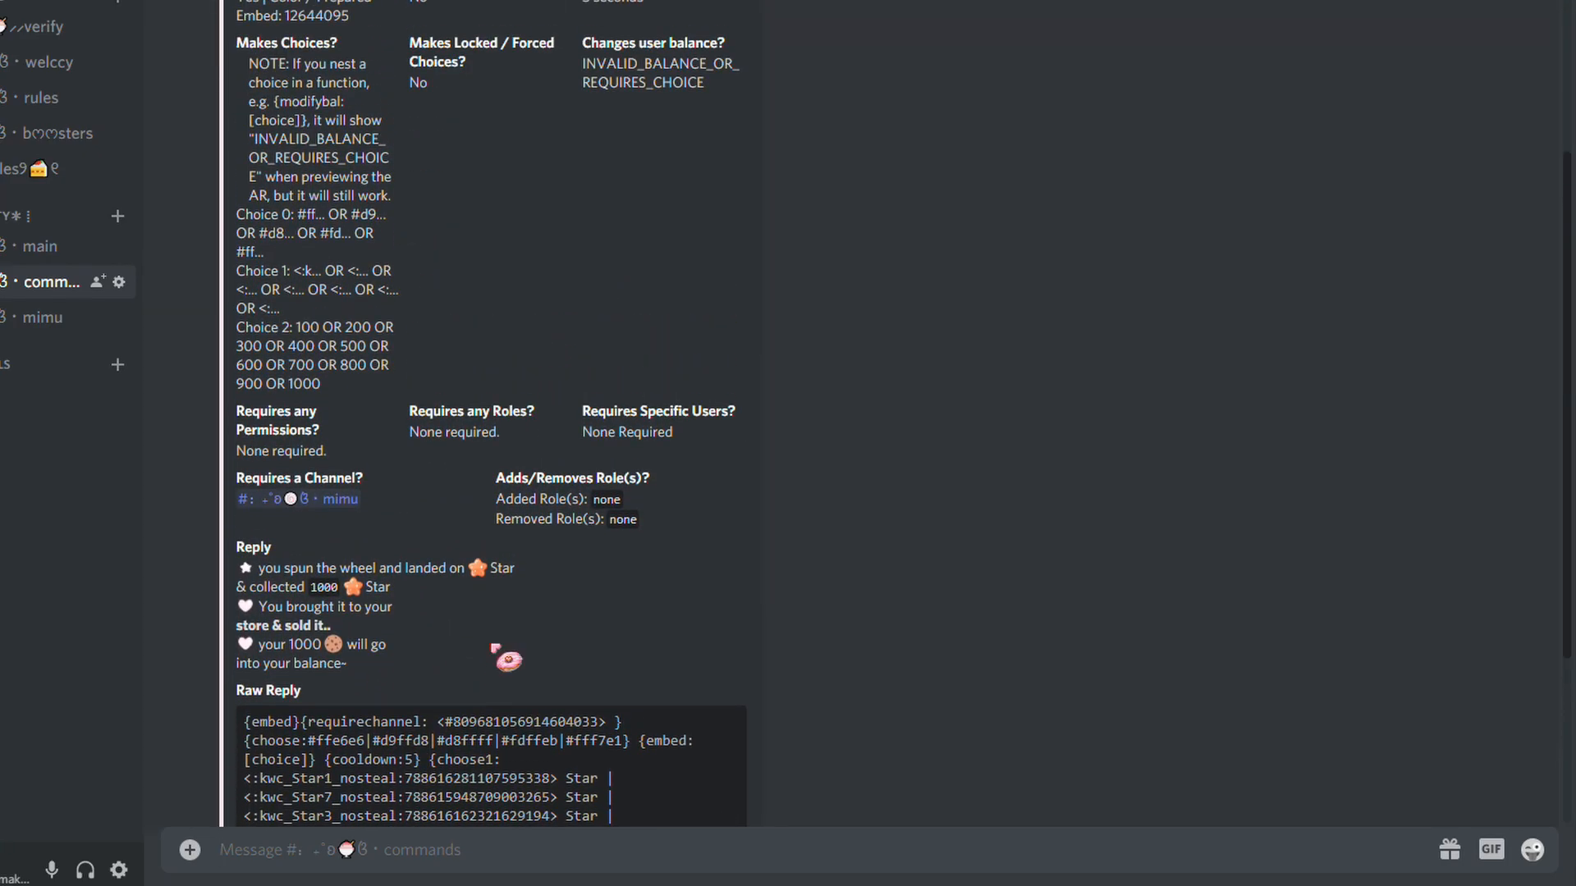
scroll(497, 654, "down", 3)
scroll(498, 657, "up", 8)
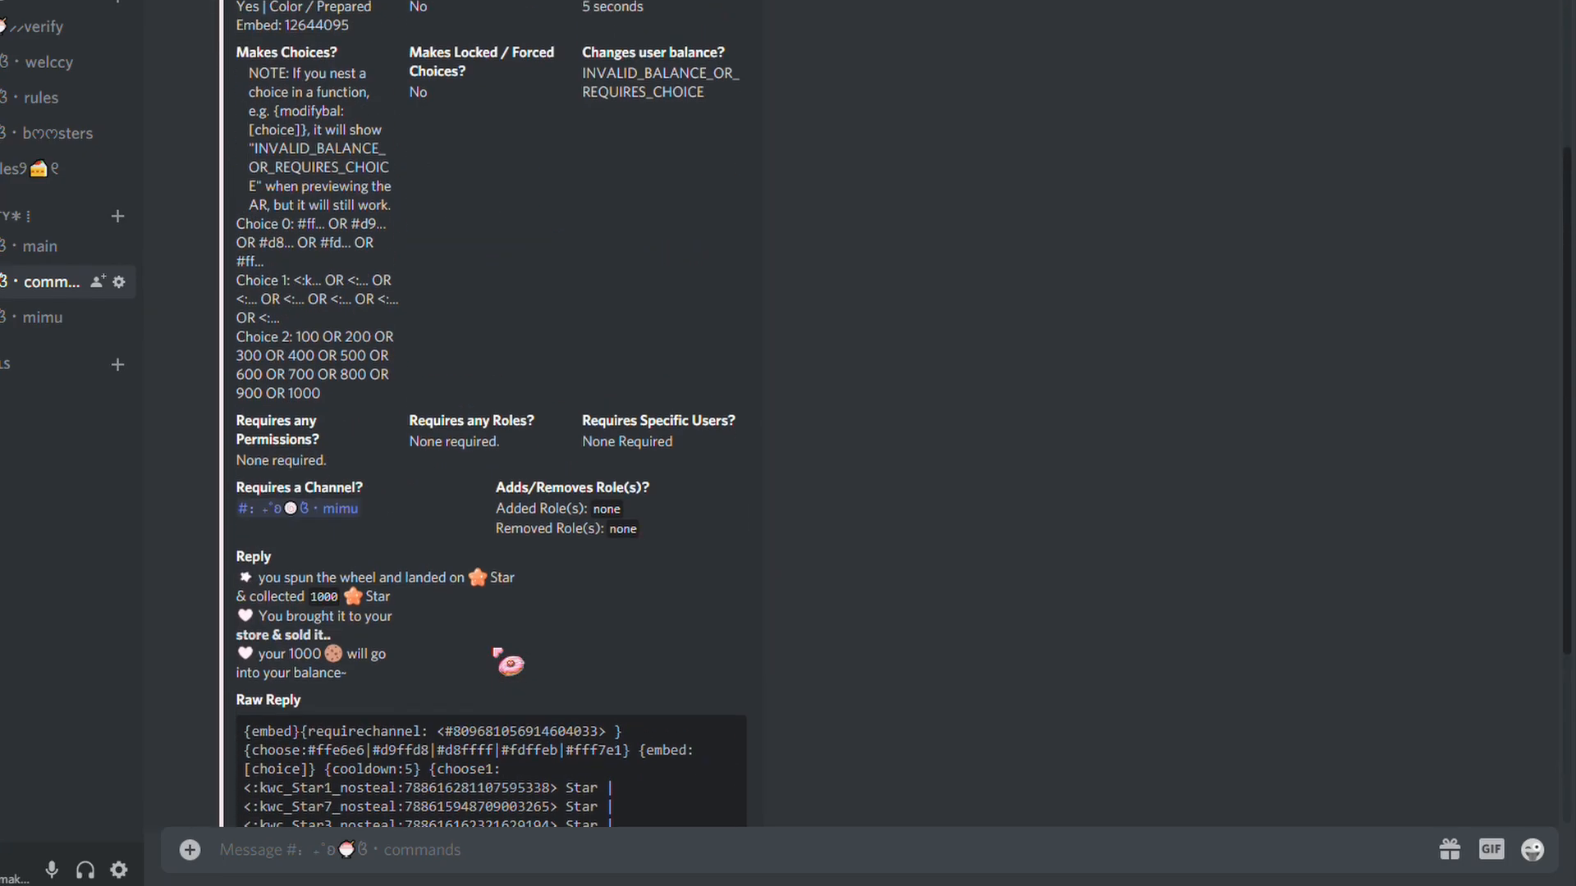
scroll(498, 657, "down", 8)
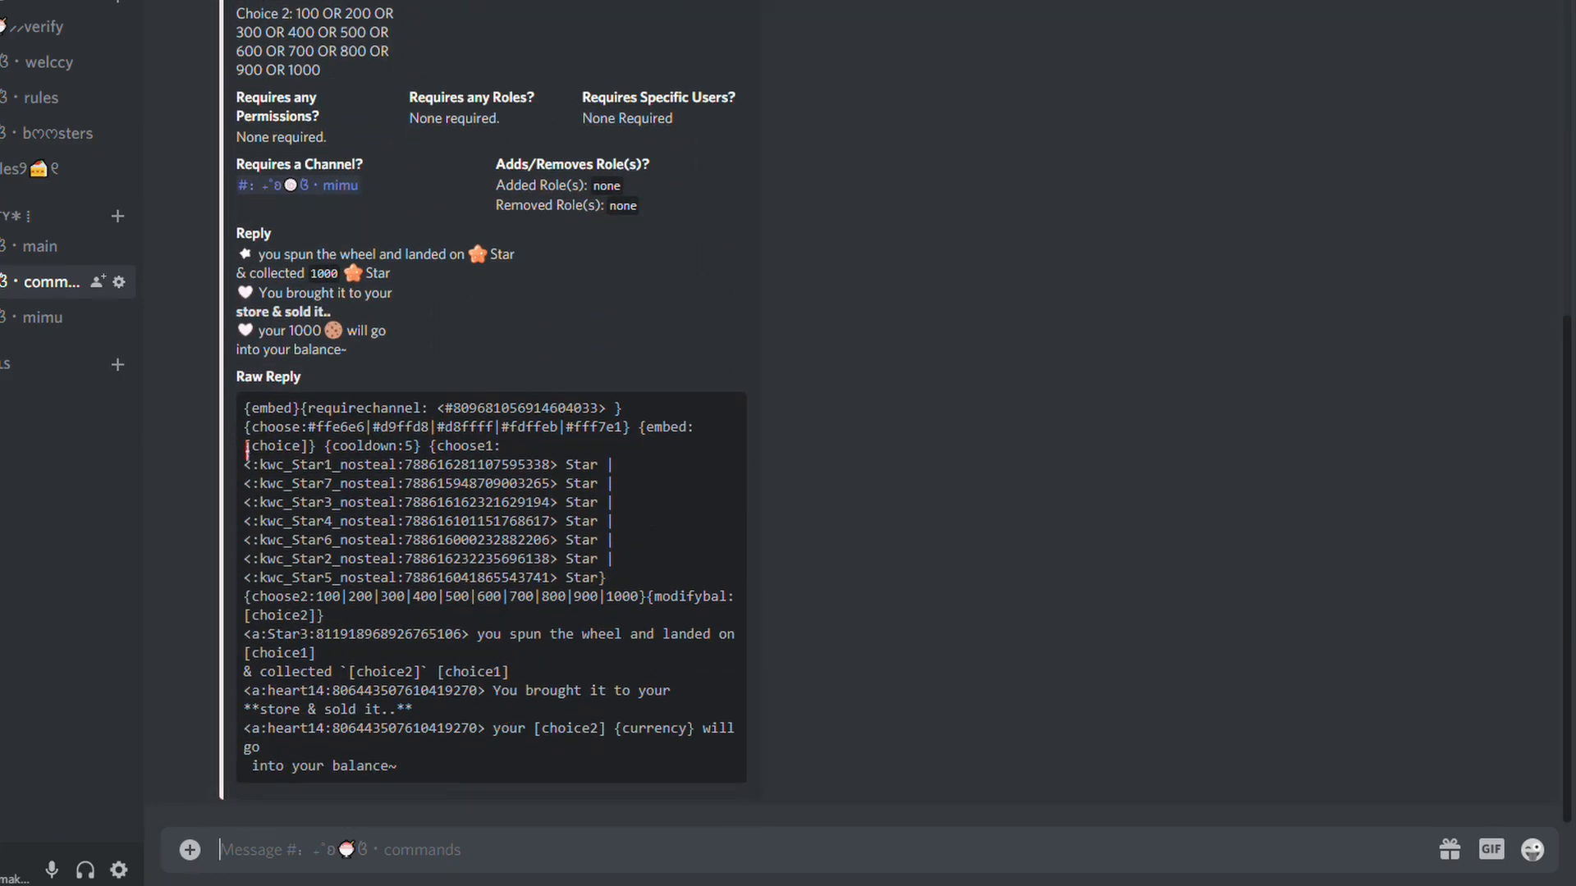
Test the autoresponder by sending .spin in the mimu channel.
left_click(39, 317)
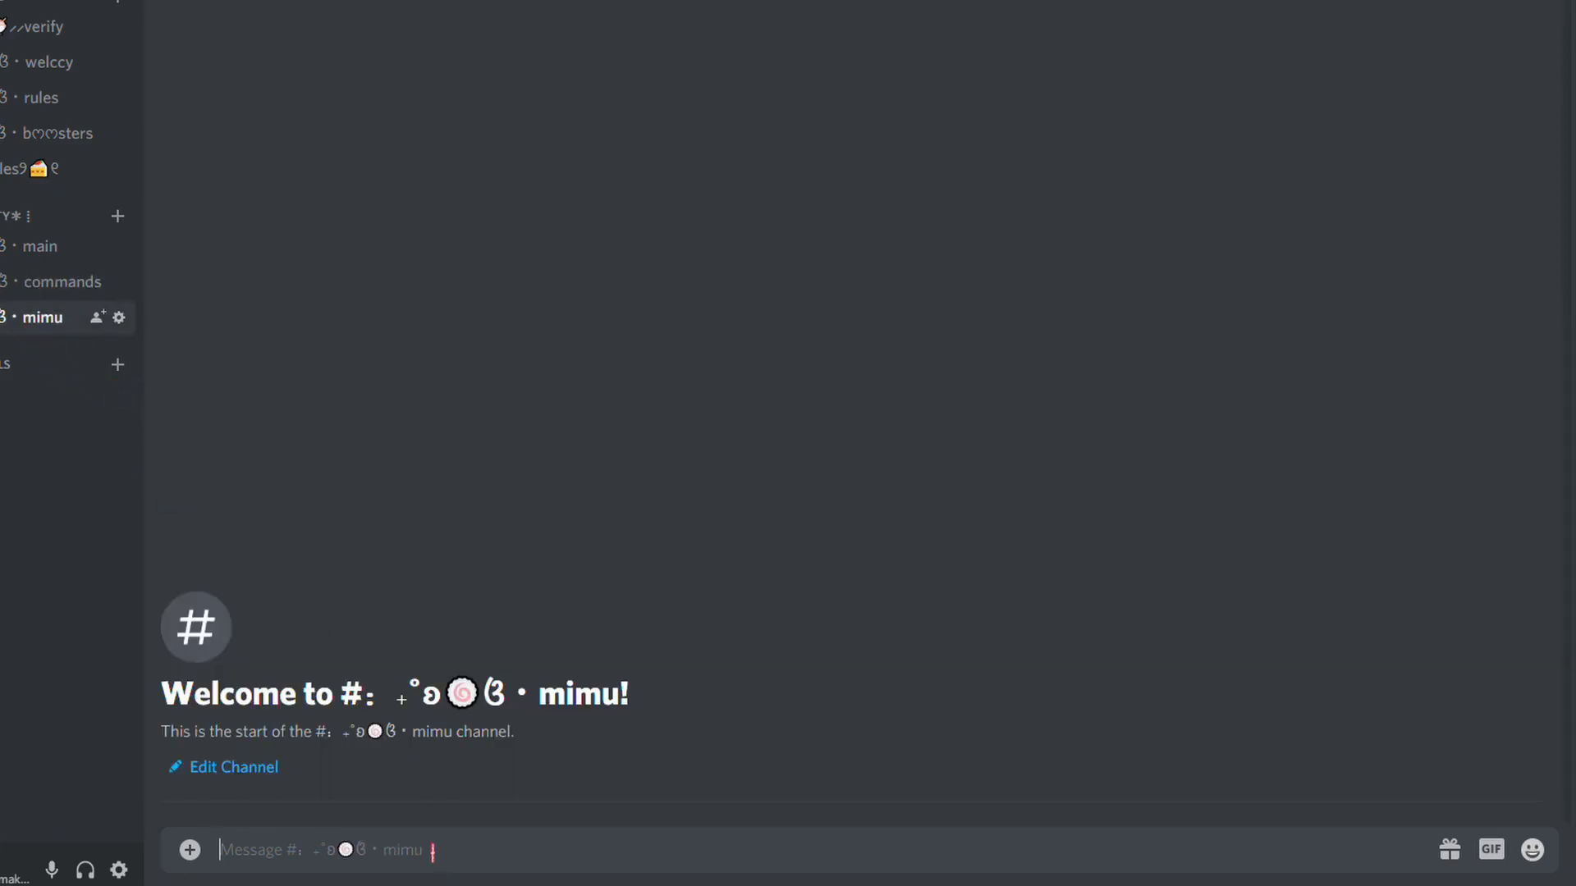
type(".spin")
key("Return")
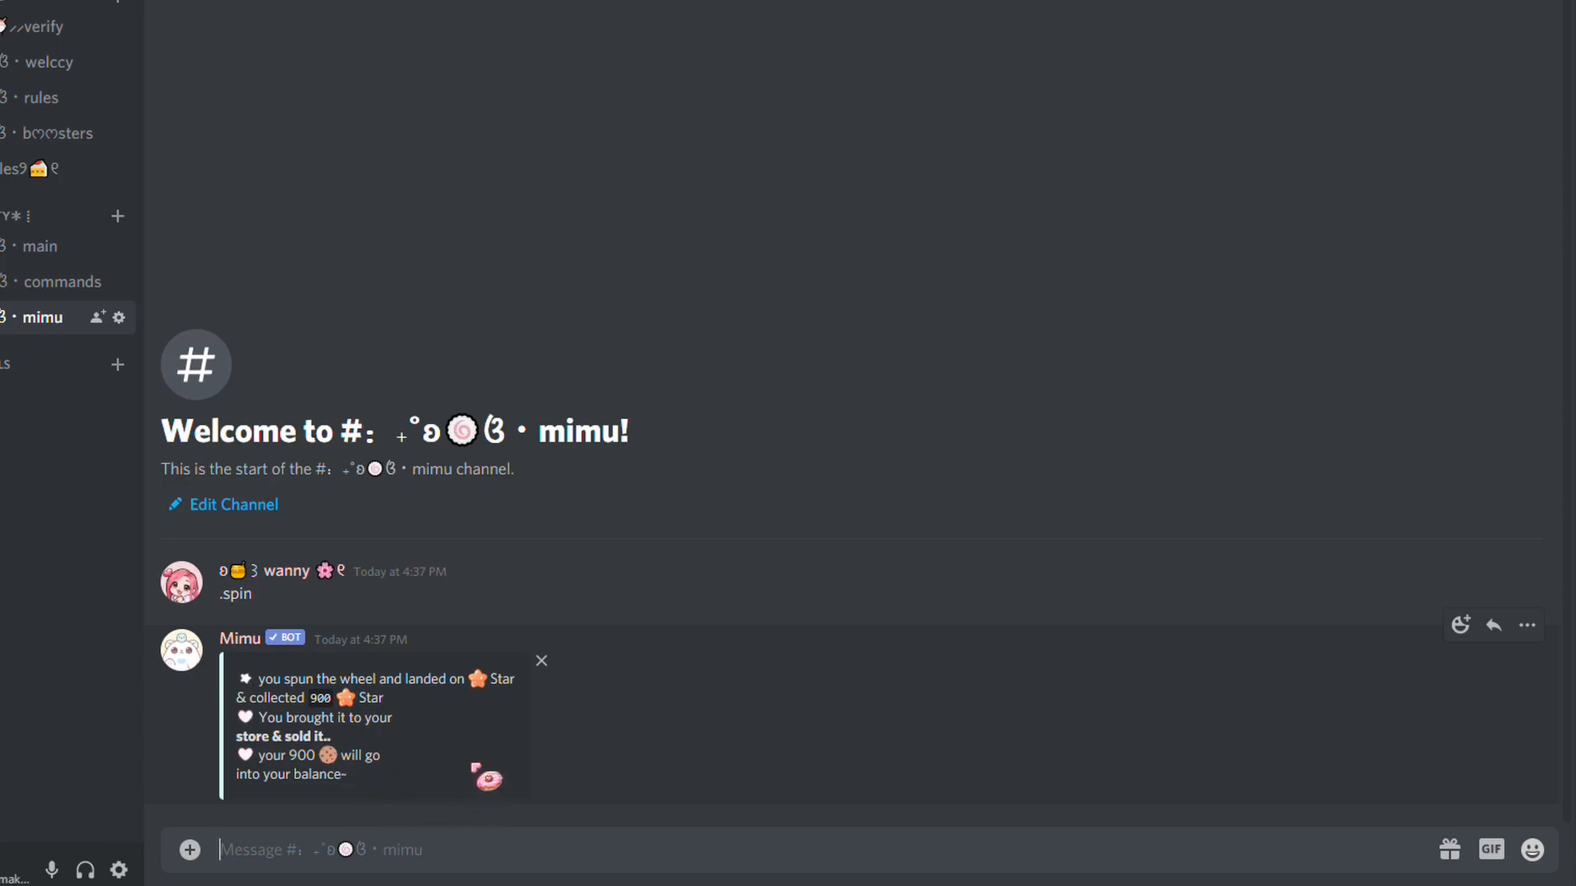
Begin a new autoresponder command in the commands channel with the trigger .bake, written as ".ar + .bake |".
left_click(12, 281)
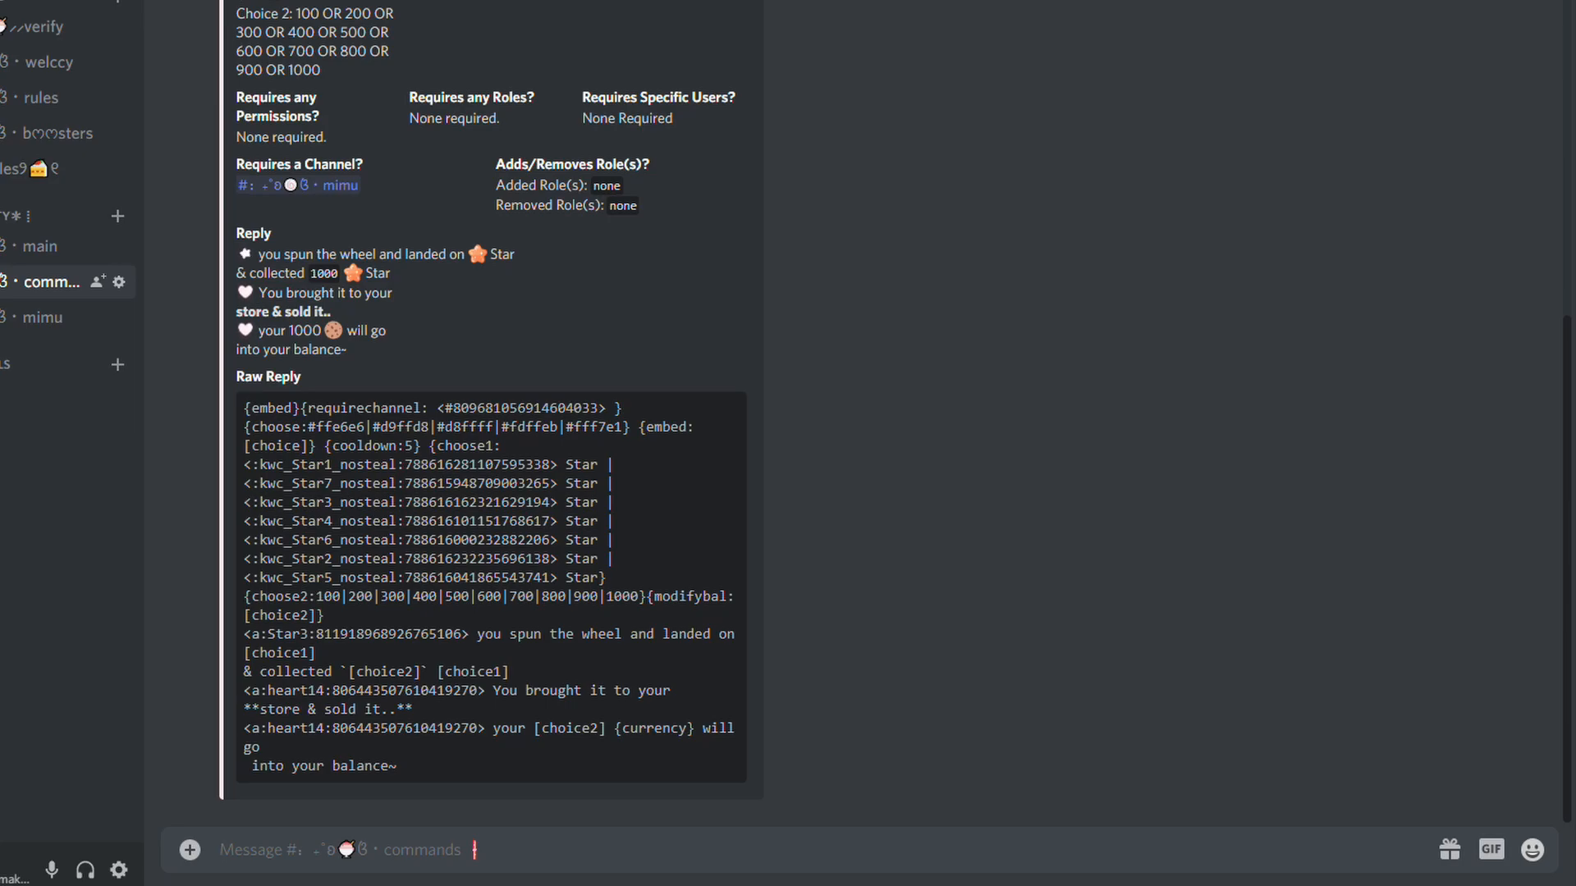
type(".ar")
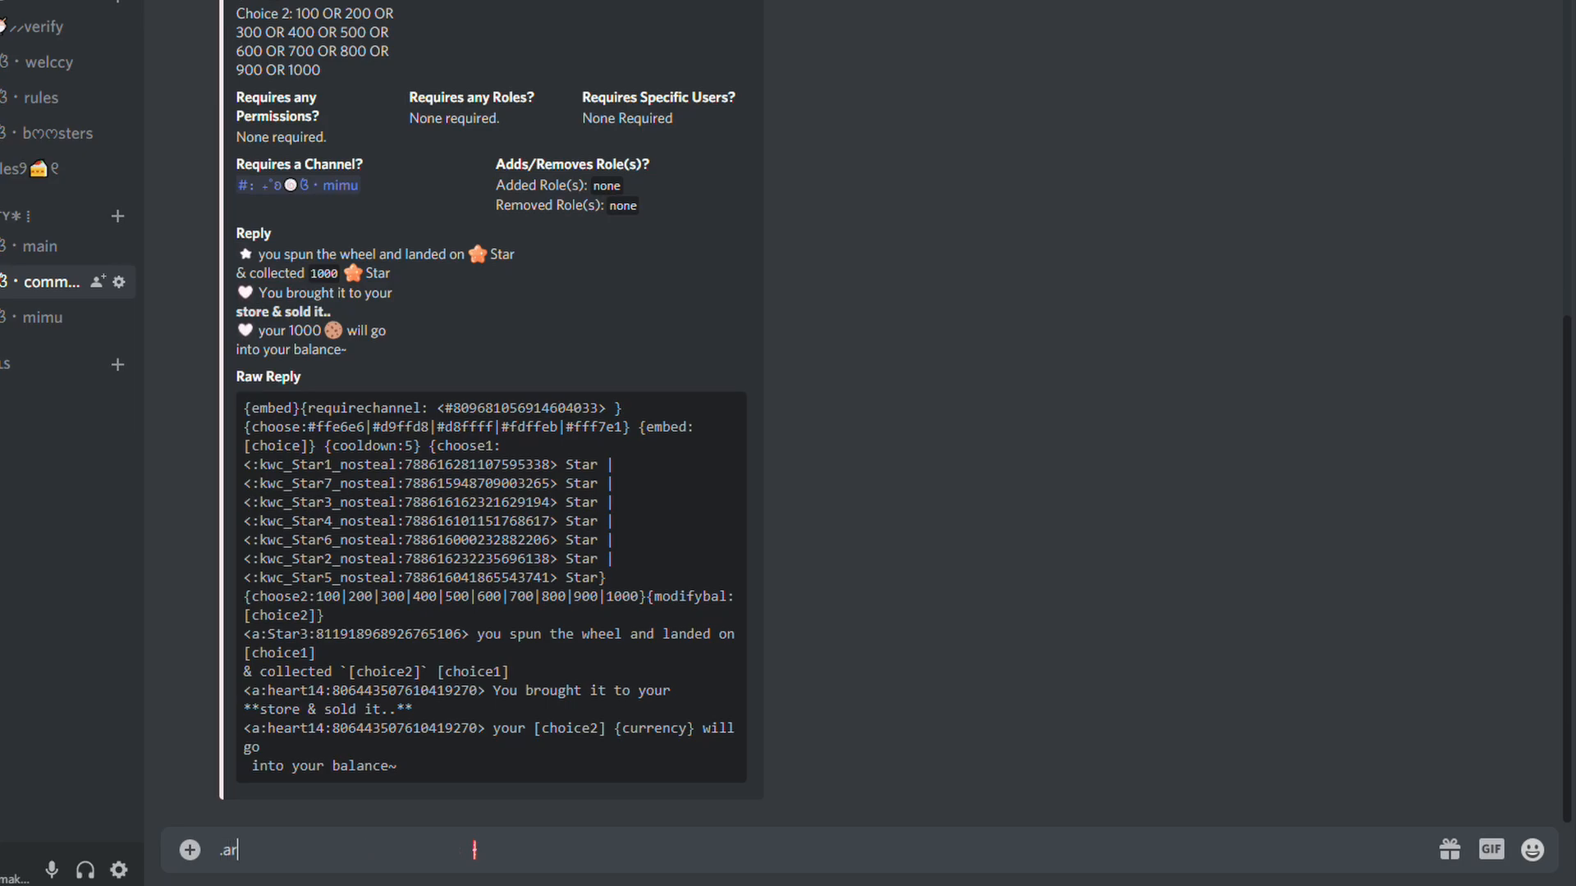
type(" + .bake |")
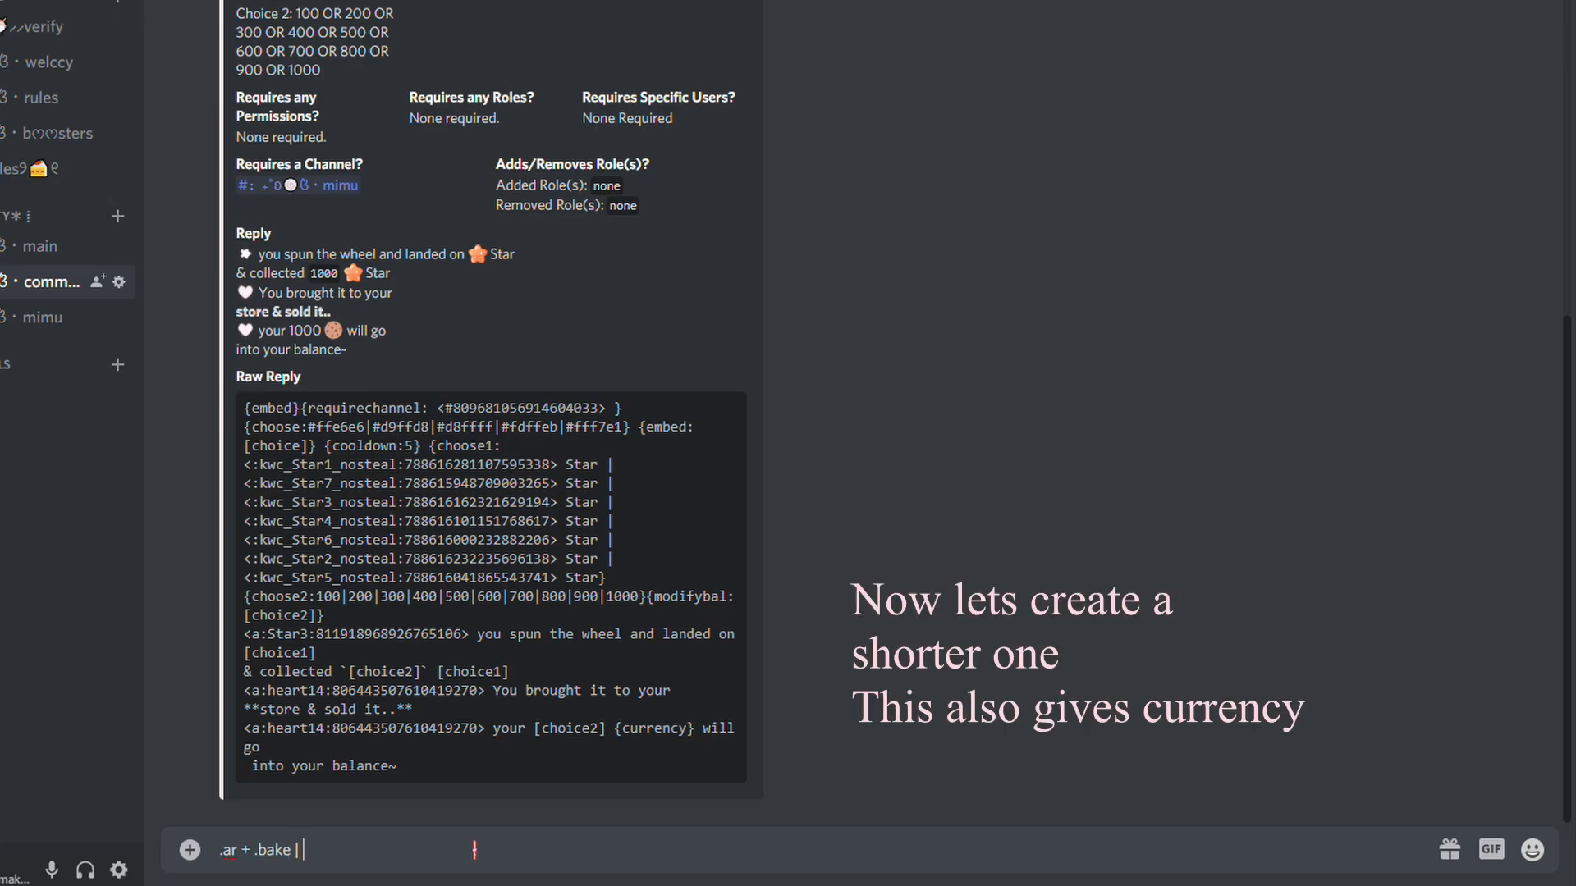
Copy the color #ffe6e6 from the sent .spin command and add it to the .bake command as {embed:#ffe6e6}.
scroll(549, 308, "up", 10)
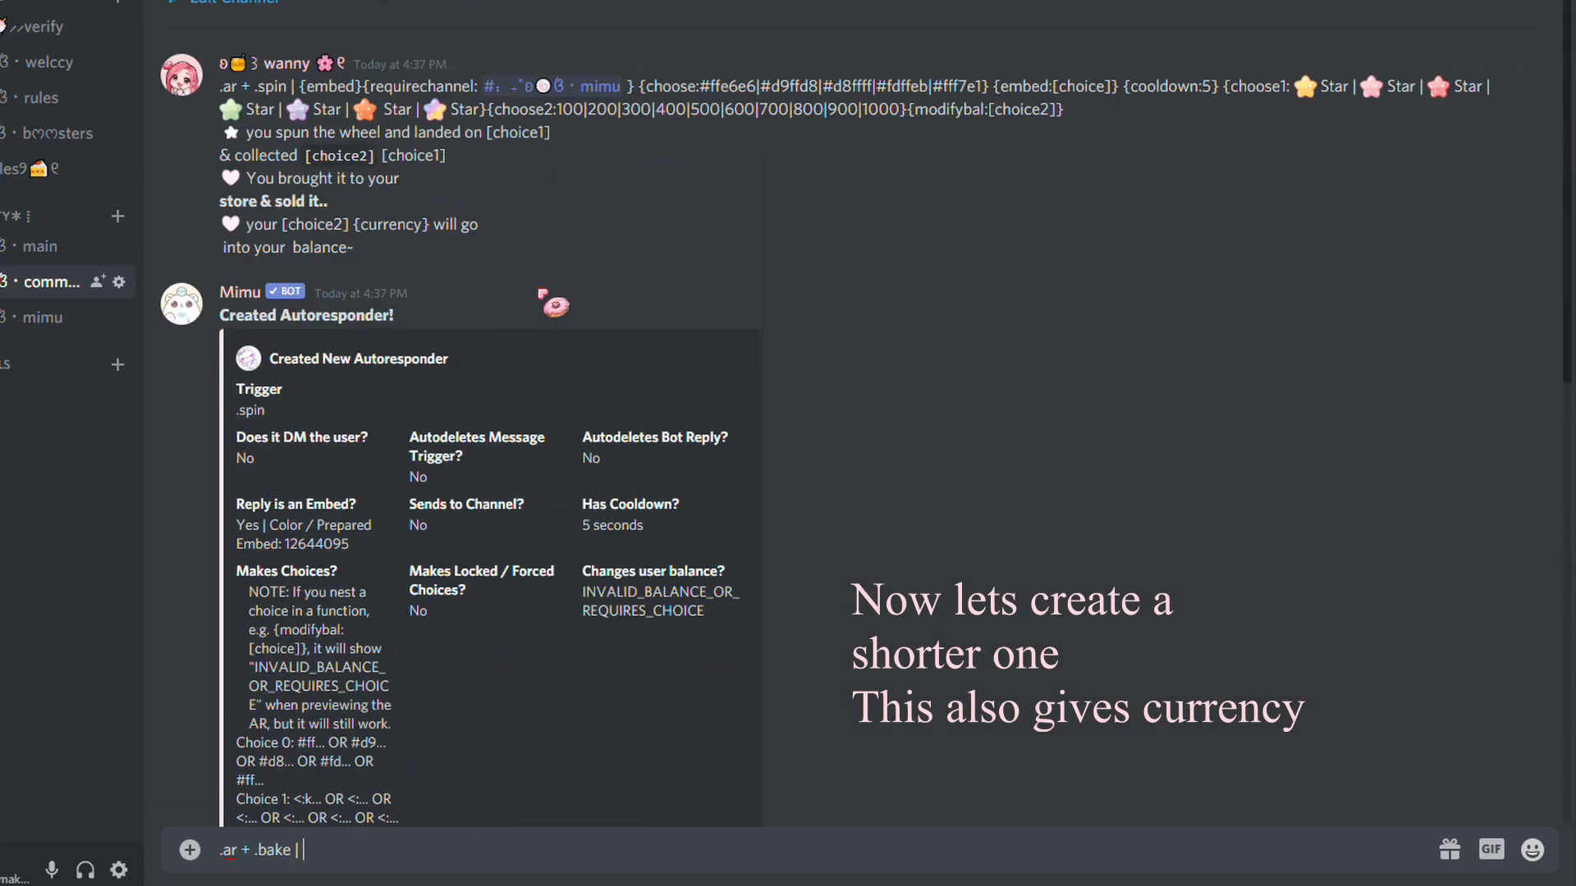
scroll(546, 299, "up", 2)
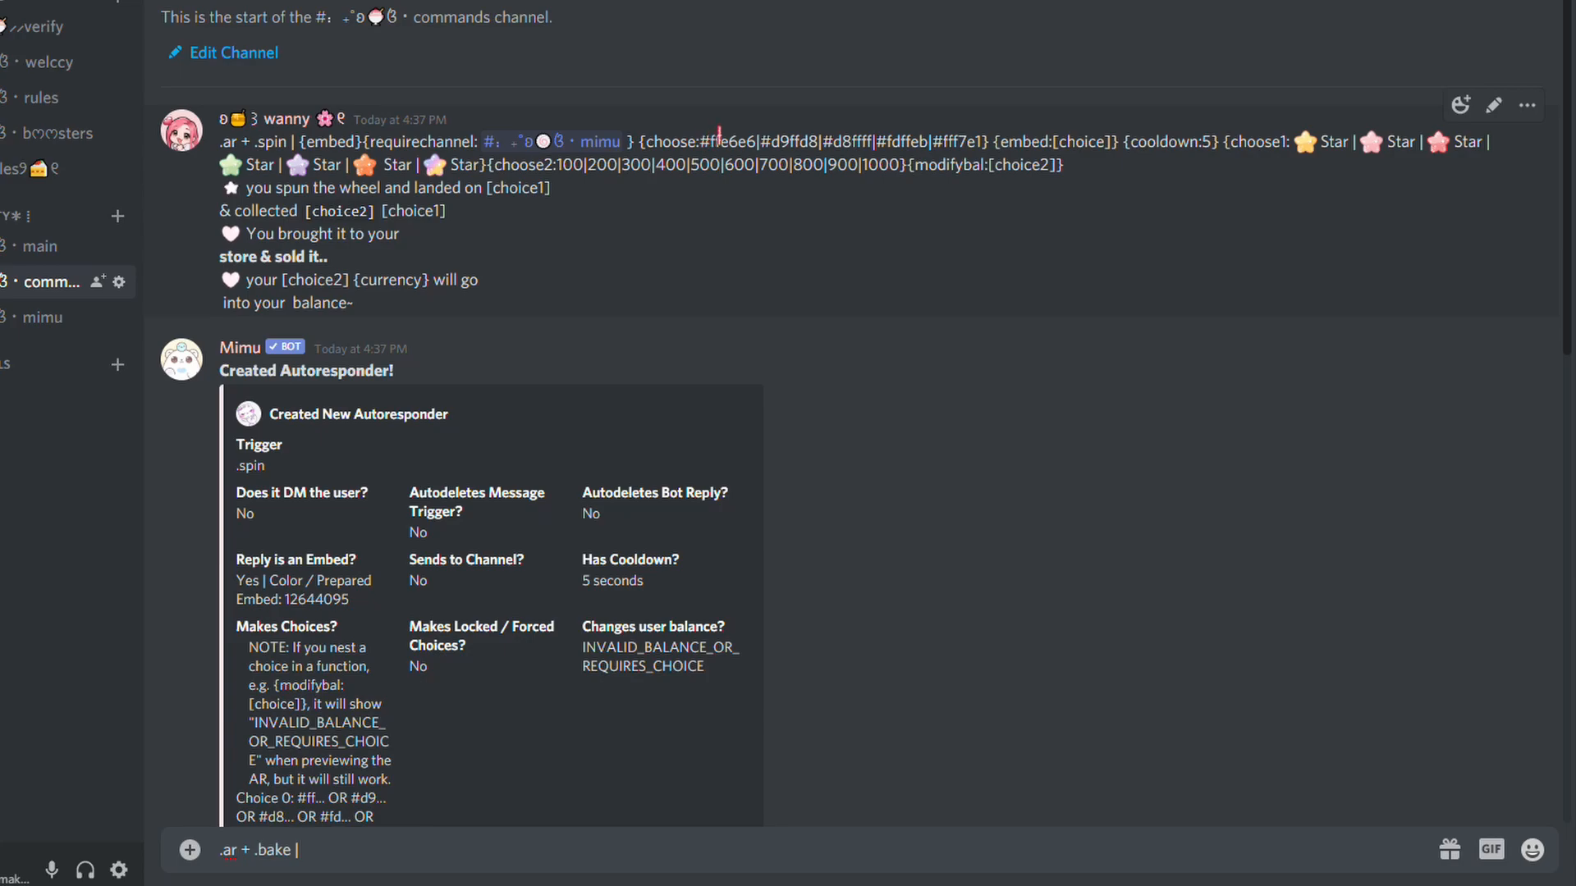
left_click_drag(710, 141, 816, 141)
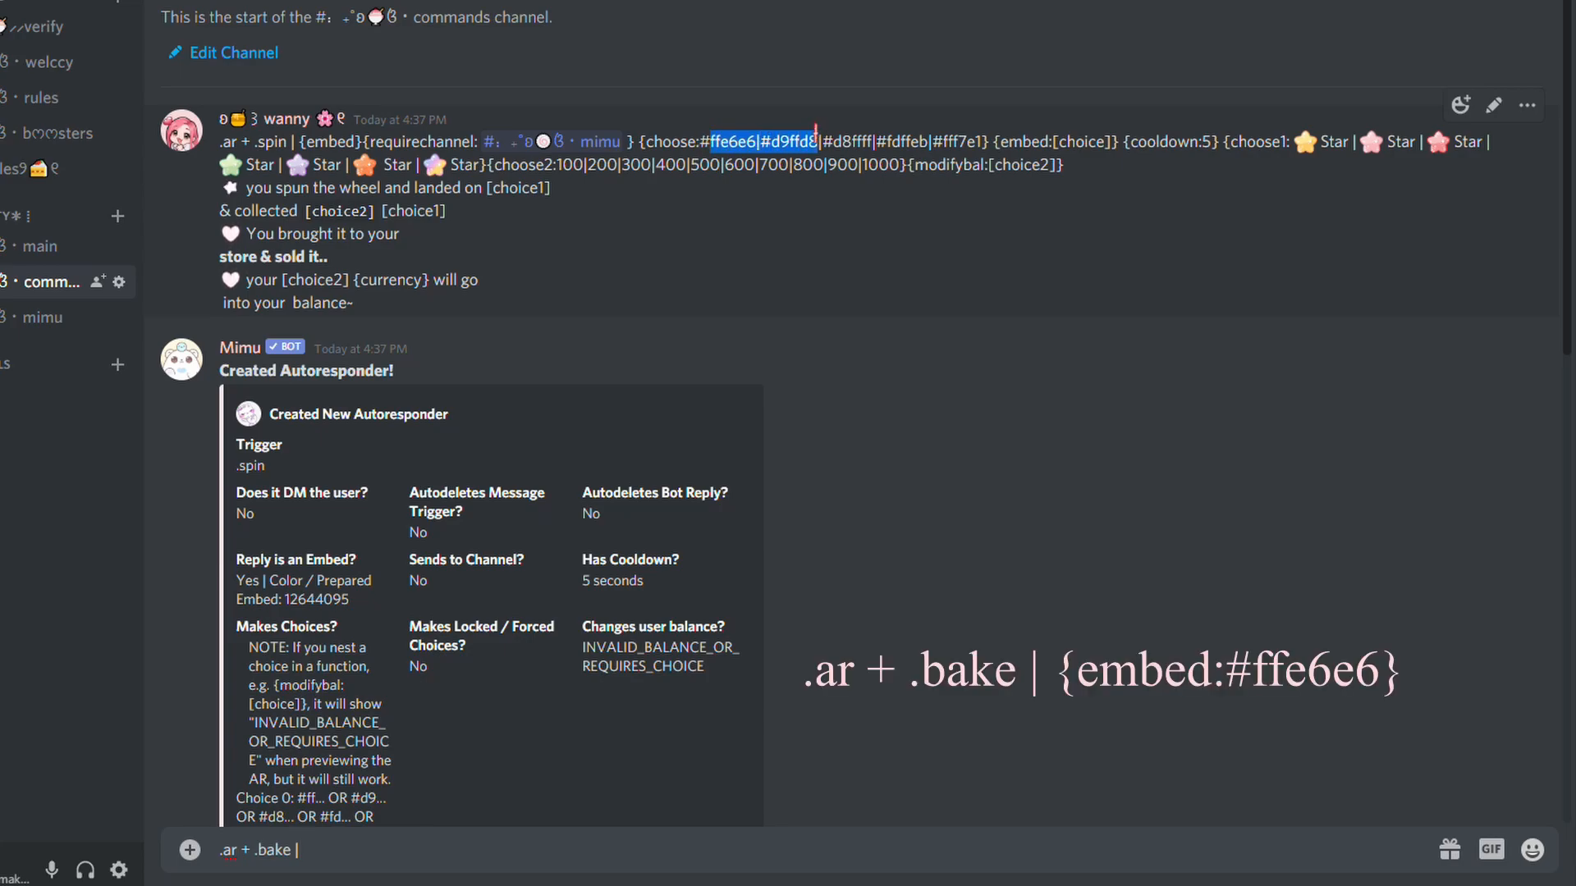
left_click(722, 141)
left_click_drag(699, 141, 754, 144)
key("ctrl+c")
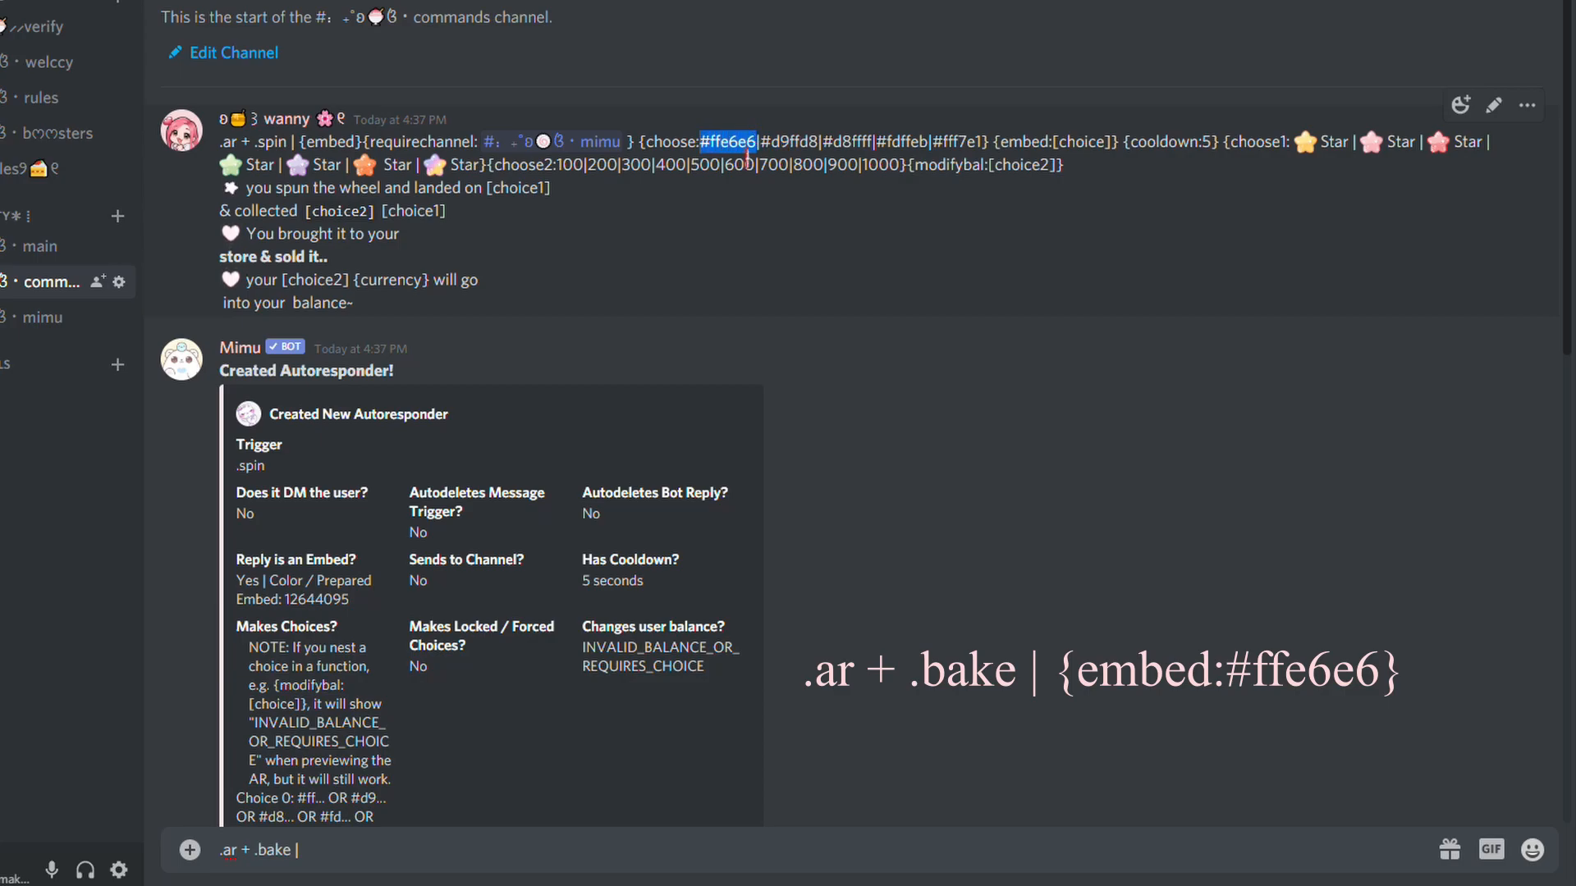
left_click(361, 846)
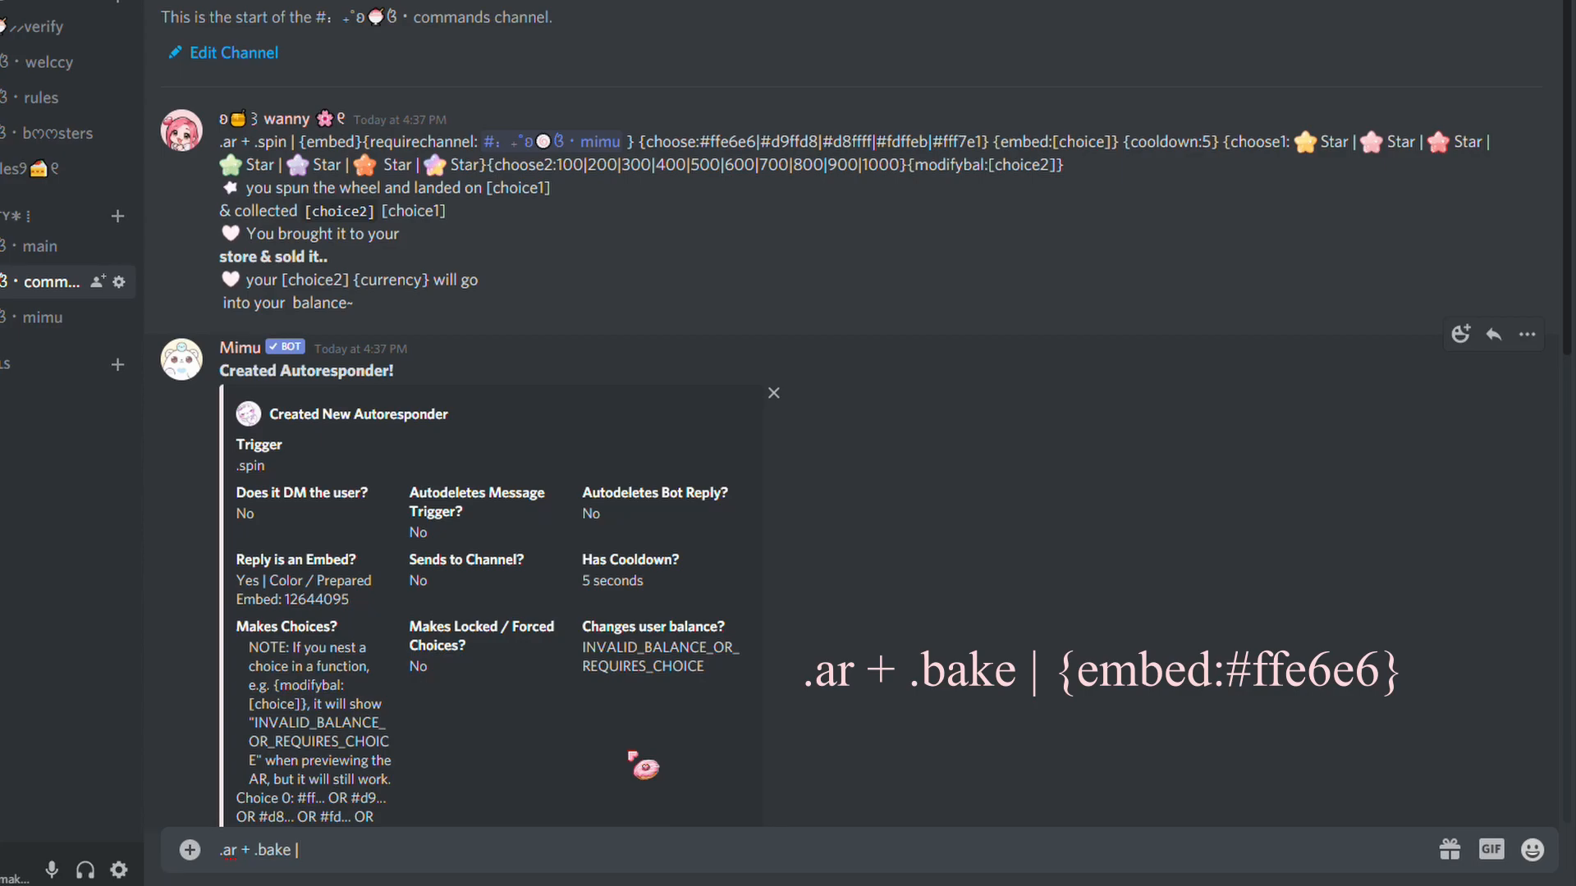
type("{embed")
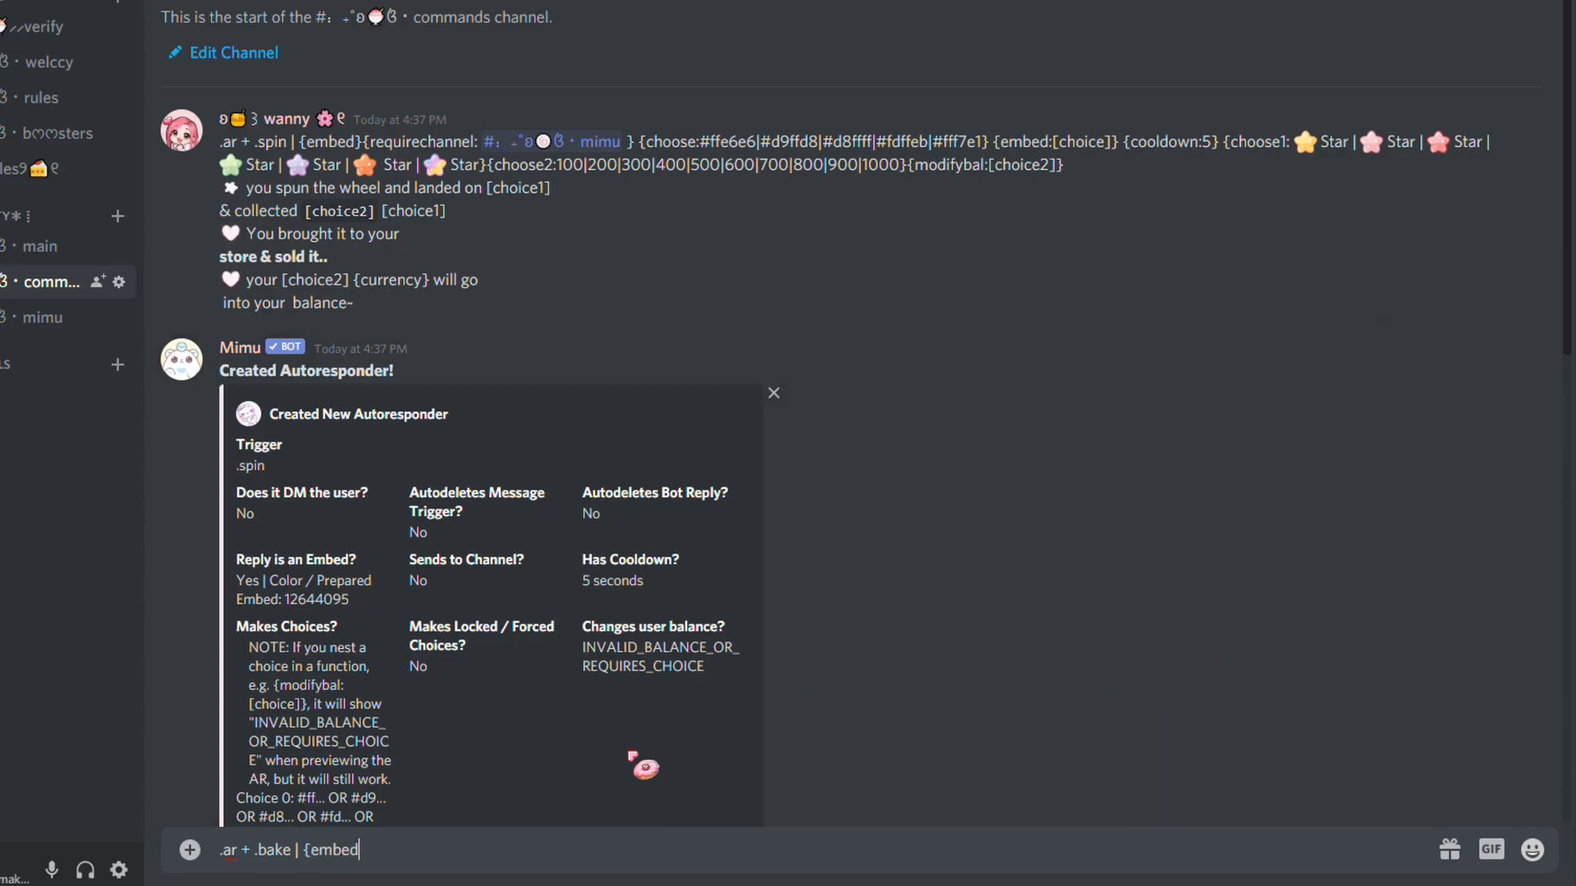
type(":")
key("ctrl+v")
type("}{mod")
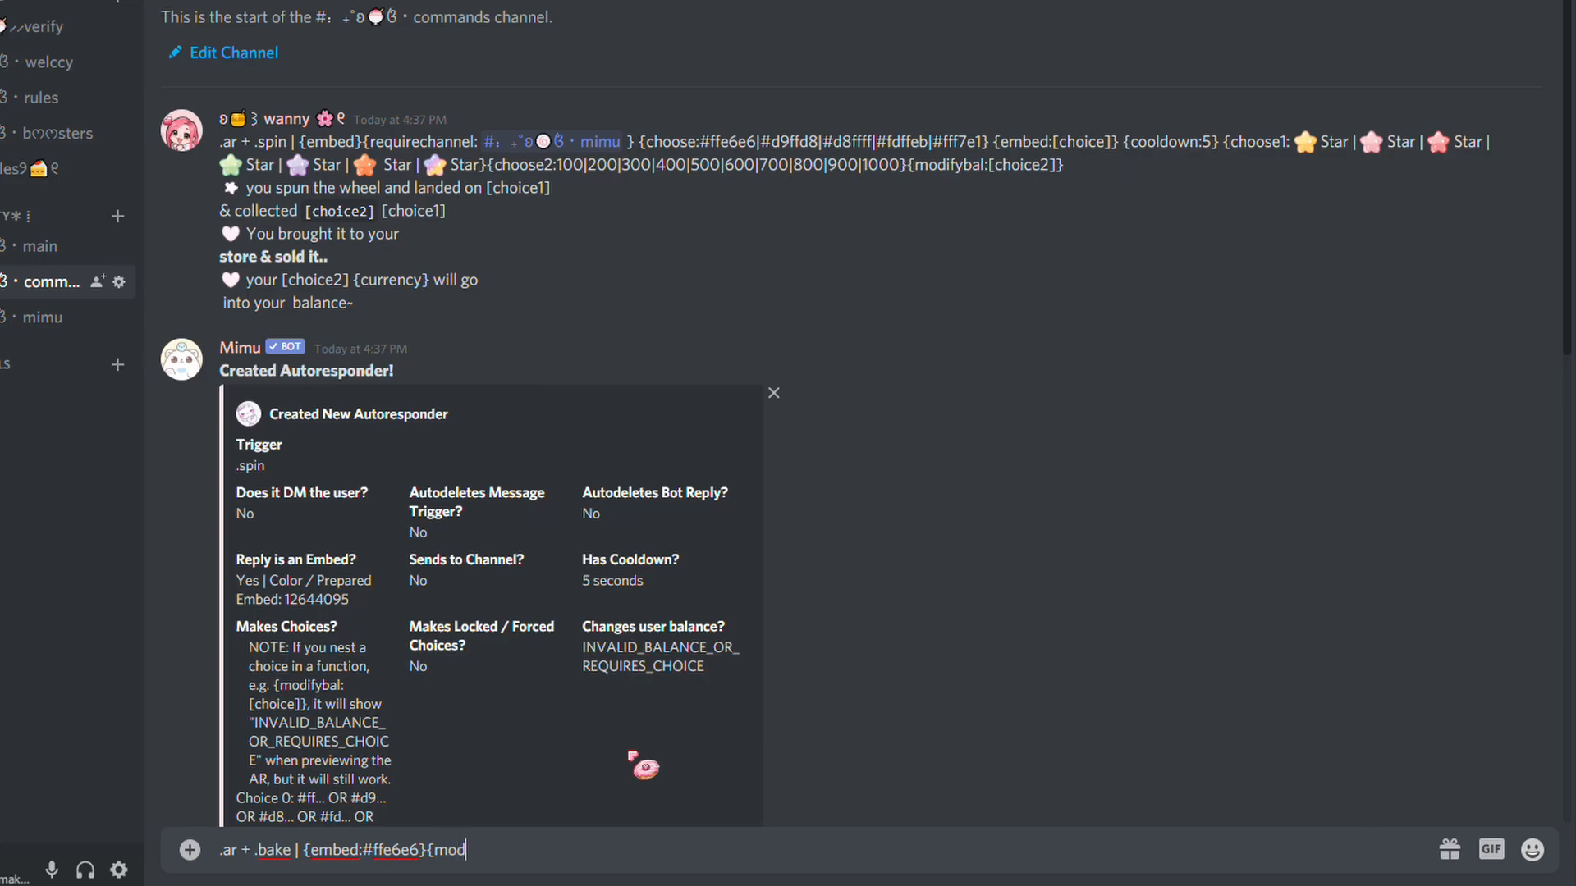
Add {modifybal:300}, {cooldown:5} and a {requirechannel:} function naming the mimu channel, ending with a line break.
type("ifybal")
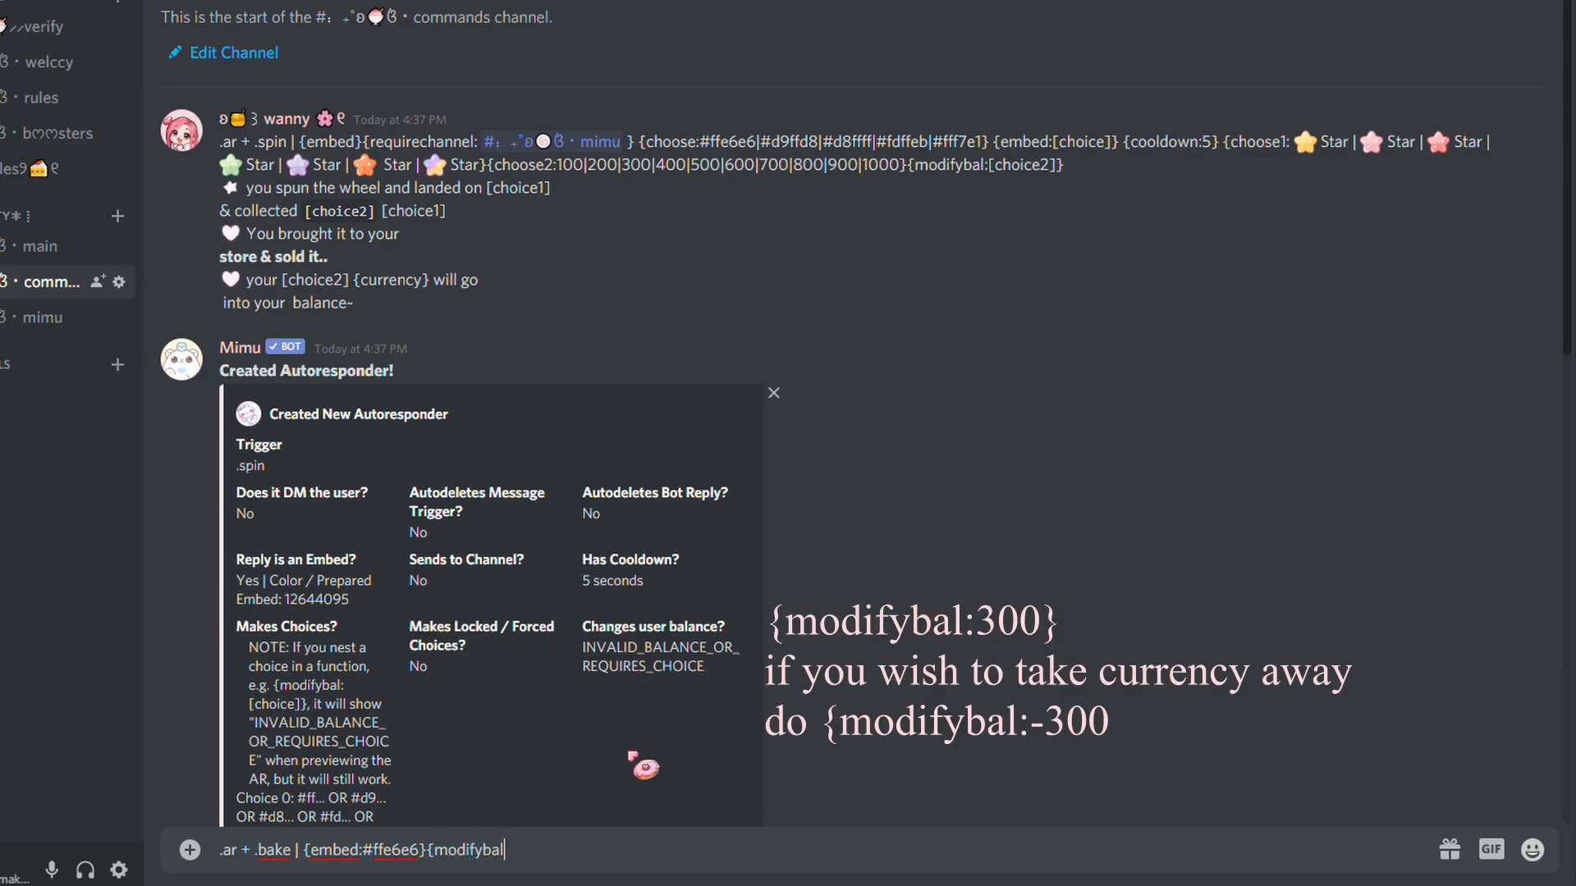
scroll(644, 767, "down", 5)
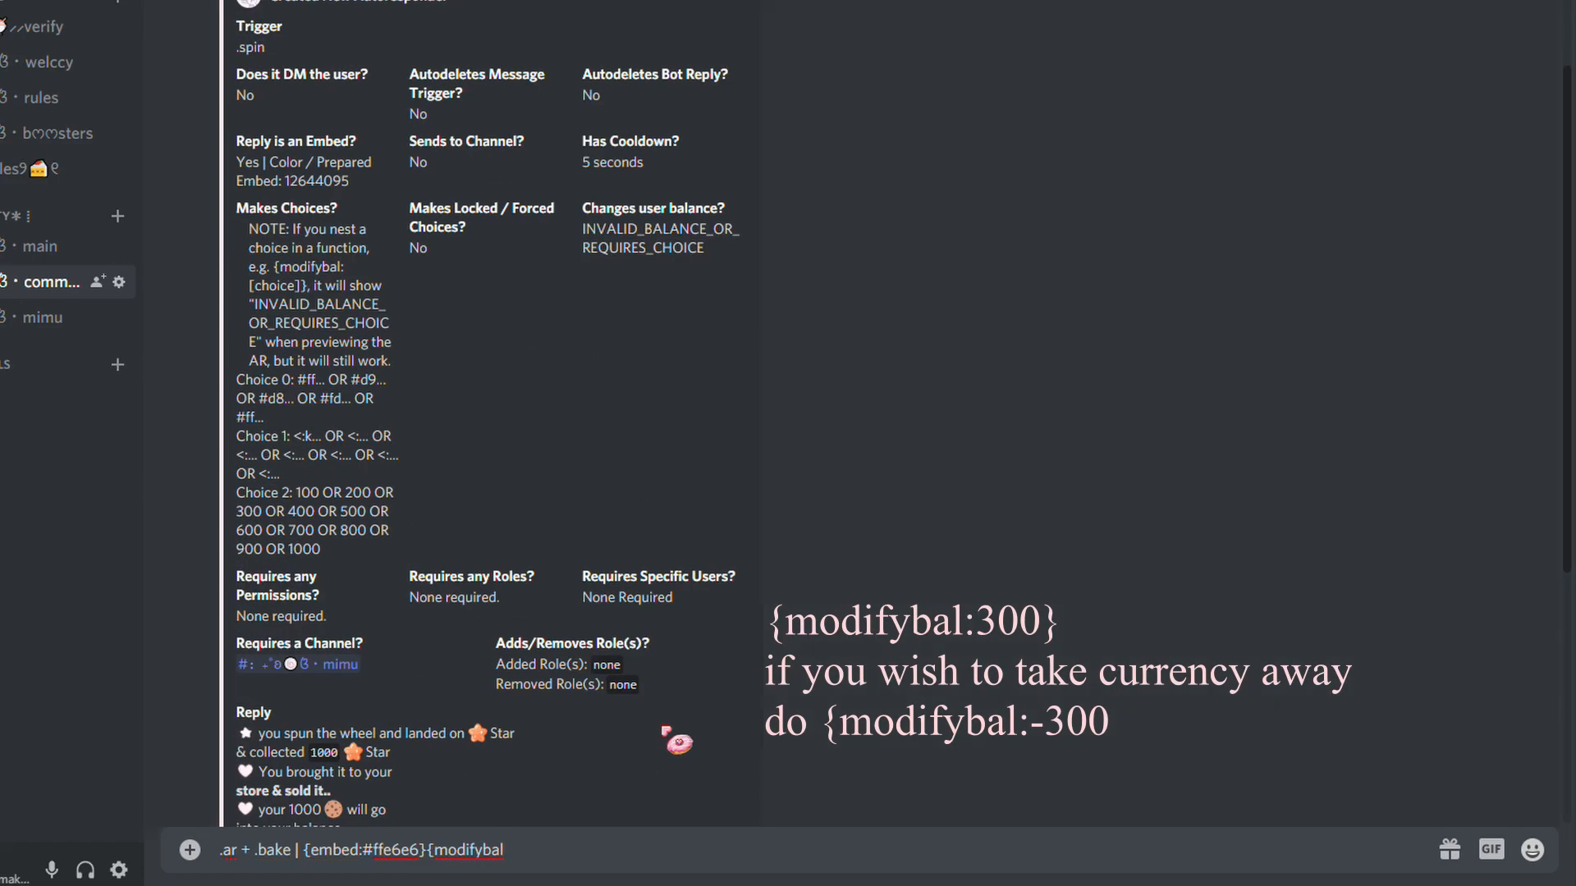
type(":300")
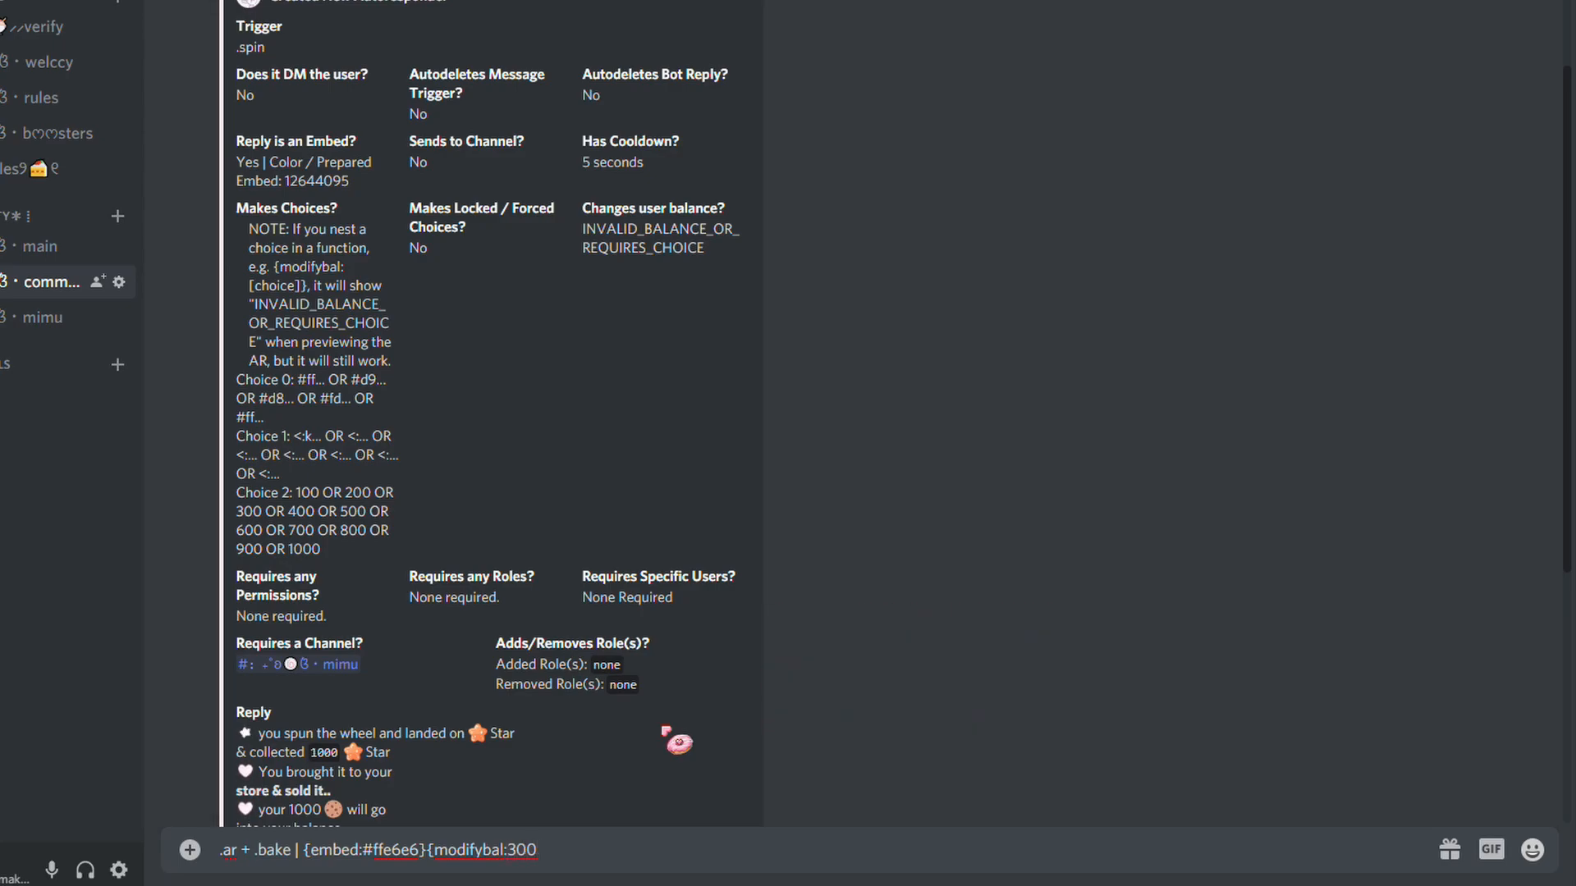
type("}{cooldown:5}{requirechan")
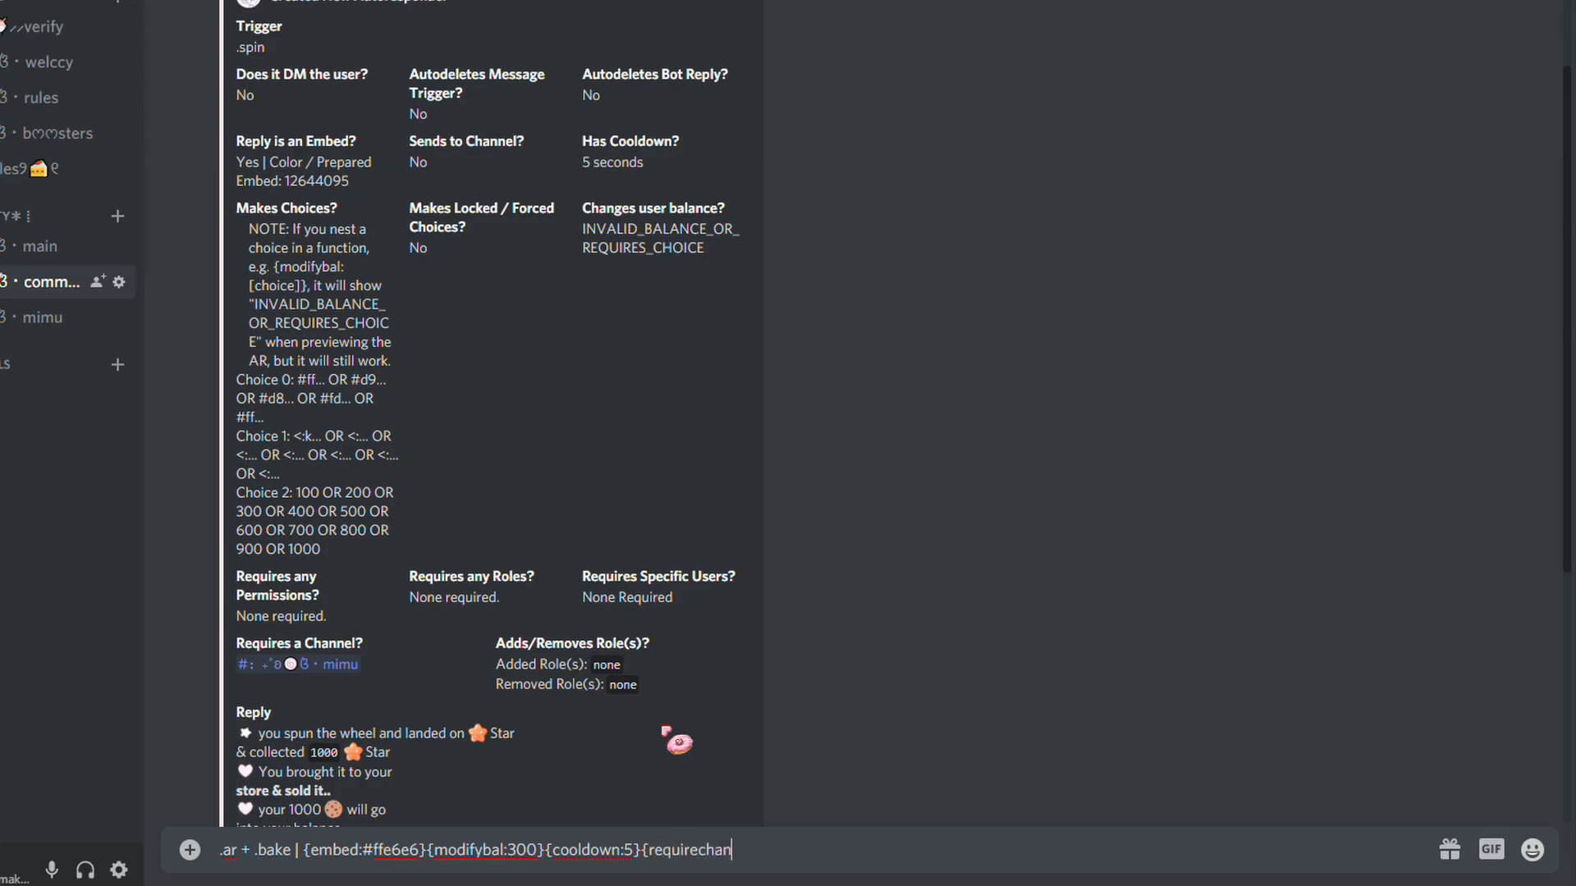
type("nel: #: ‧˚ʚ⚪ɞ · mimu")
key("Return")
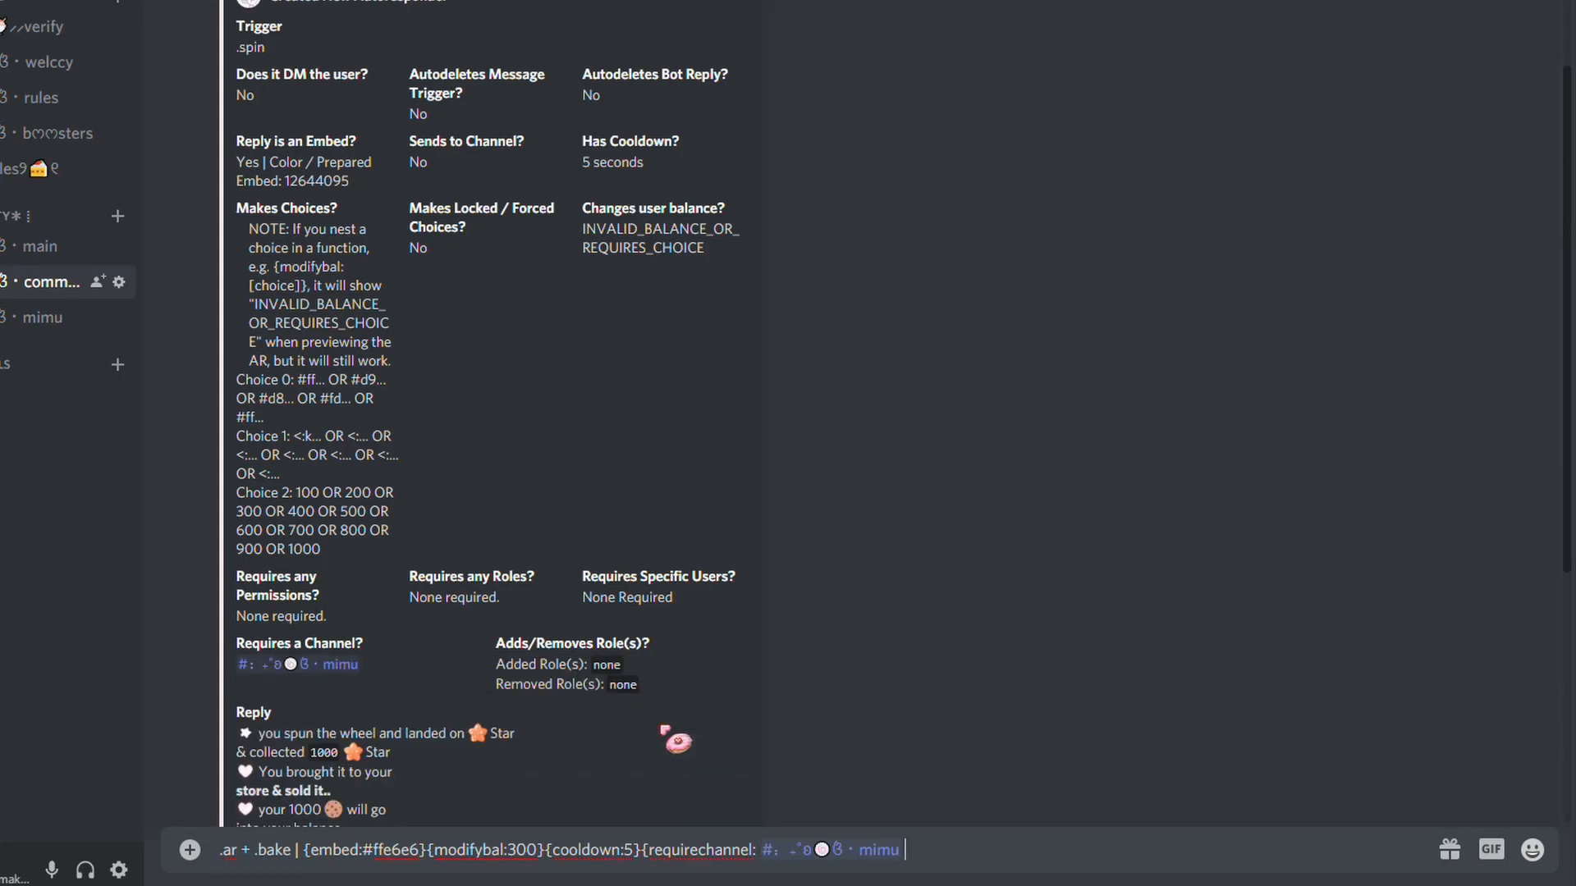
type("}")
key("shift+Return")
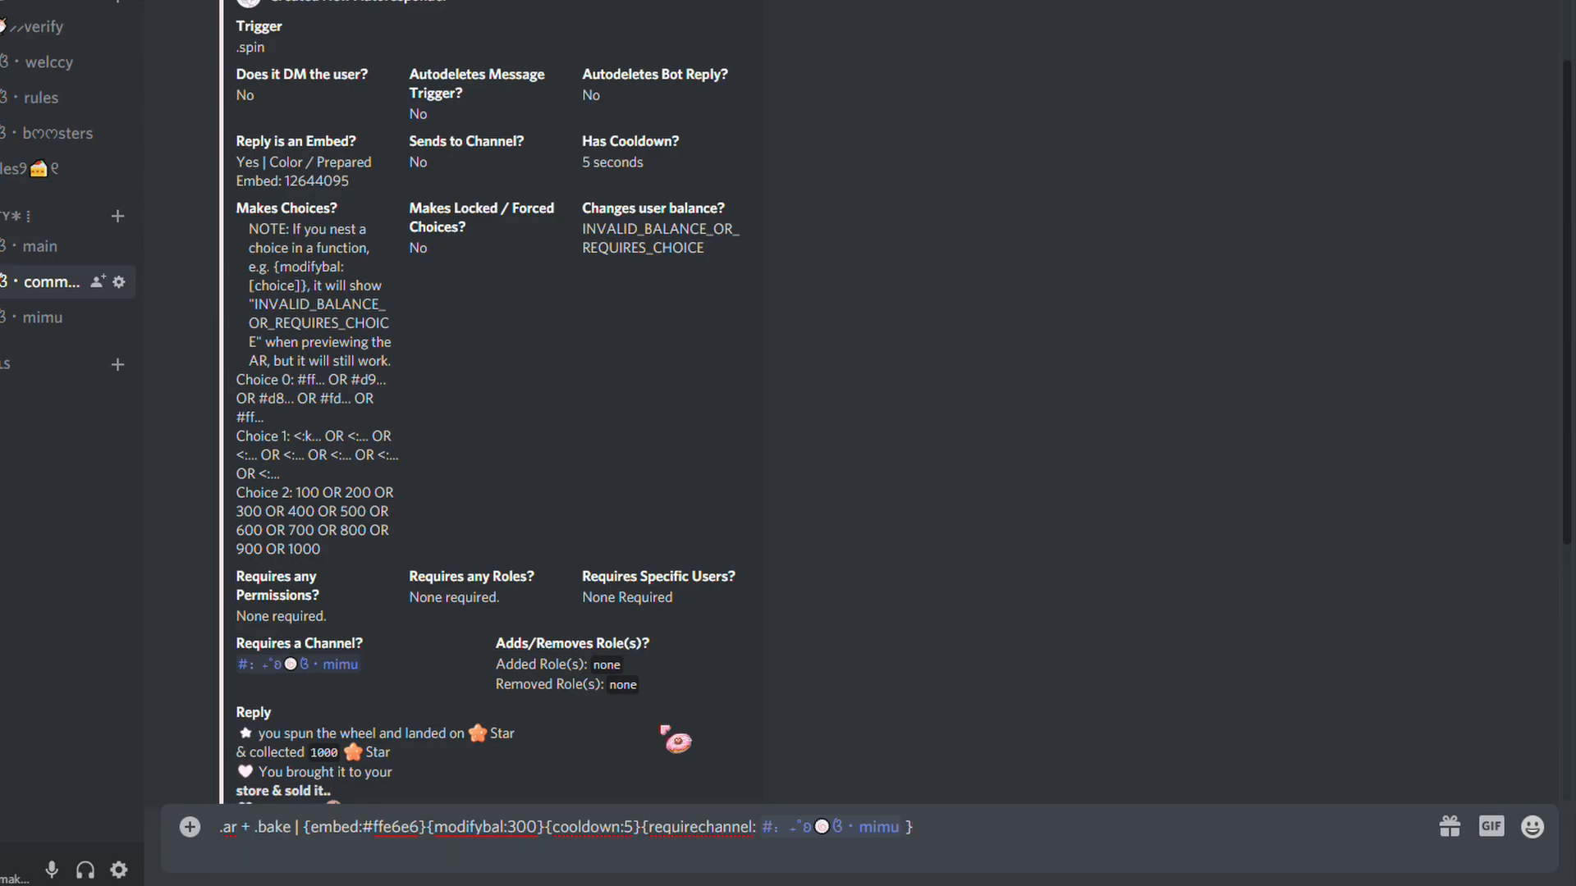
Write the first reply line: the pocky kitty paw emoji, "Oooo", the server owner's nickname and "smells something delicious".
type(":st")
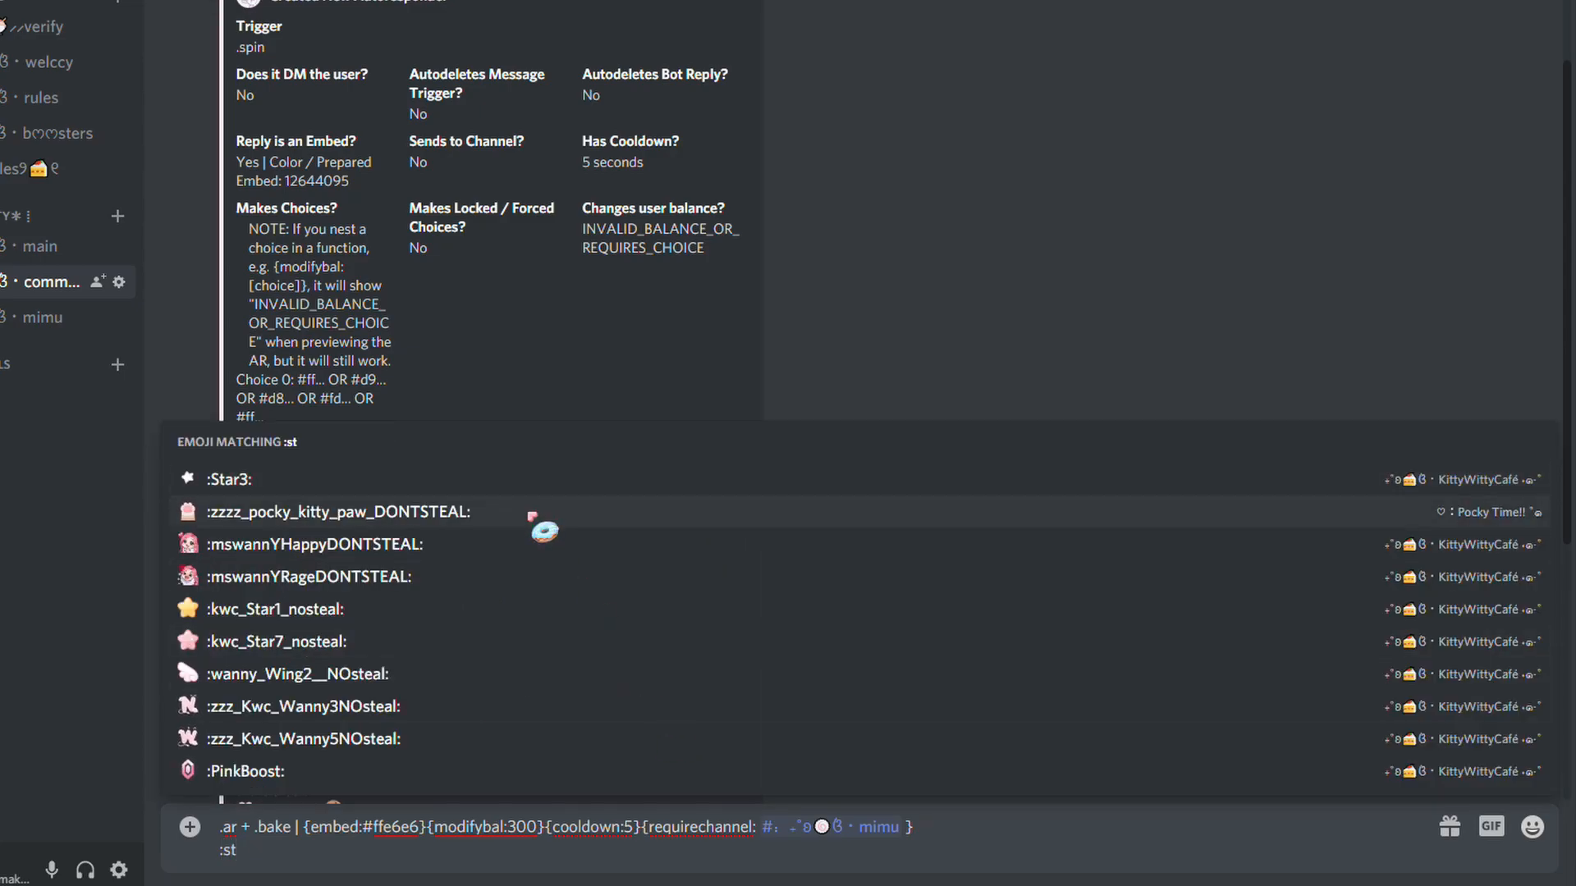
left_click(530, 516)
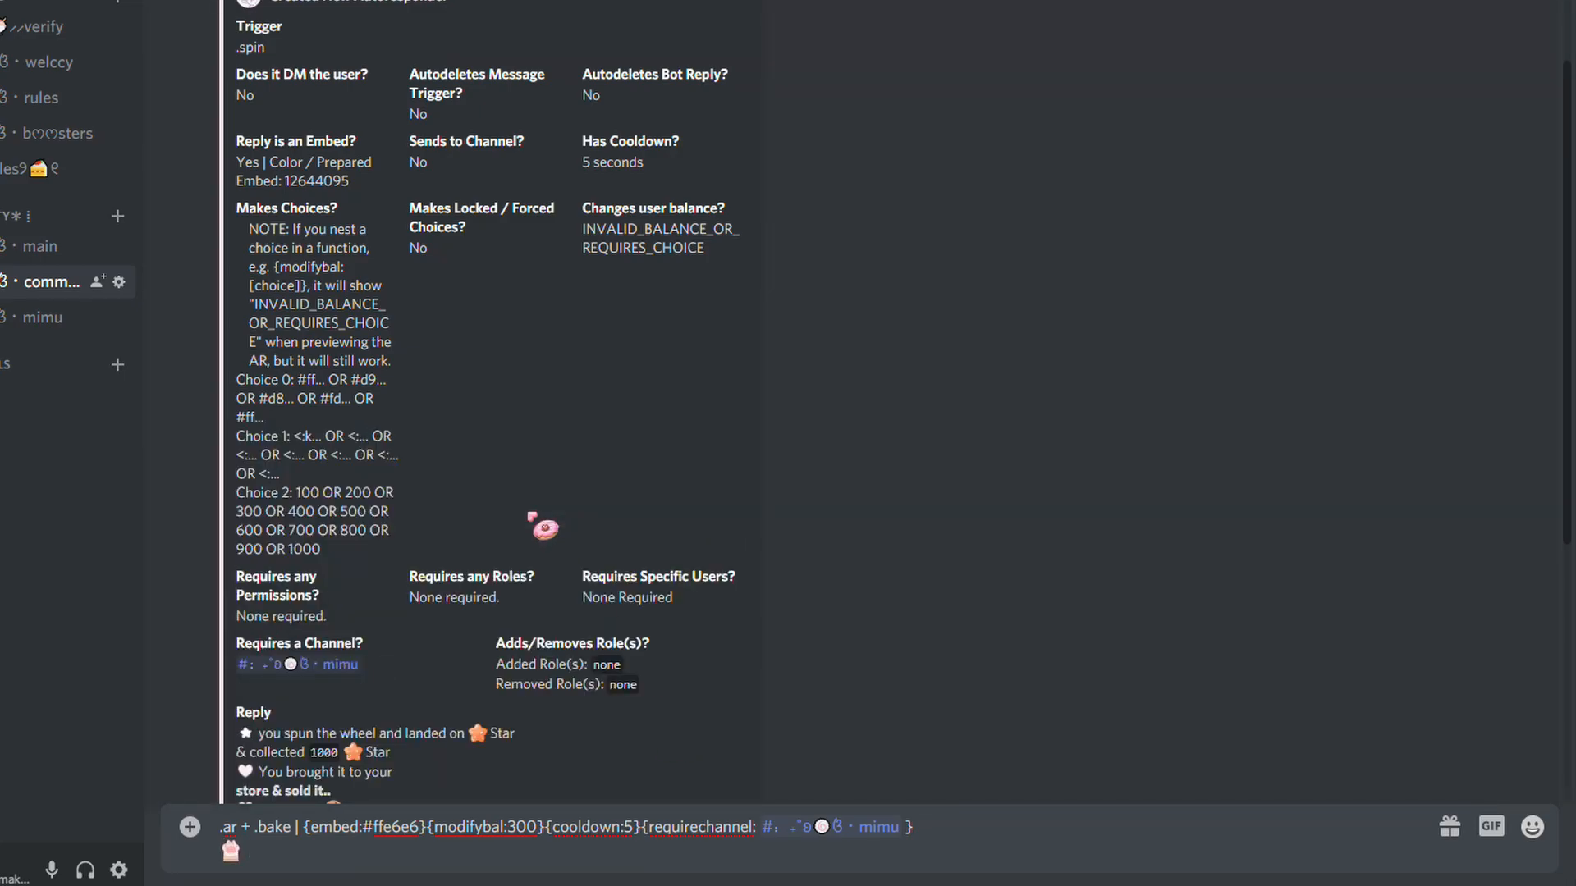
type("Oooo wan")
type("ny")
type(" sme;;s")
key("BackSpace")
key("BackSpace")
key("BackSpace")
type("l;")
type("something")
type(" de")
type("licious")
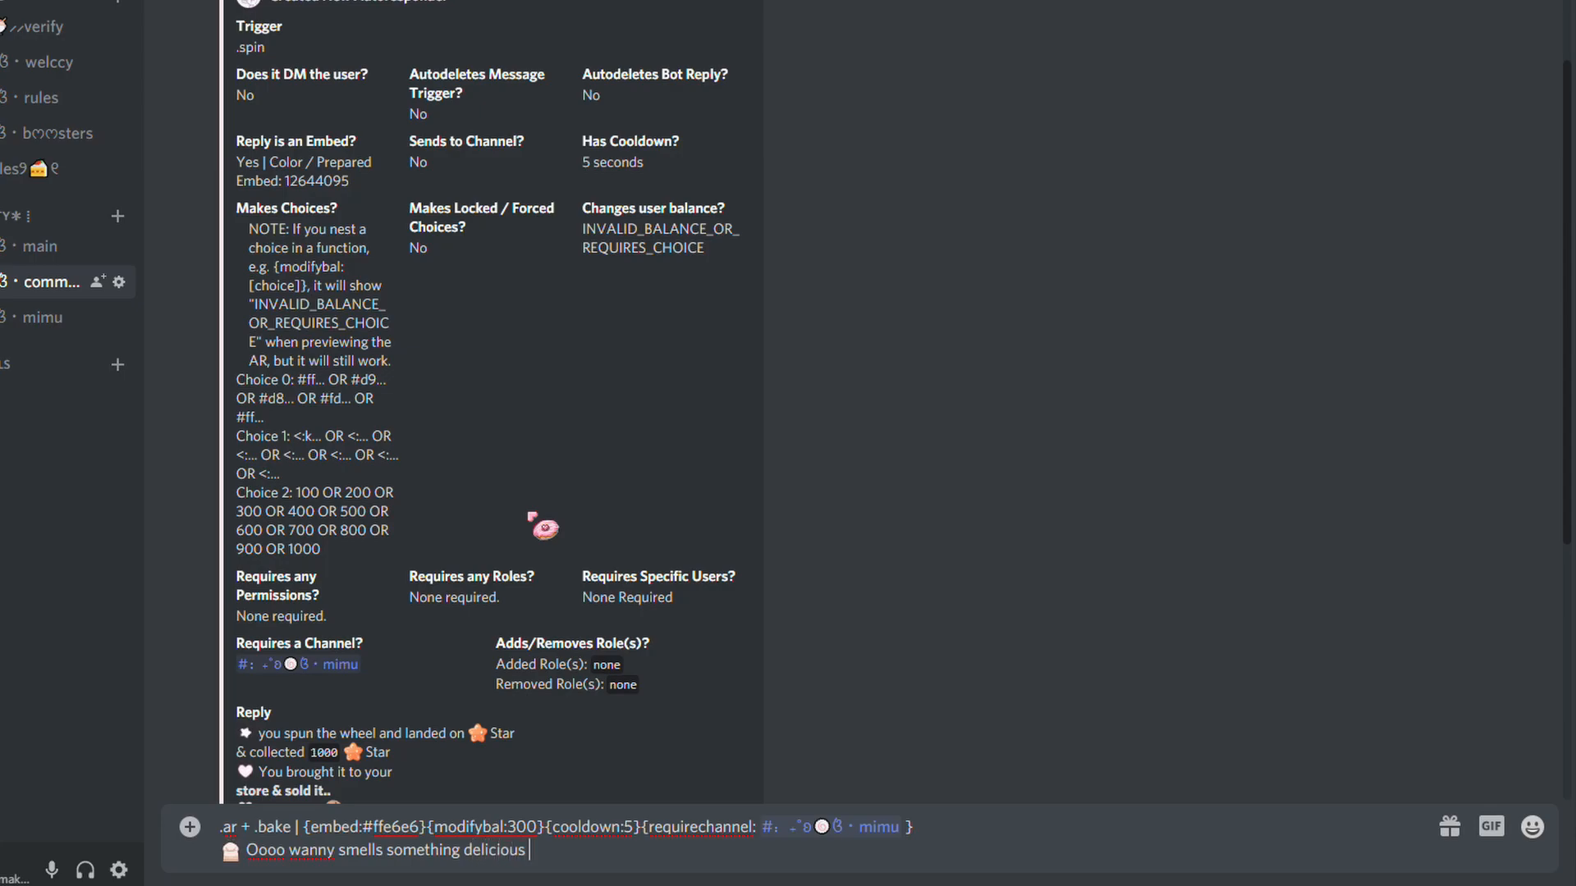
Add the reply line "you earned 300 {currency}" and break to a new line.
key("shift+Return")
type("you earned")
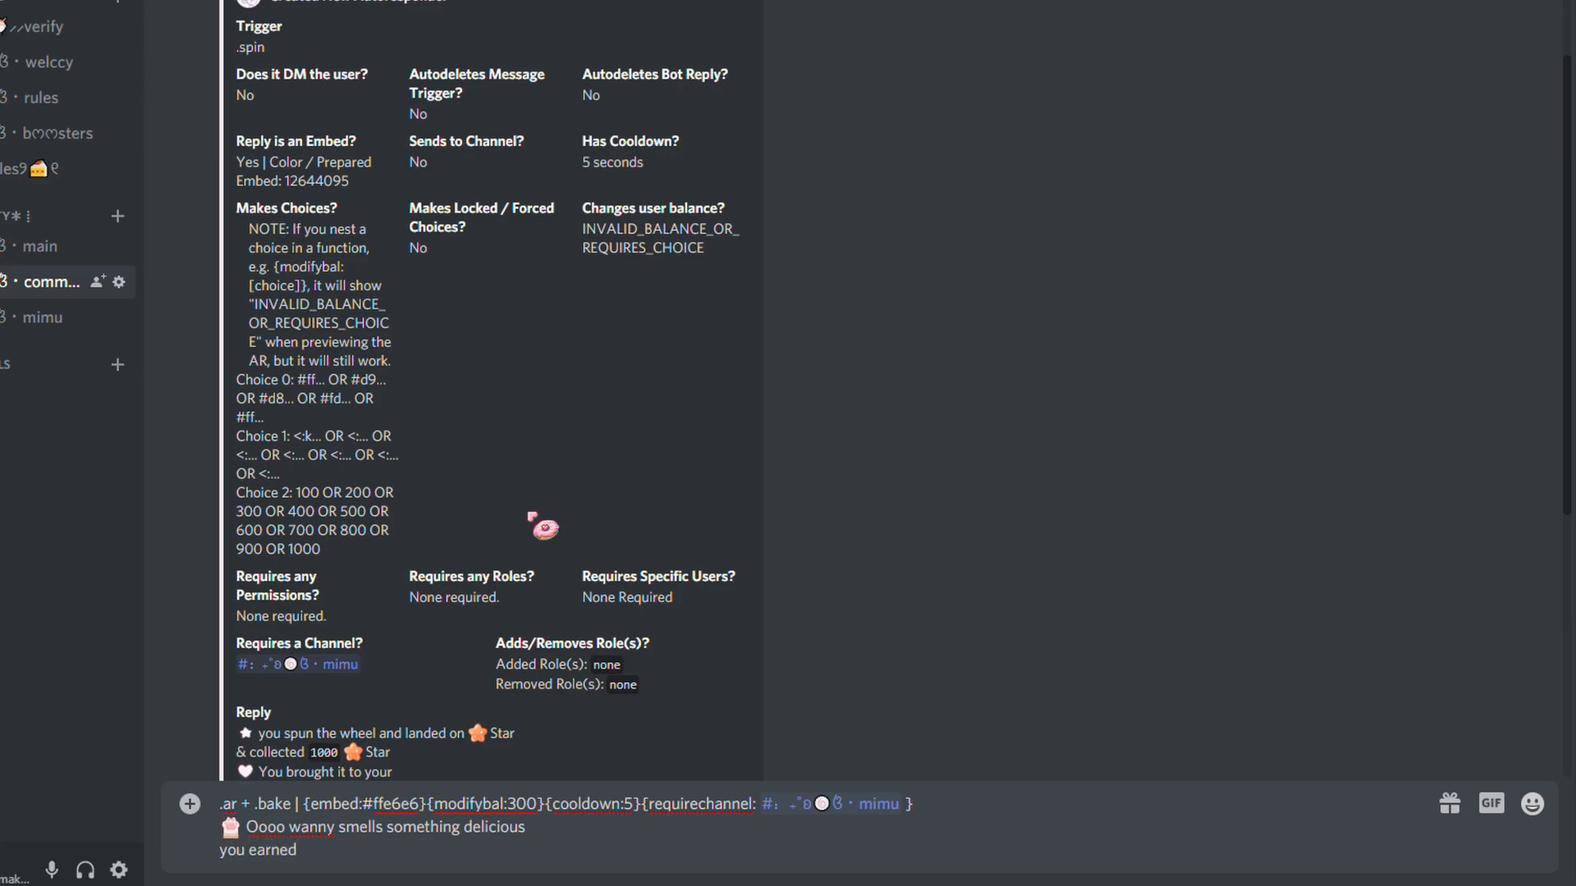
type(" 300 {currency}")
key("shift+Return")
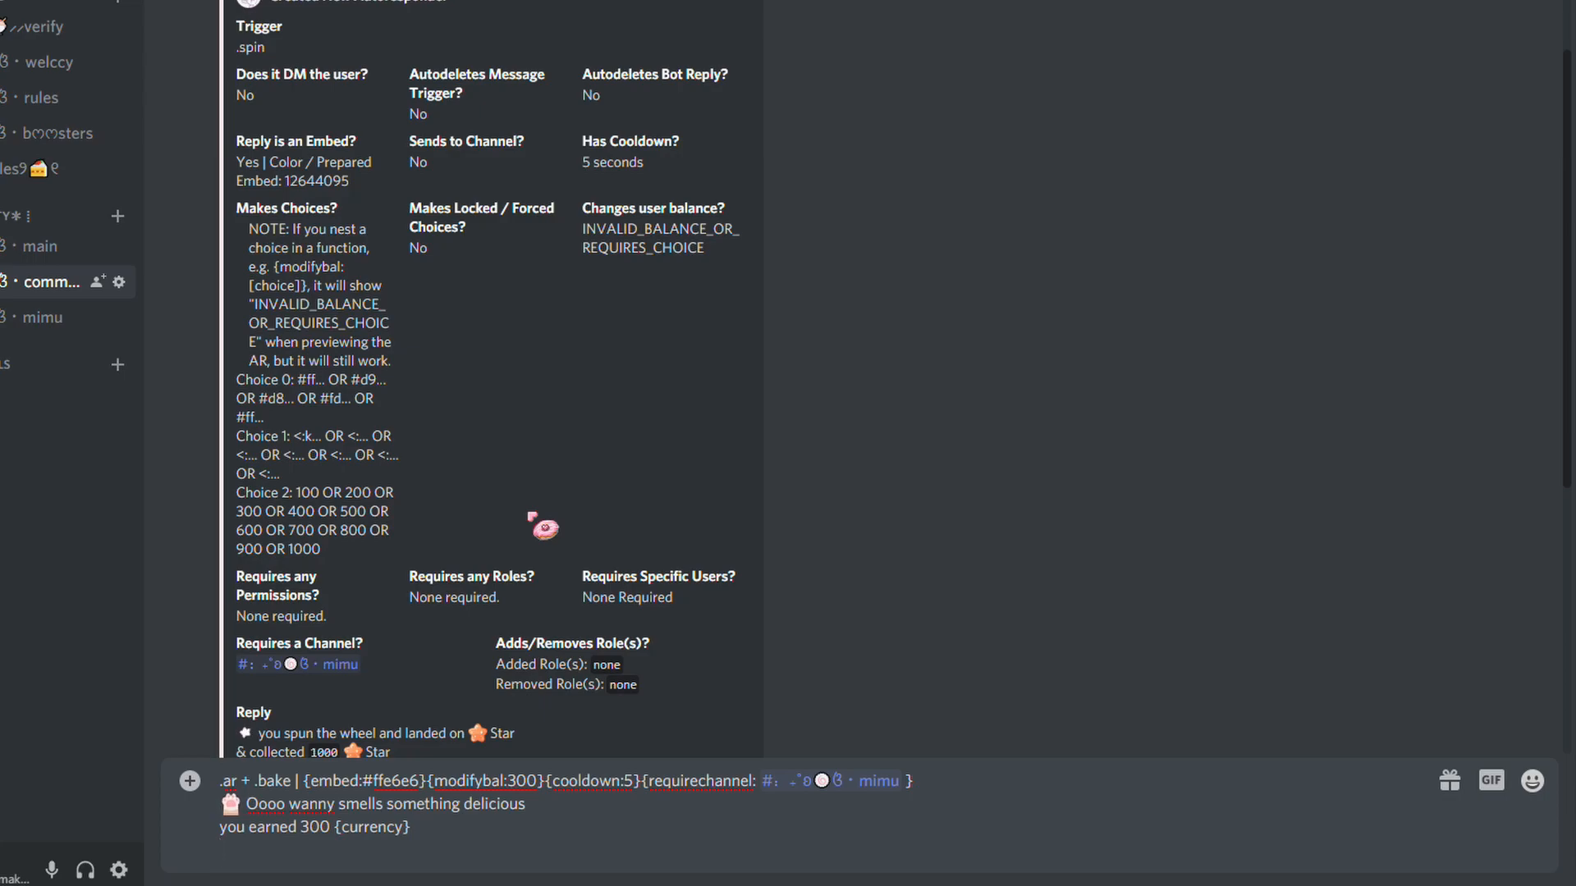
Write the line "Thanks! for baking", the owner's nickname and "a", followed by the kwc_strawberrycake3 emoji and "yummyyy!!".
type("Thanks! for baking wanny a")
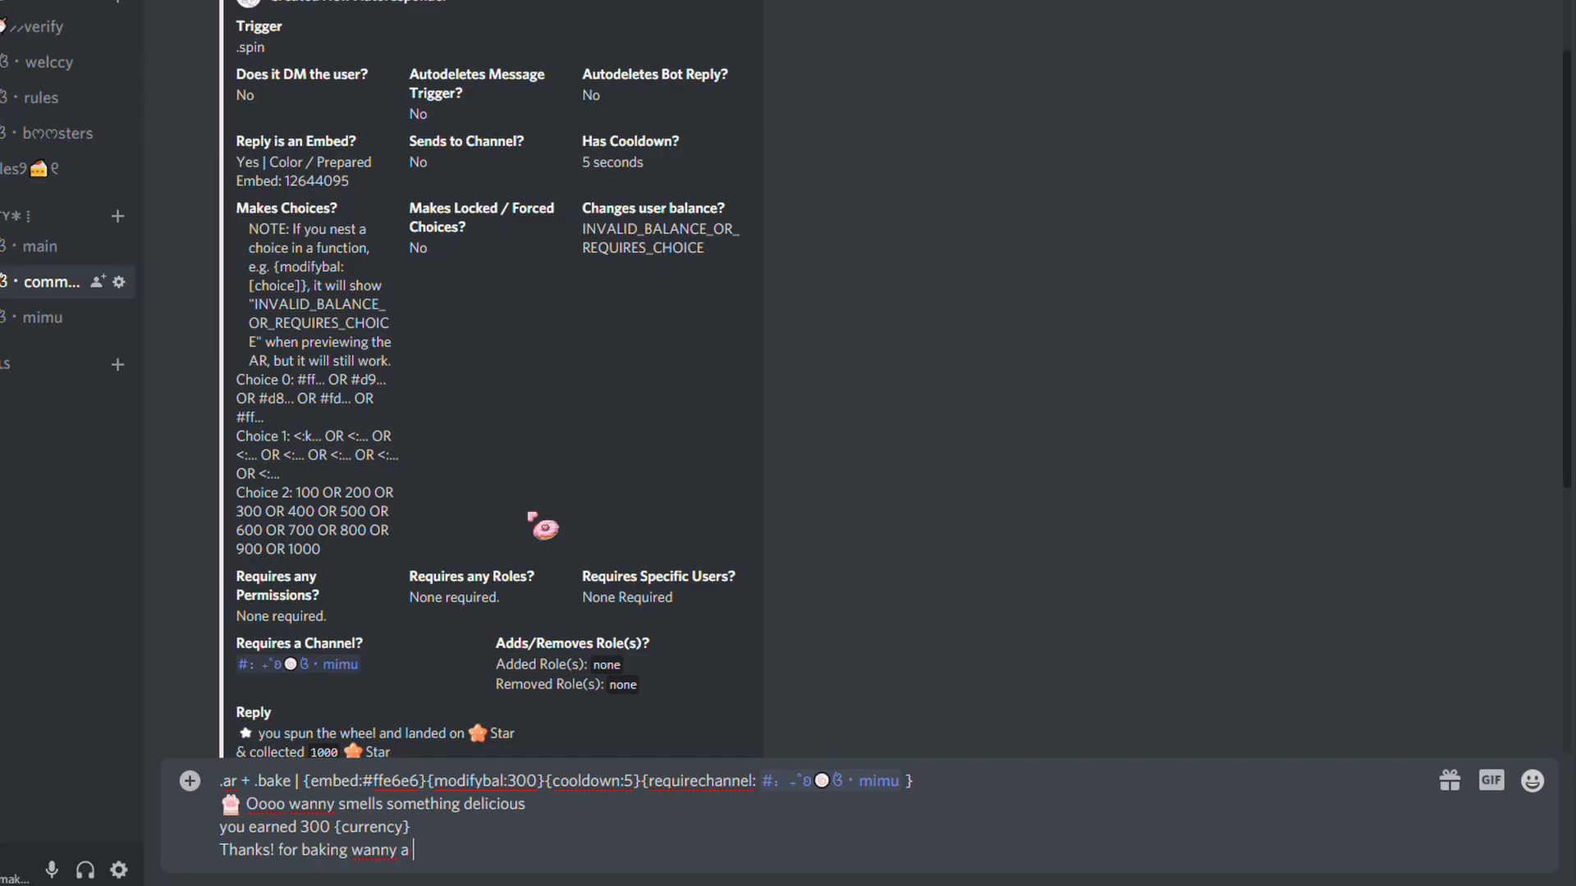
type(" :st")
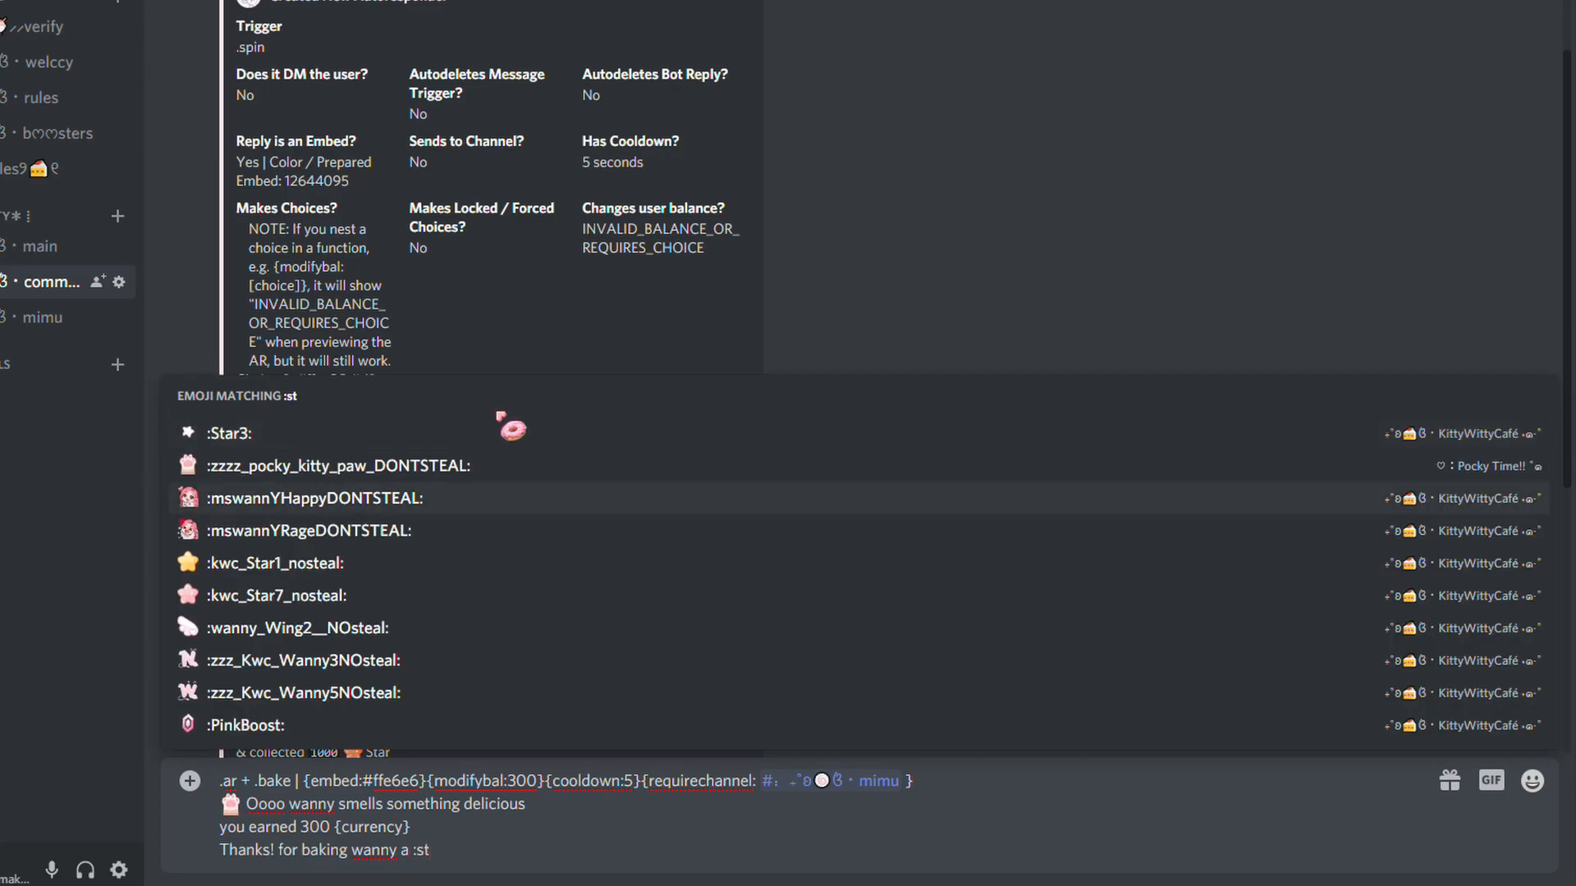
type("r")
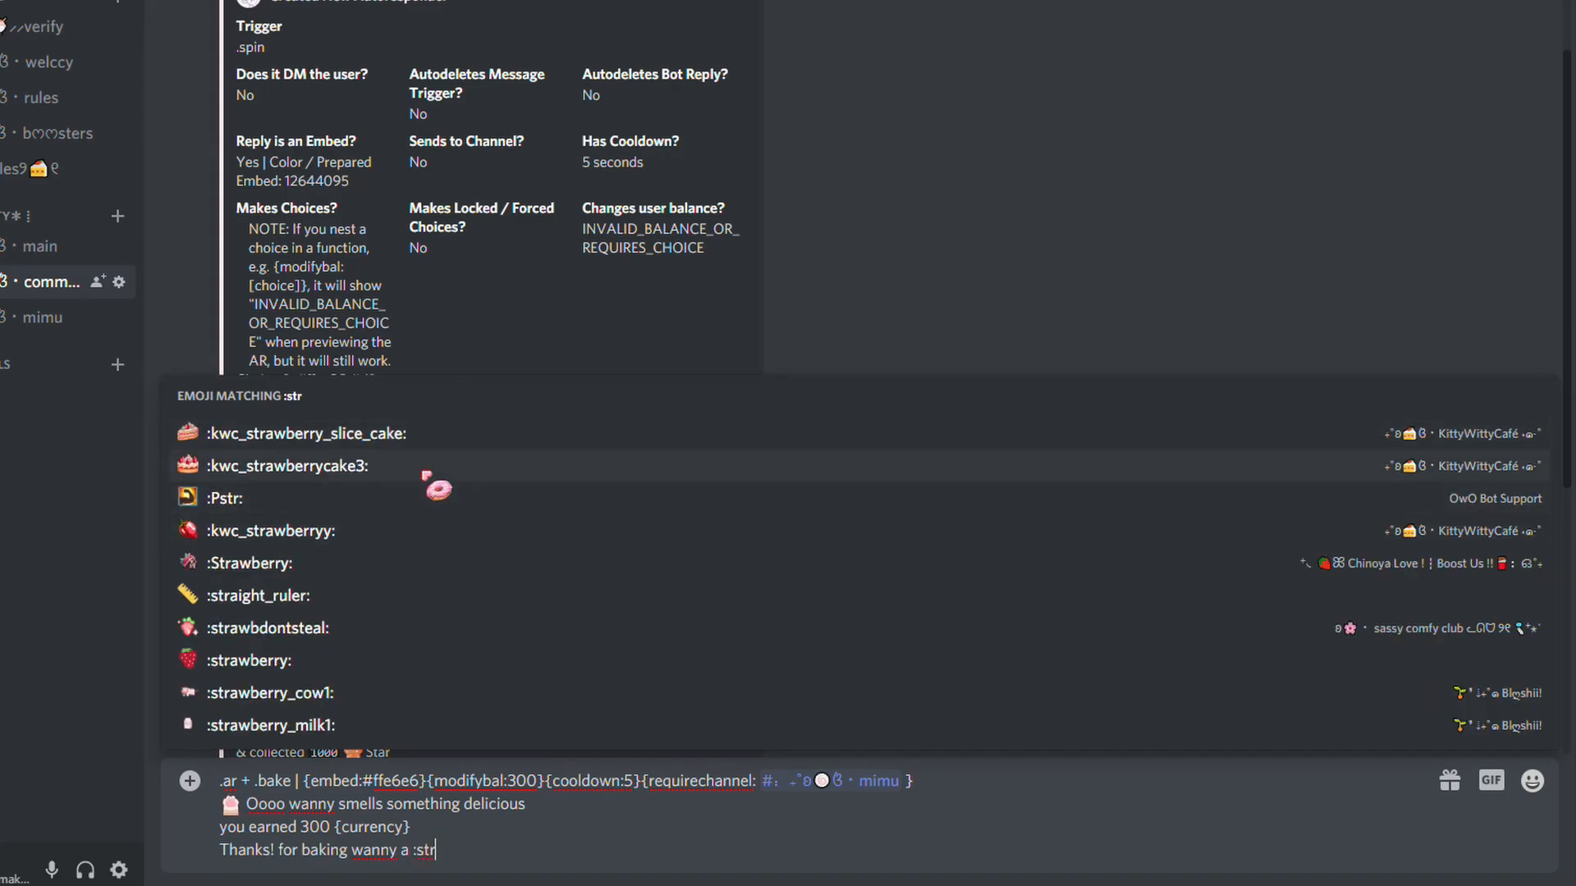
left_click(426, 475)
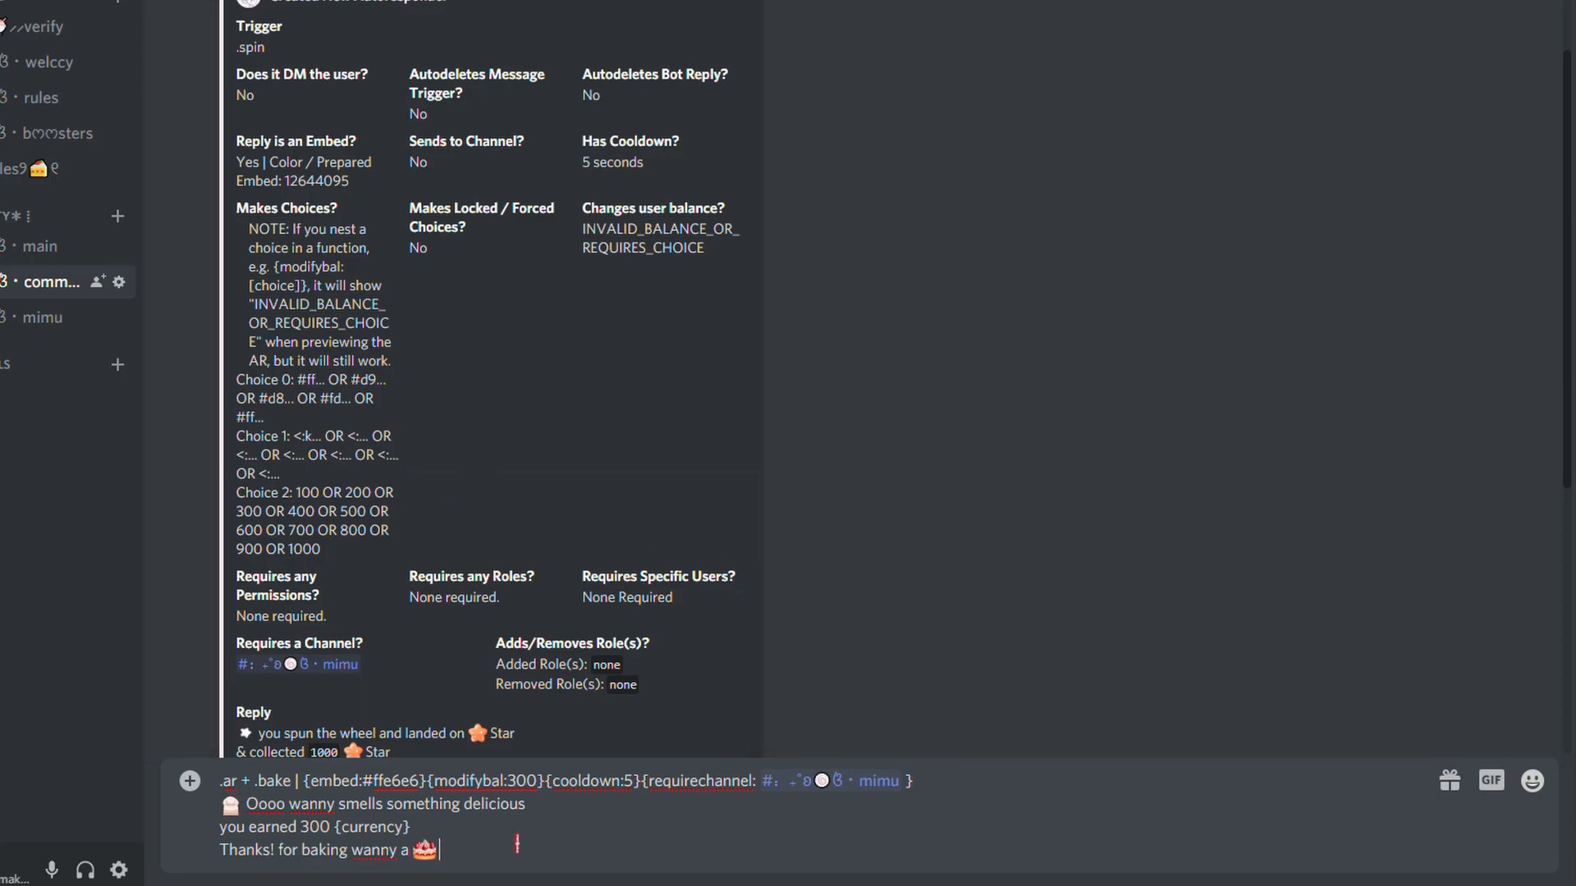
type("yummyyy!!")
key("shift+Return")
Add the closing reply line "your wallet: {user_balance}".
type("yo")
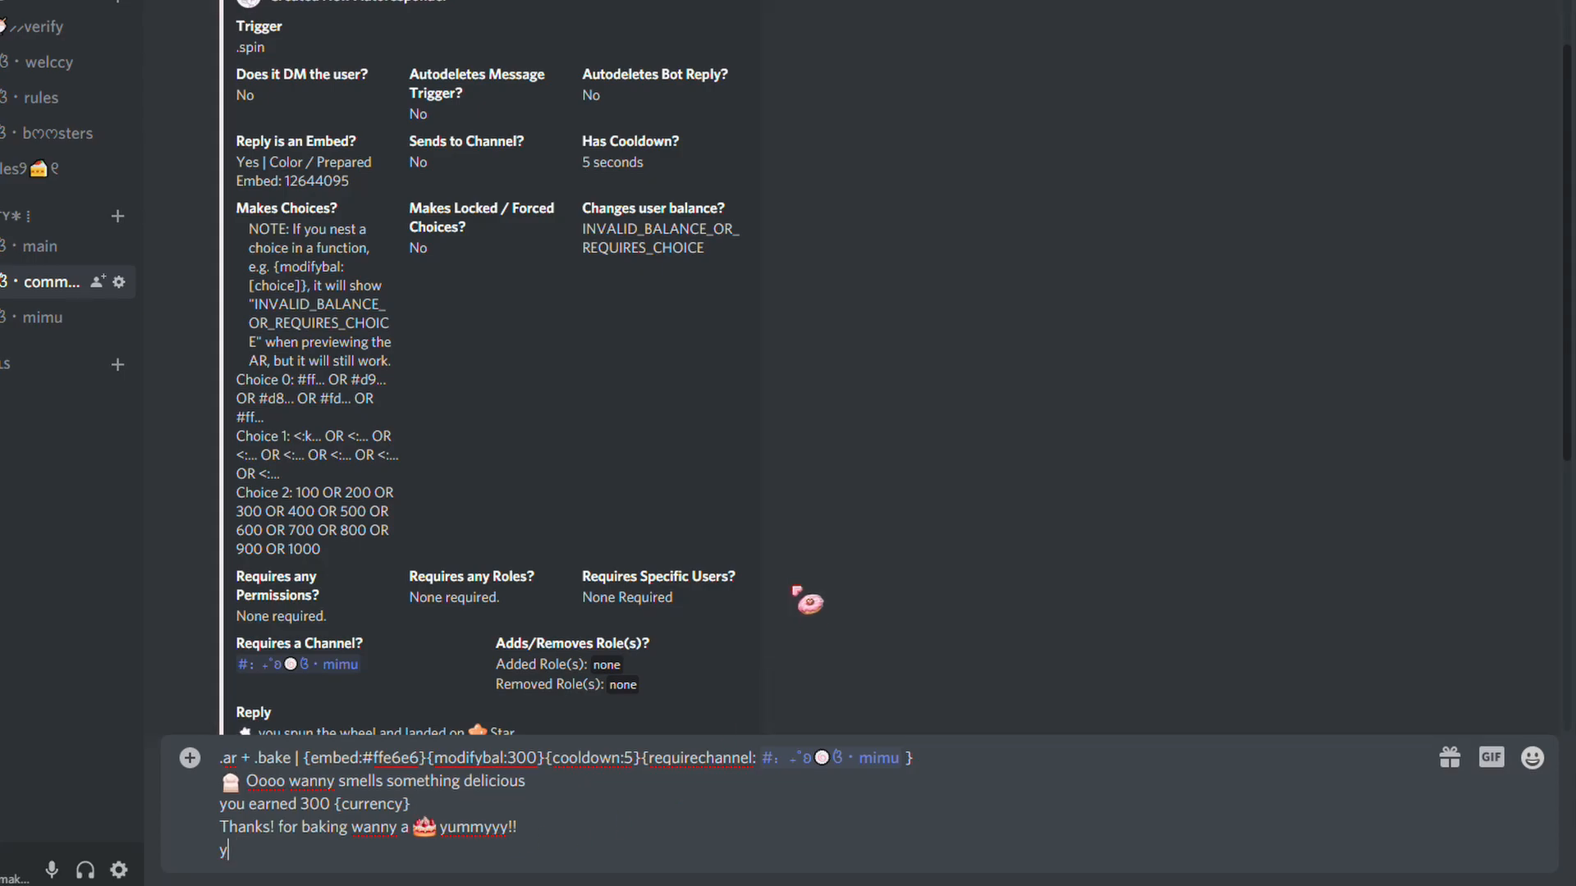
type("ur wallet: {user_bal")
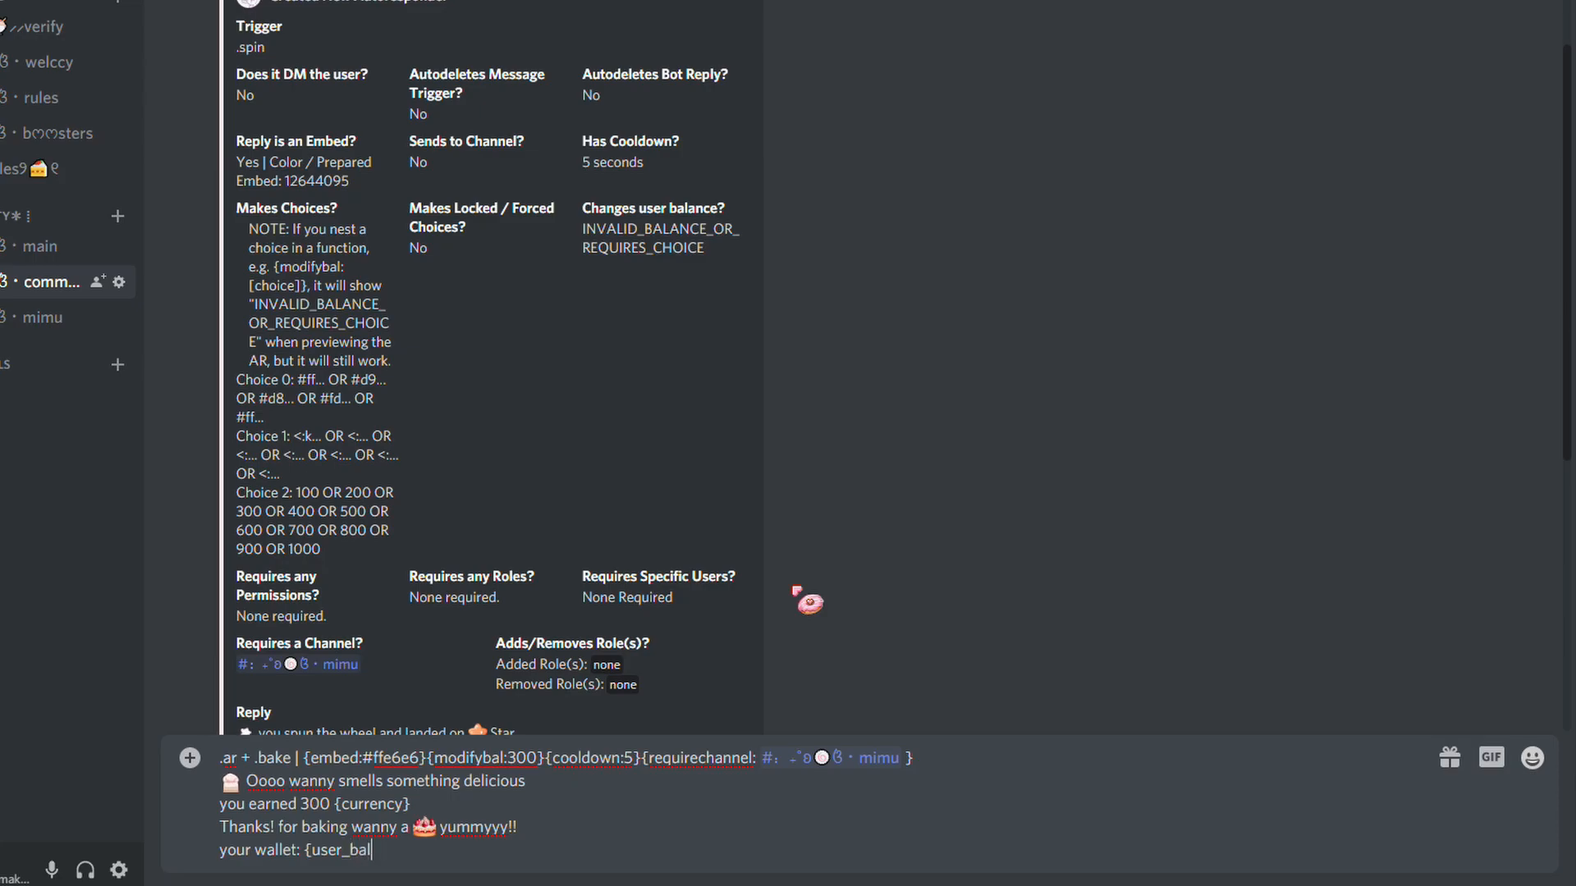
type("ance}")
Format {user_balance} in the wallet line and 300 in the "you earned" line as inline code.
left_click_drag(304, 850, 443, 845)
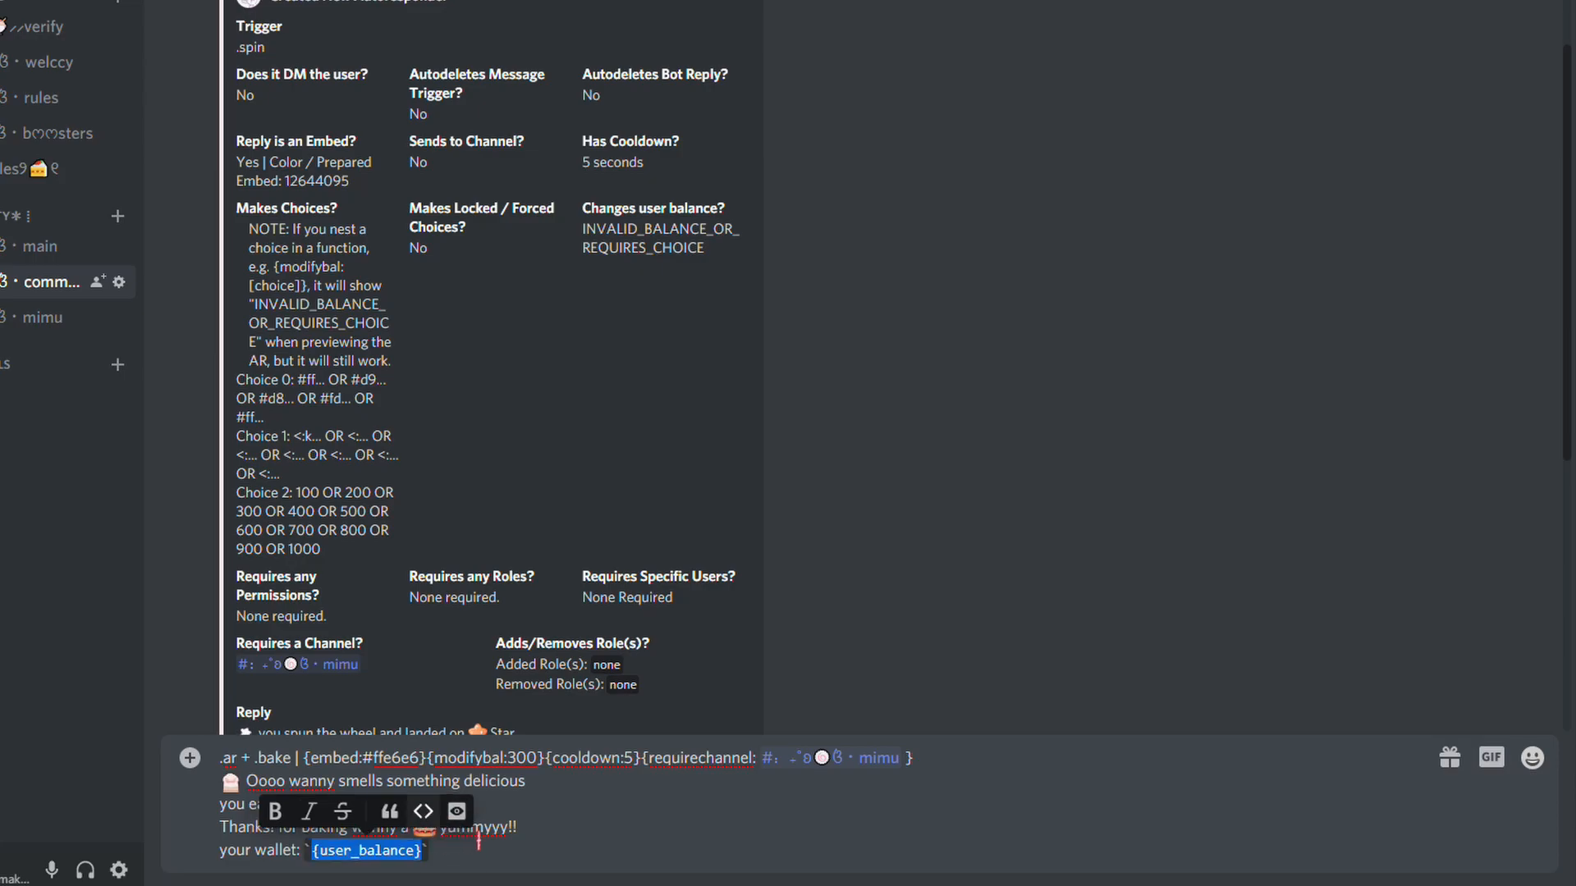
left_click(415, 809)
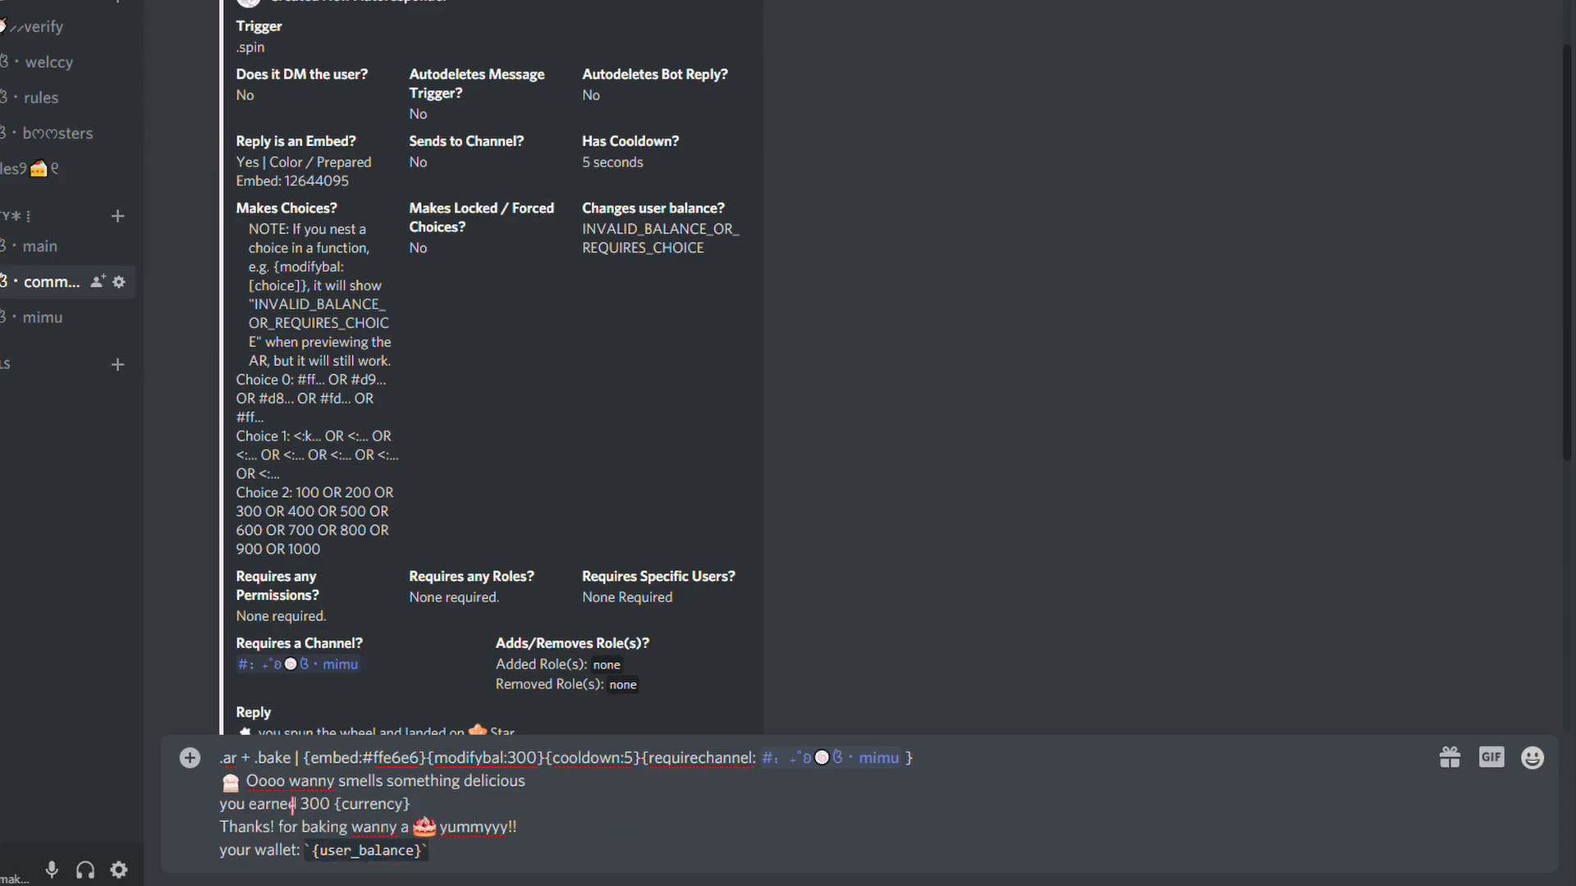
double_click(314, 805)
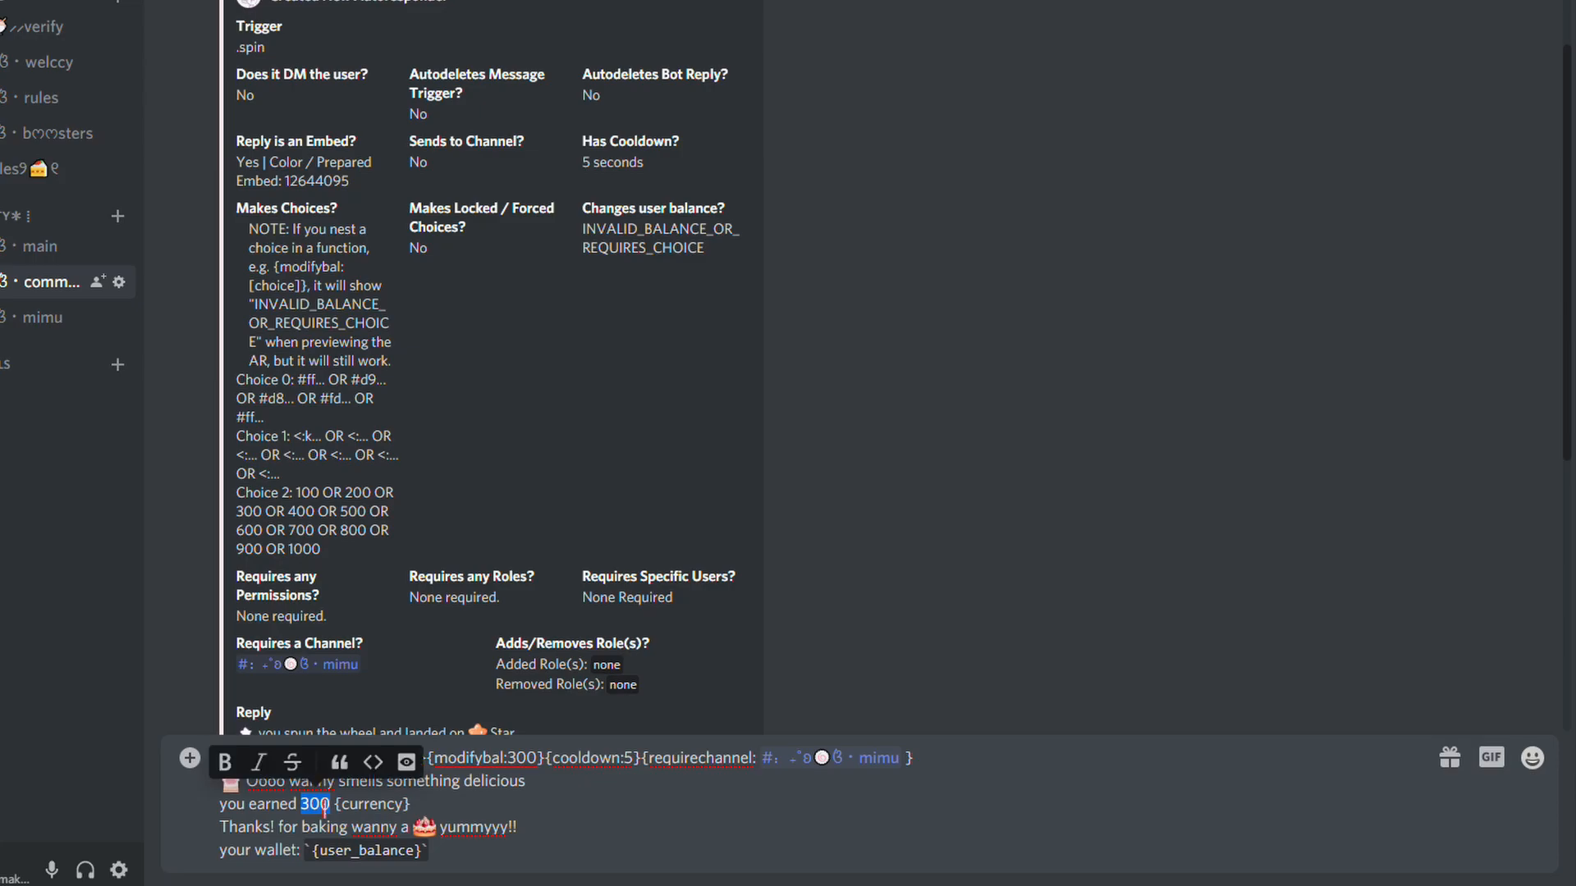
left_click(373, 762)
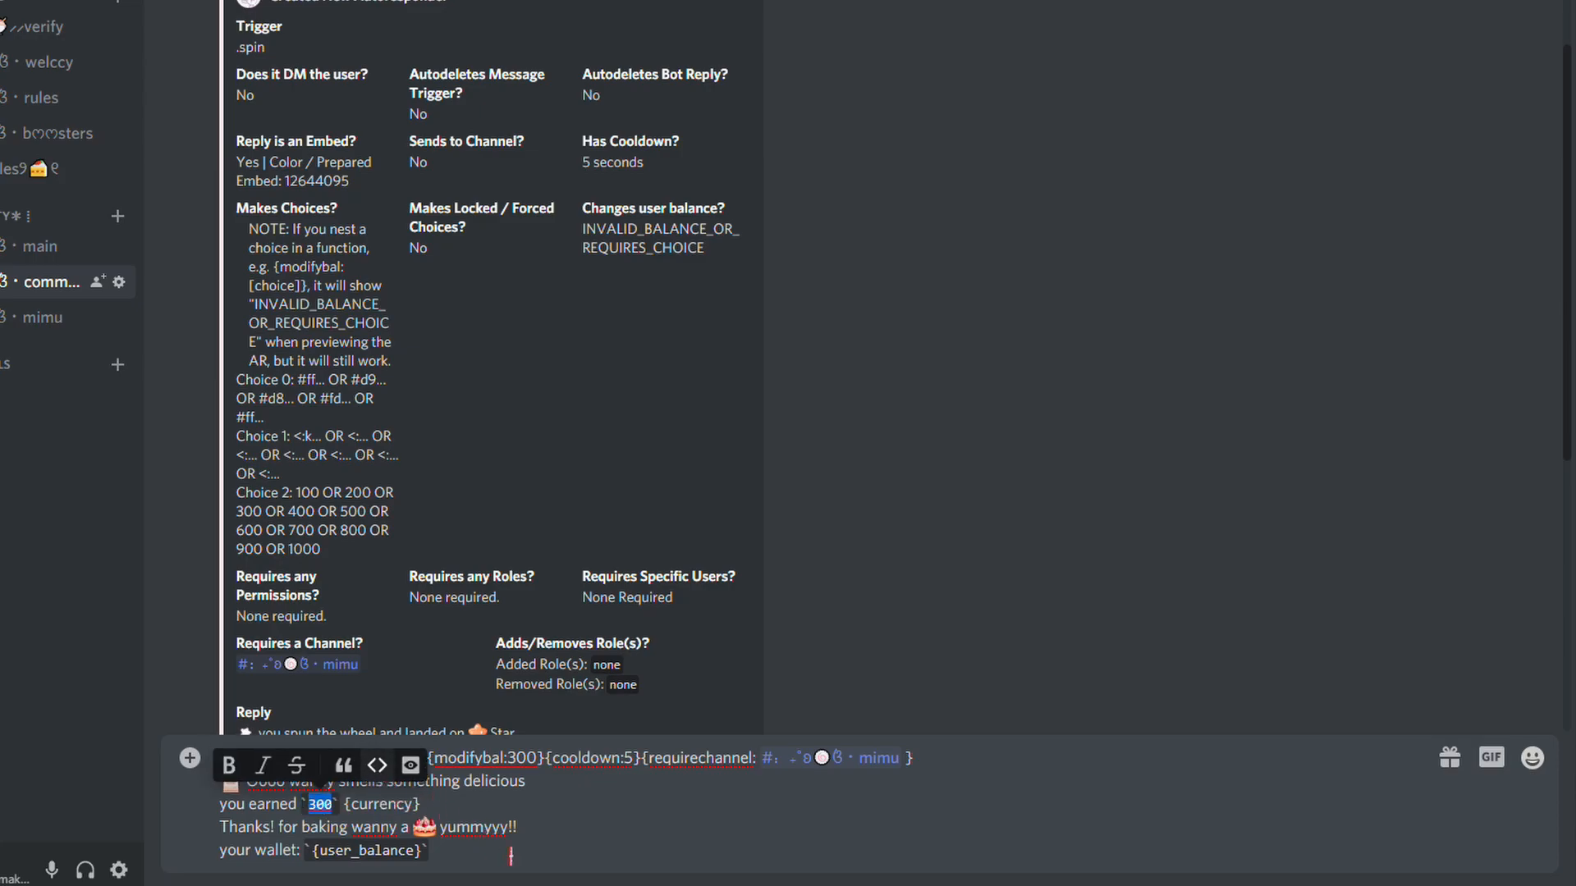
left_click(355, 825)
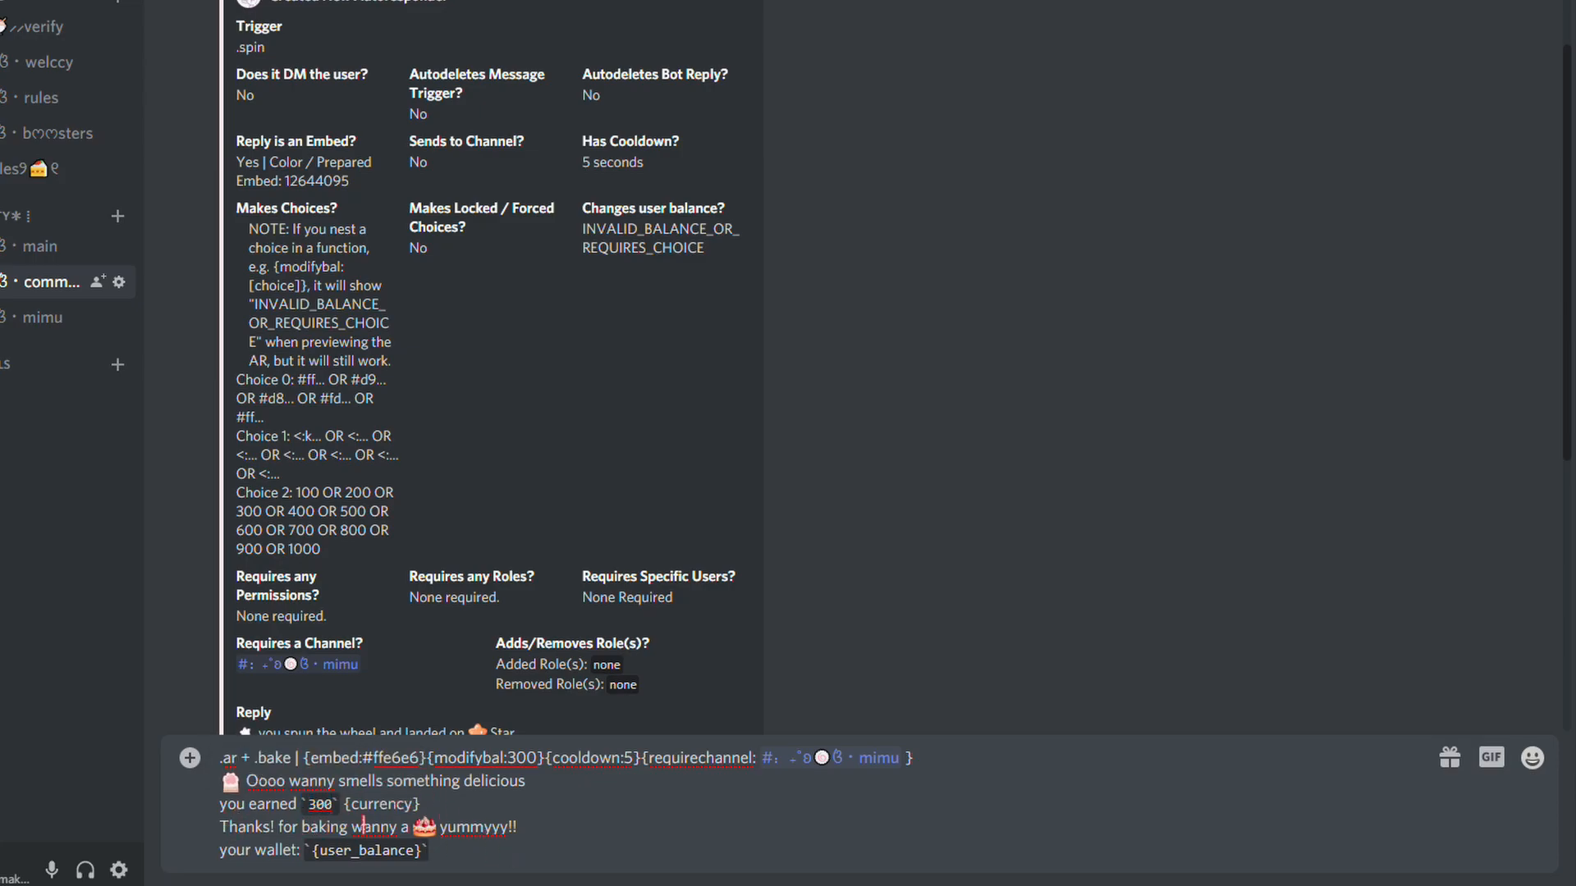
Bold the "Thanks!" text and "yummyyy!!" on both sides of the cake emoji, and send the .bake command.
left_click_drag(220, 827, 404, 829)
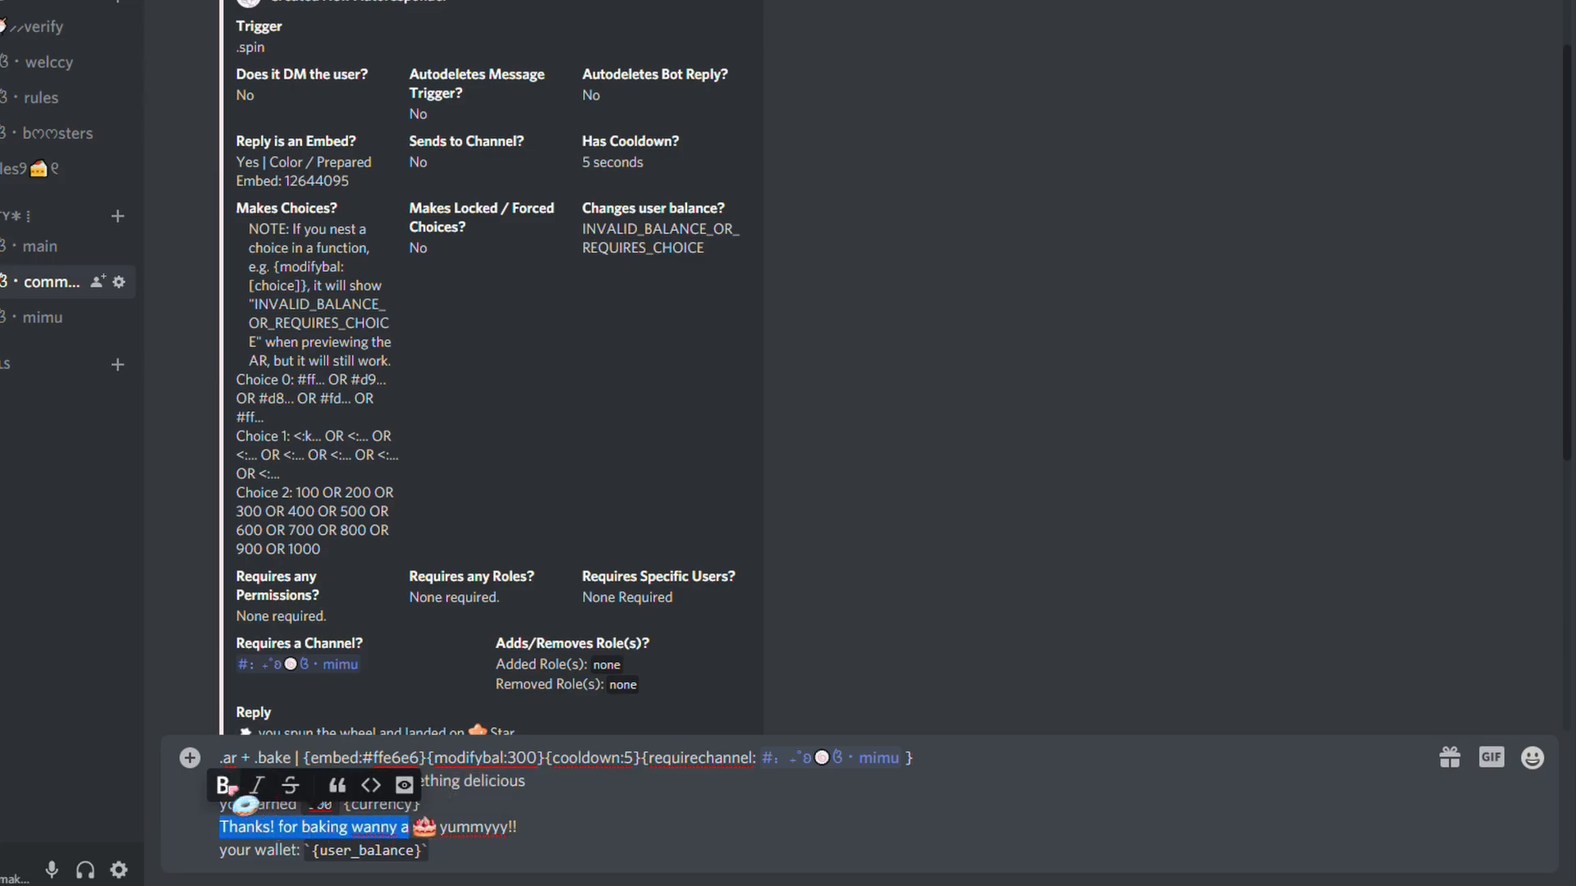
key("ctrl+b")
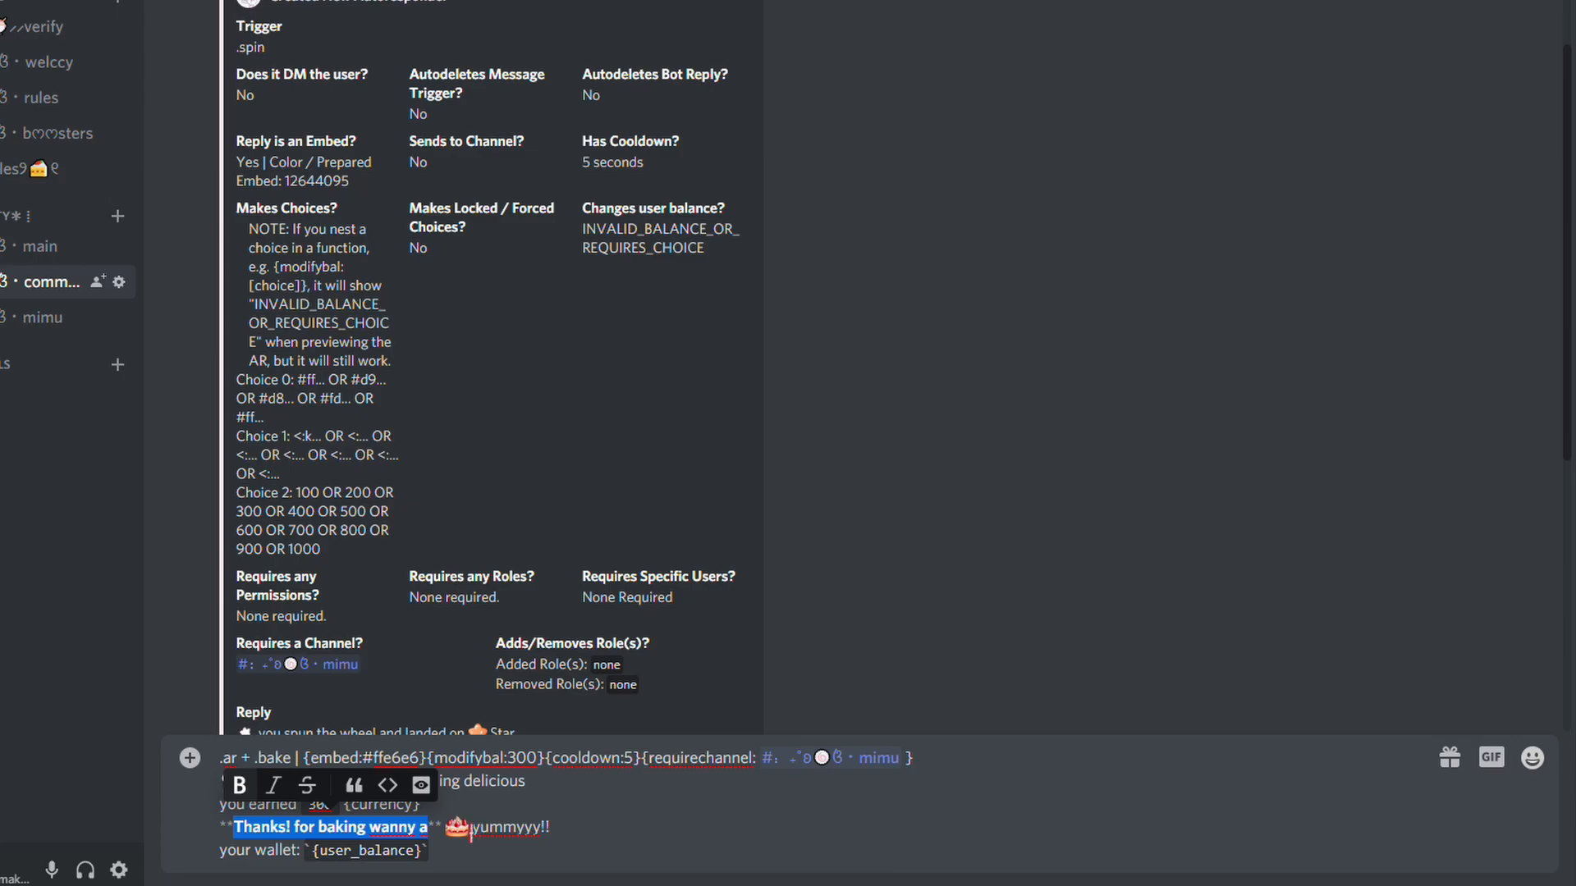
left_click_drag(470, 829, 566, 829)
key("ctrl+b")
left_click(479, 853)
key("Return")
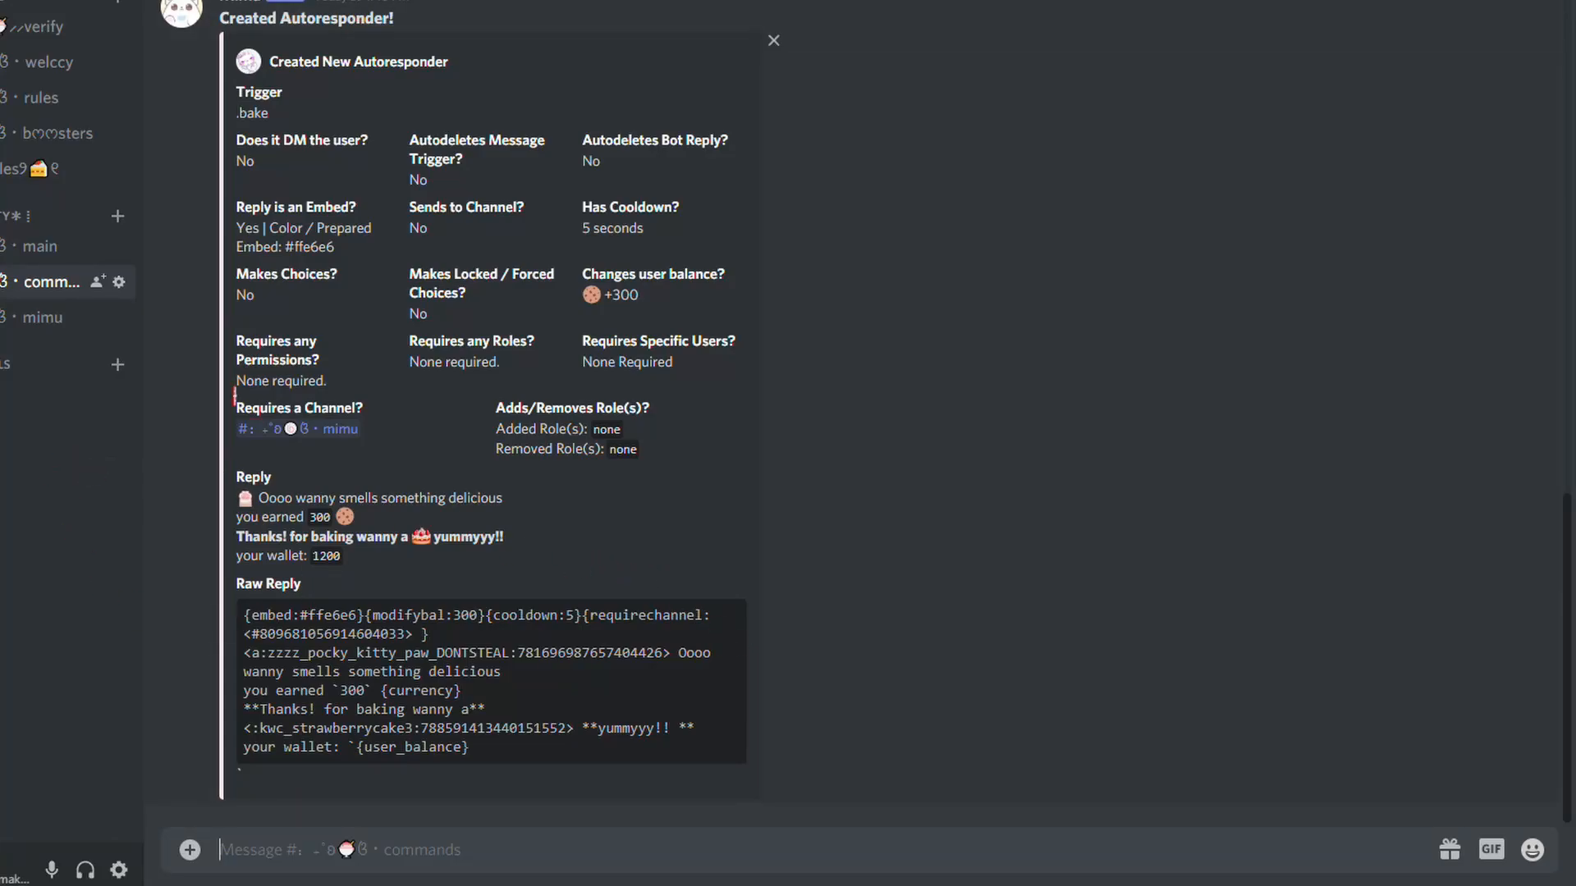
Test the new autoresponder by sending .bake in the mimu channel, and check the balance with .bal.
left_click(33, 318)
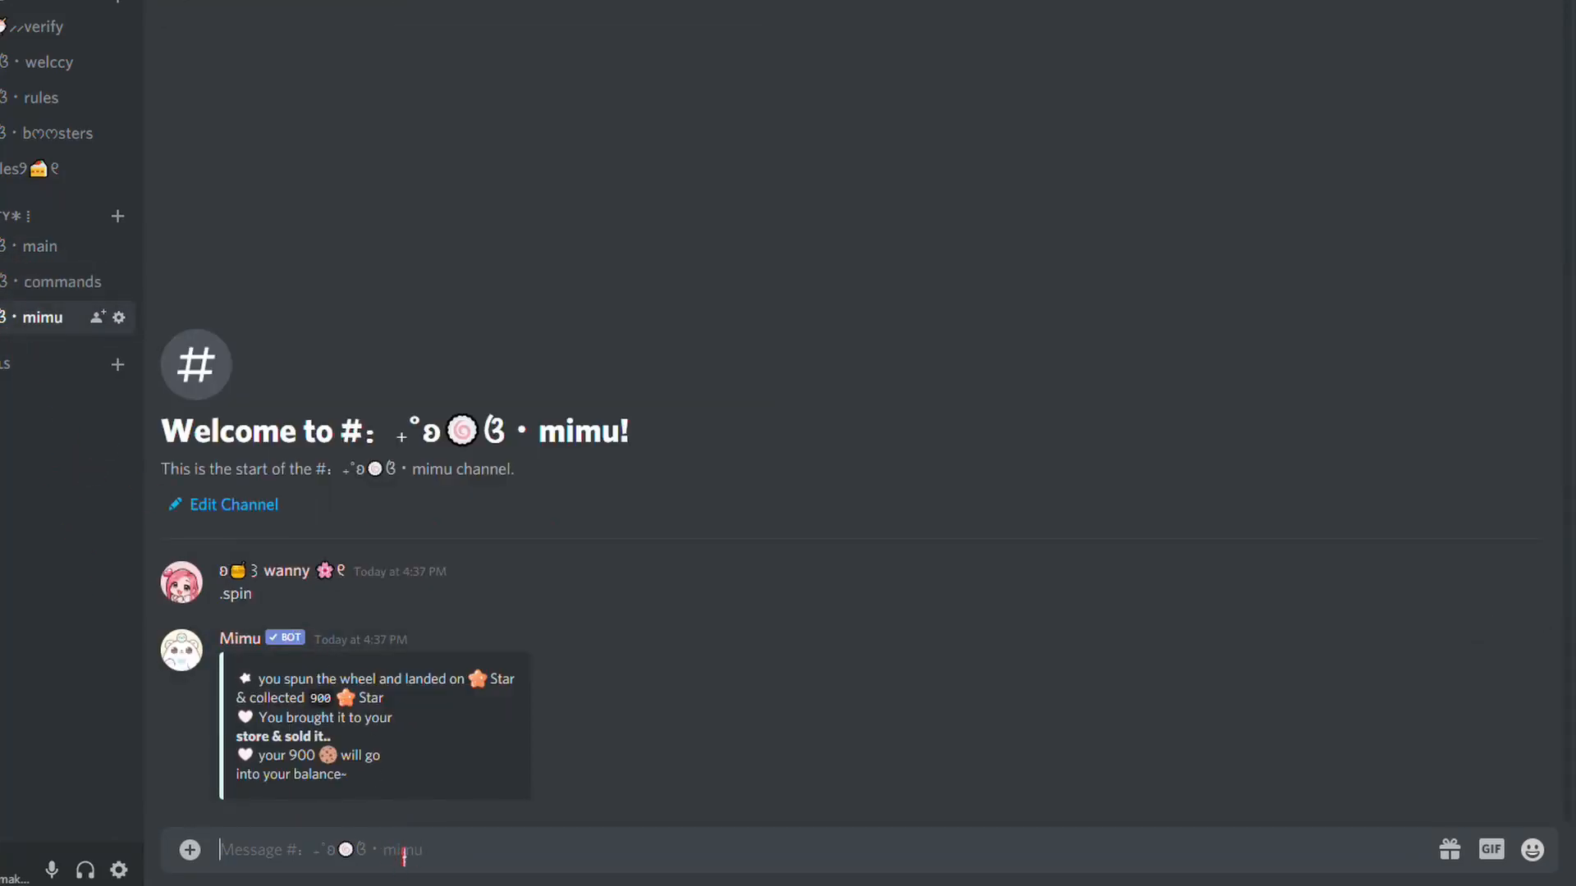
type(".bake")
key("Return")
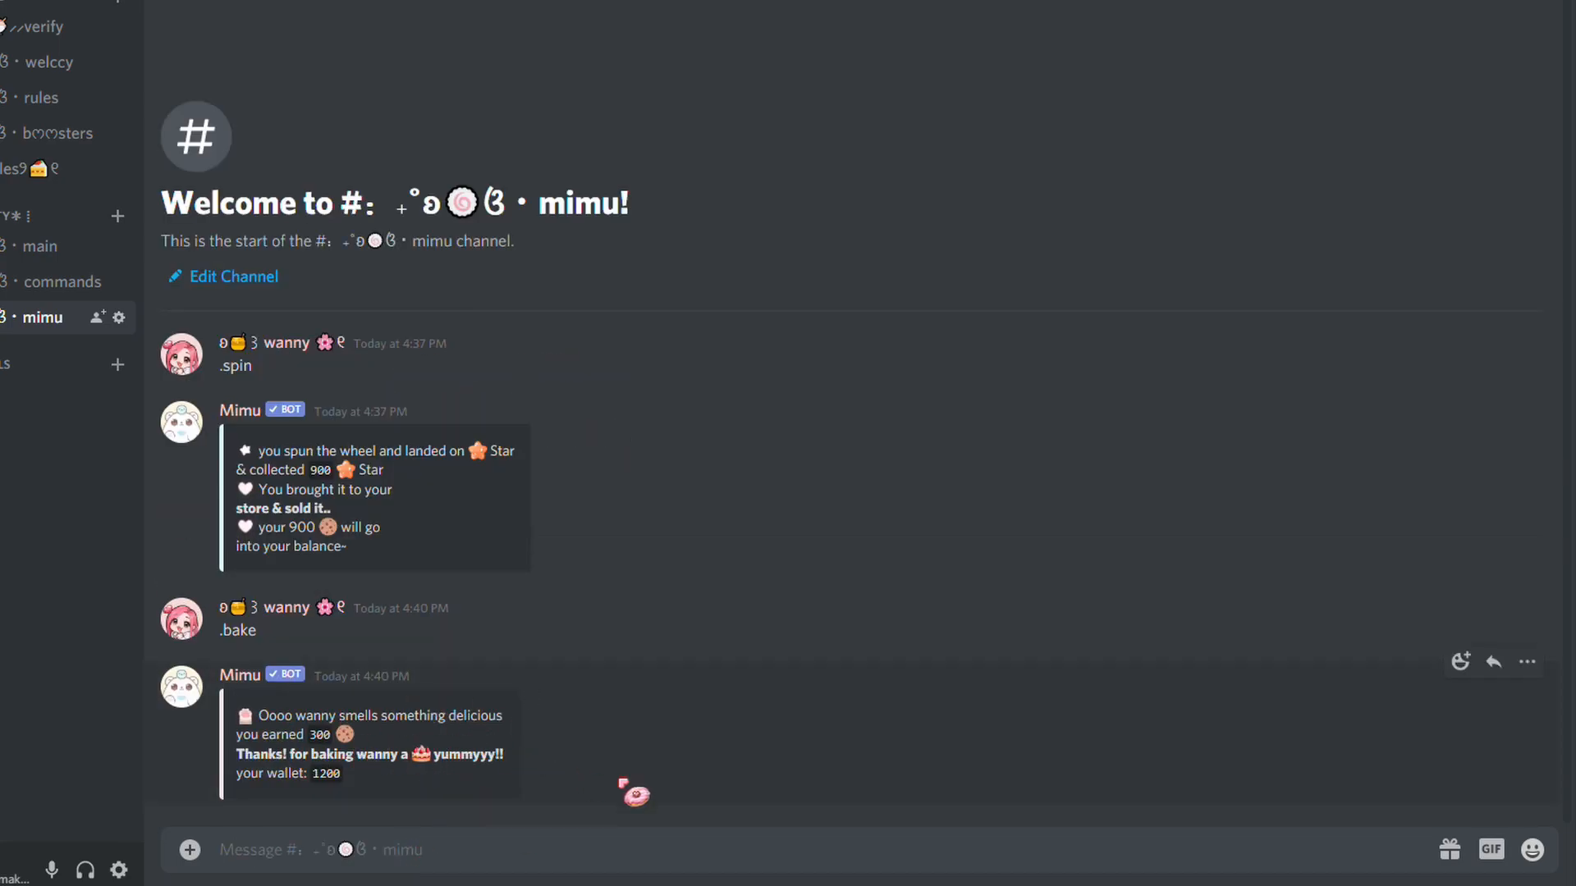
type(".bal")
key("Return")
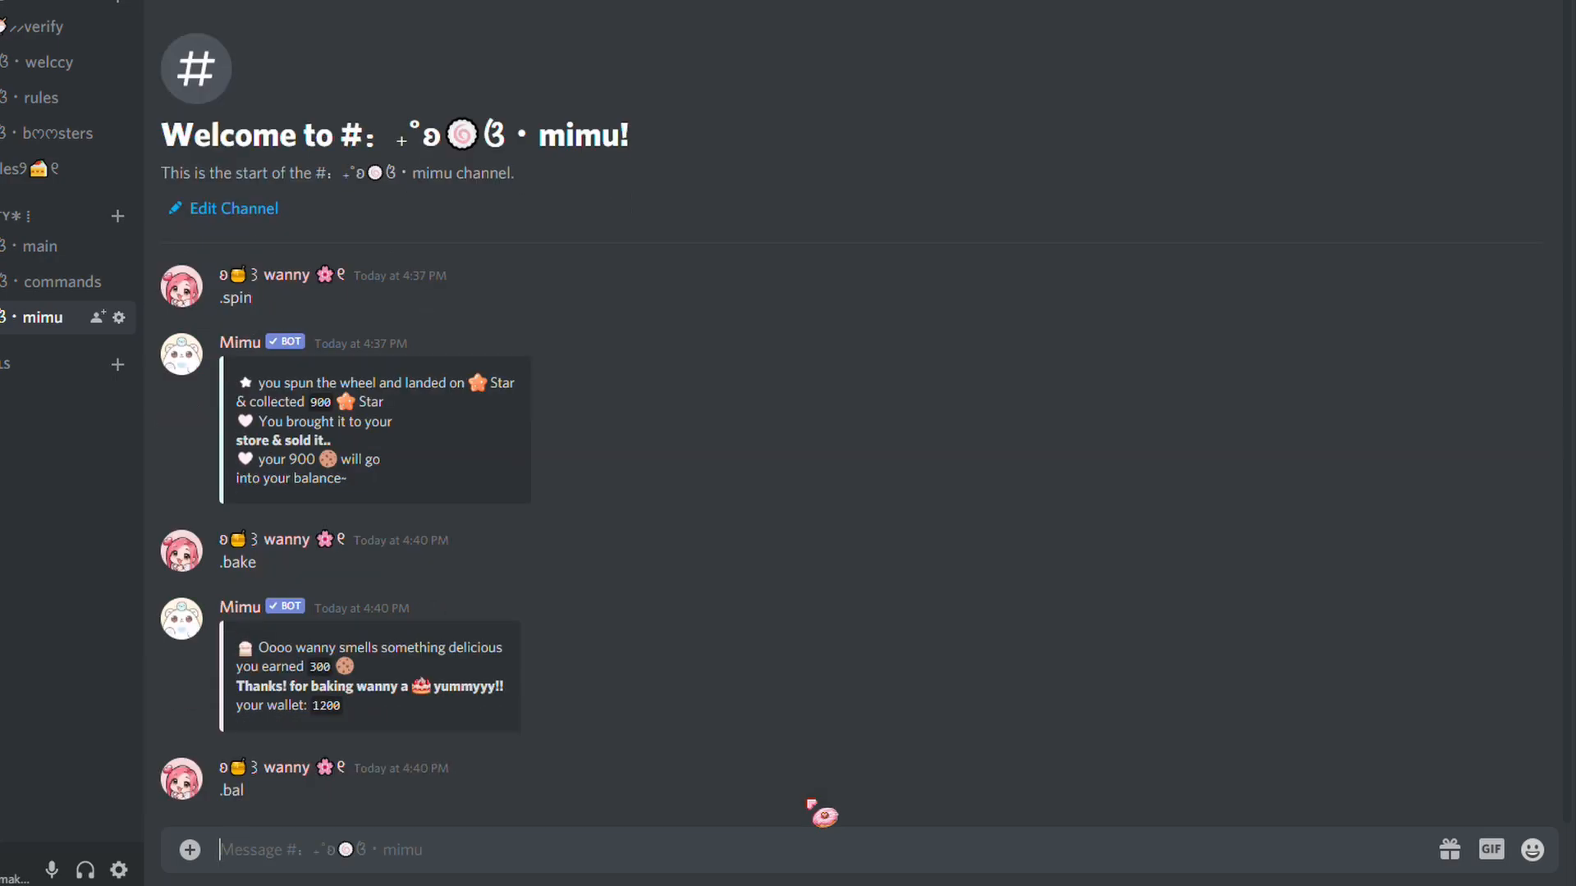